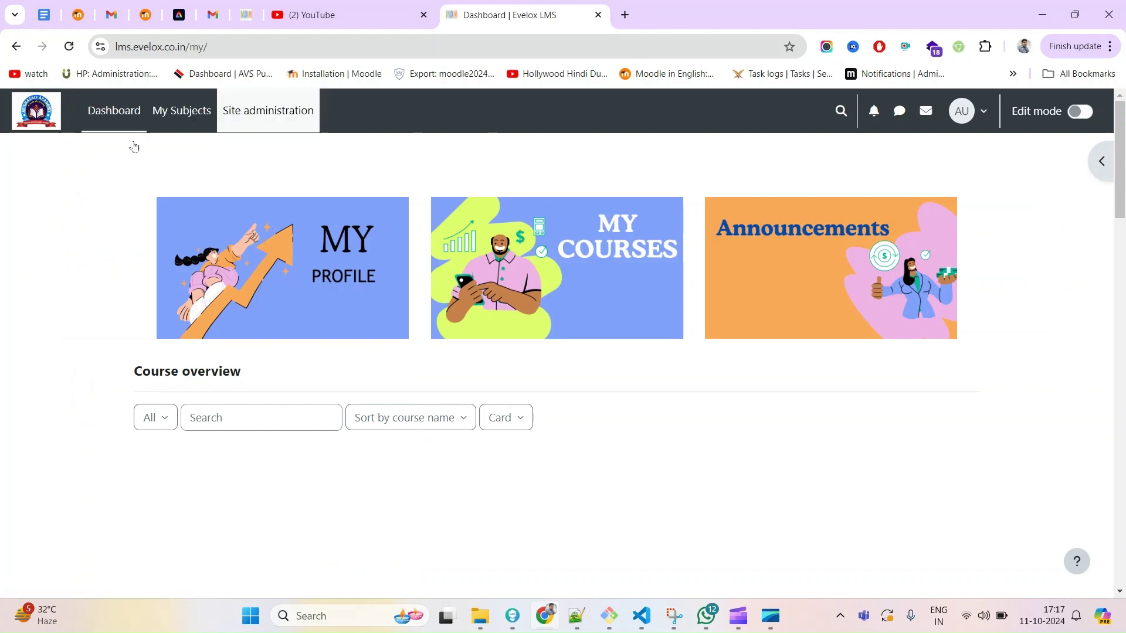
# Open the Cohorts page from the user accounts section of Site administration
pyautogui.click(255, 124)
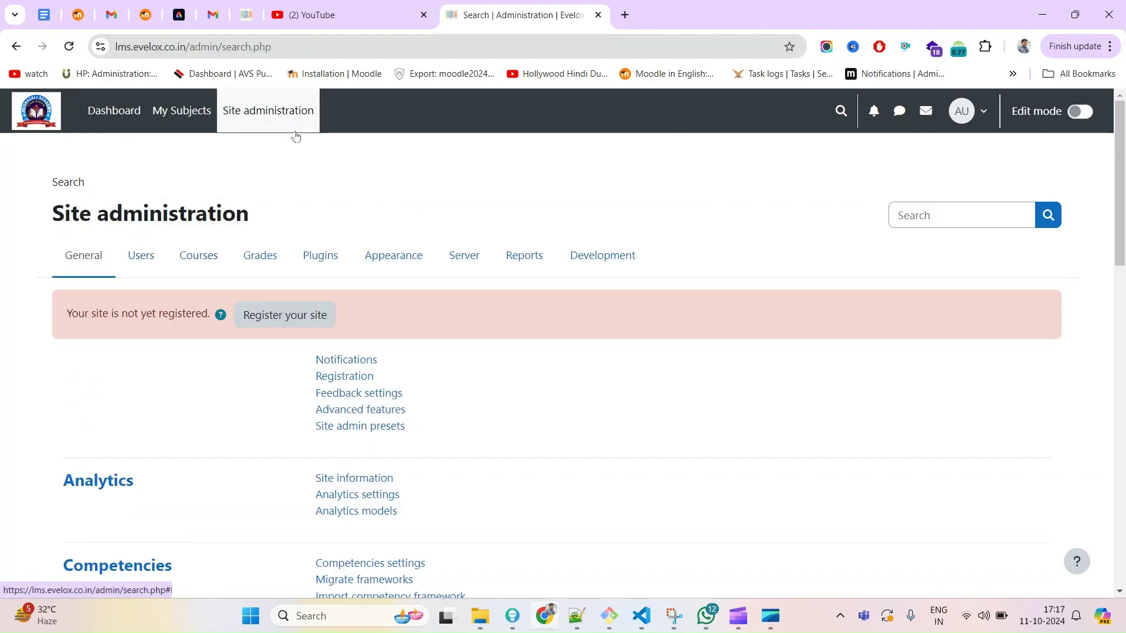
pyautogui.click(141, 255)
pyautogui.scroll(-2, 597, 534)
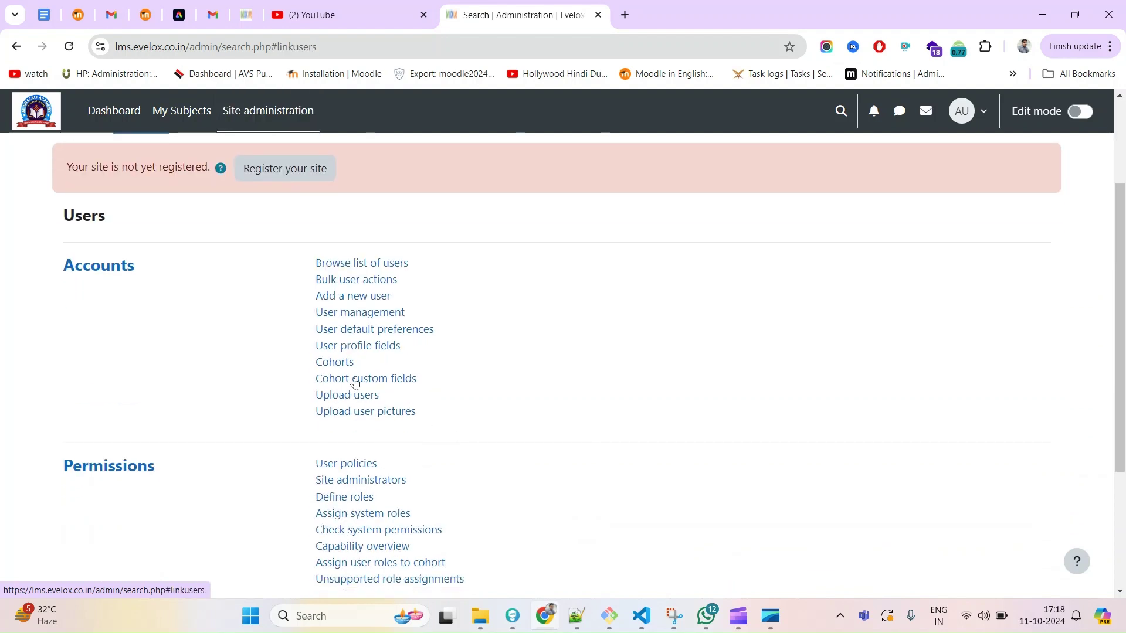
pyautogui.doubleClick(313, 362)
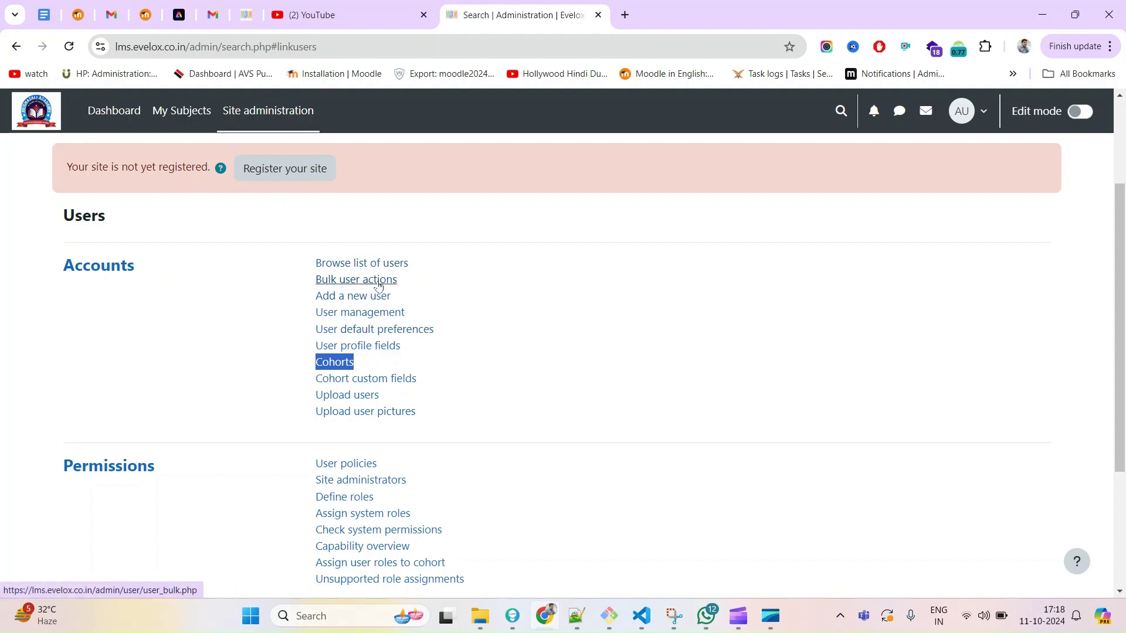
pyautogui.click(343, 367)
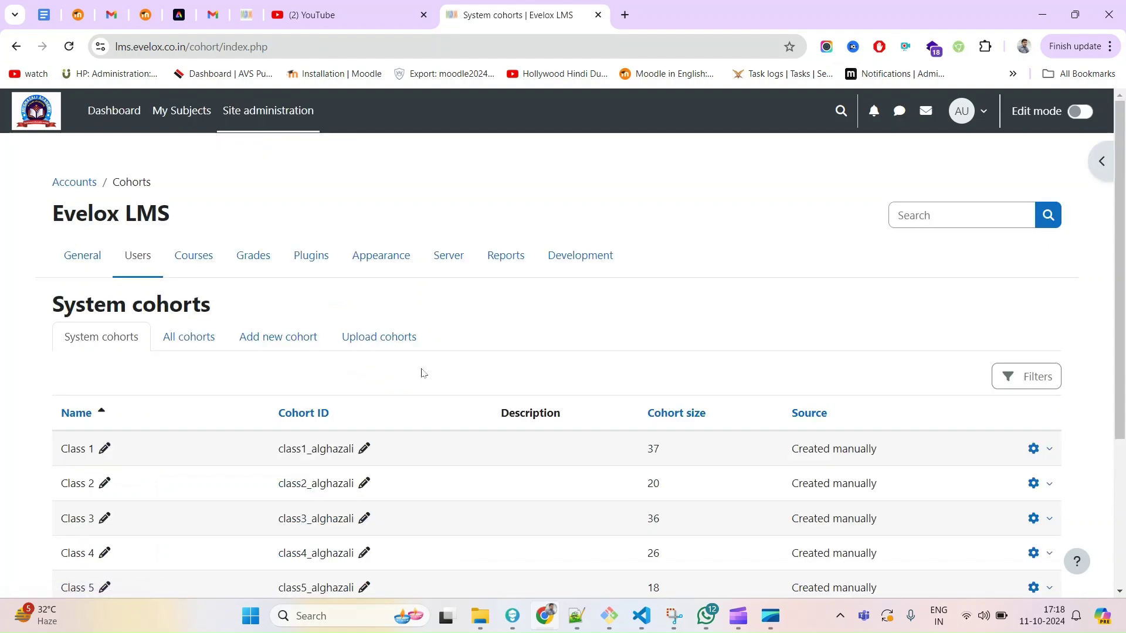
# Examine the list of existing system cohorts, from Class 1 through UKG
pyautogui.scroll(-2, 410, 381)
pyautogui.scroll(-2, 445, 401)
pyautogui.scroll(1, 176, 352)
pyautogui.moveTo(61, 304); pyautogui.dragTo(117, 509)
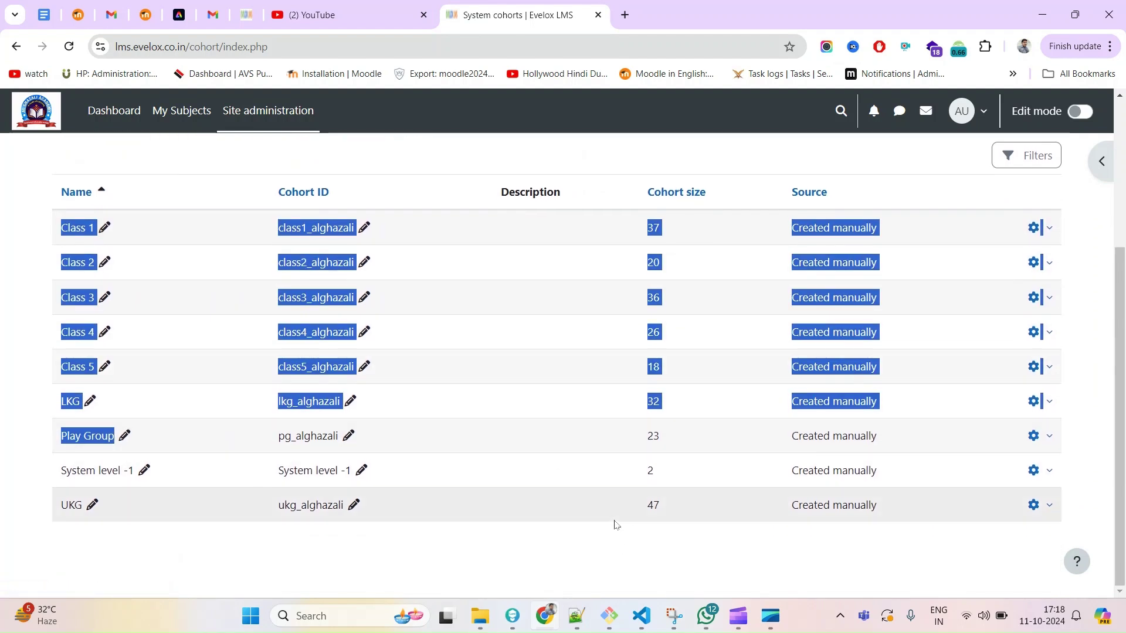
pyautogui.scroll(3, 762, 430)
pyautogui.scroll(-3, 389, 394)
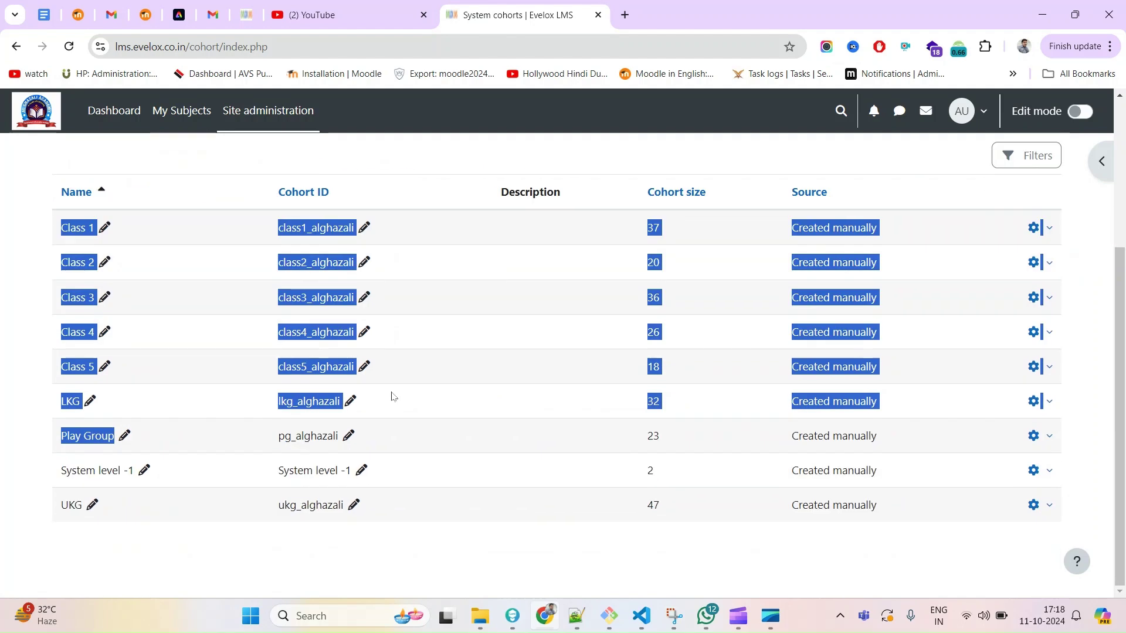
pyautogui.click(387, 540)
pyautogui.scroll(3, 387, 539)
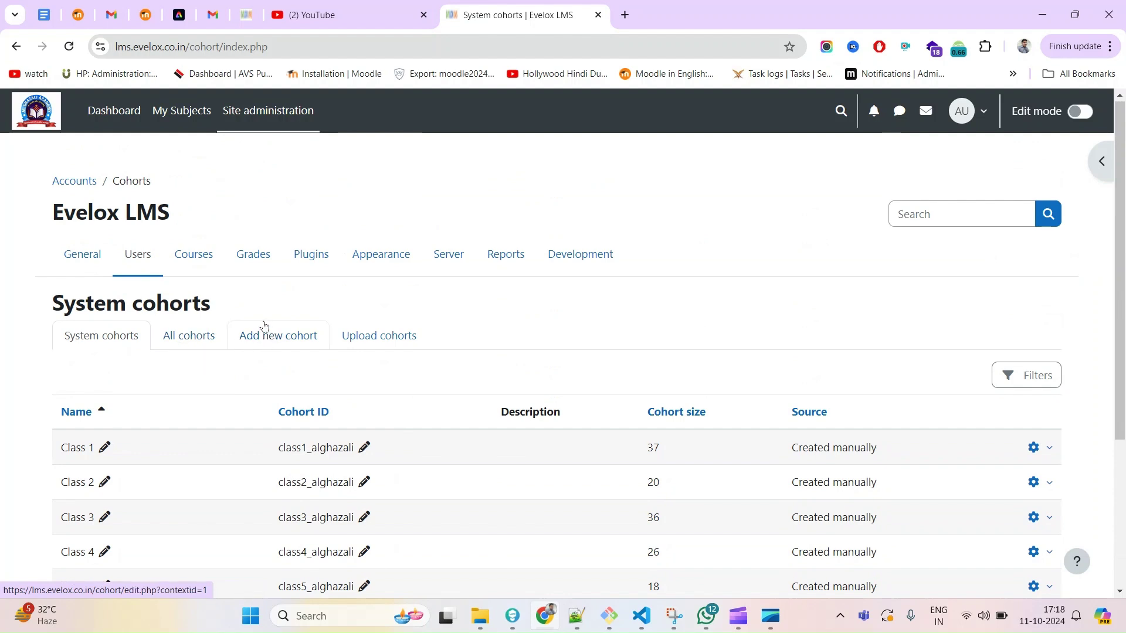
# Start a new cohort and name it "Class - 10th B"
pyautogui.click(274, 346)
pyautogui.click(418, 378)
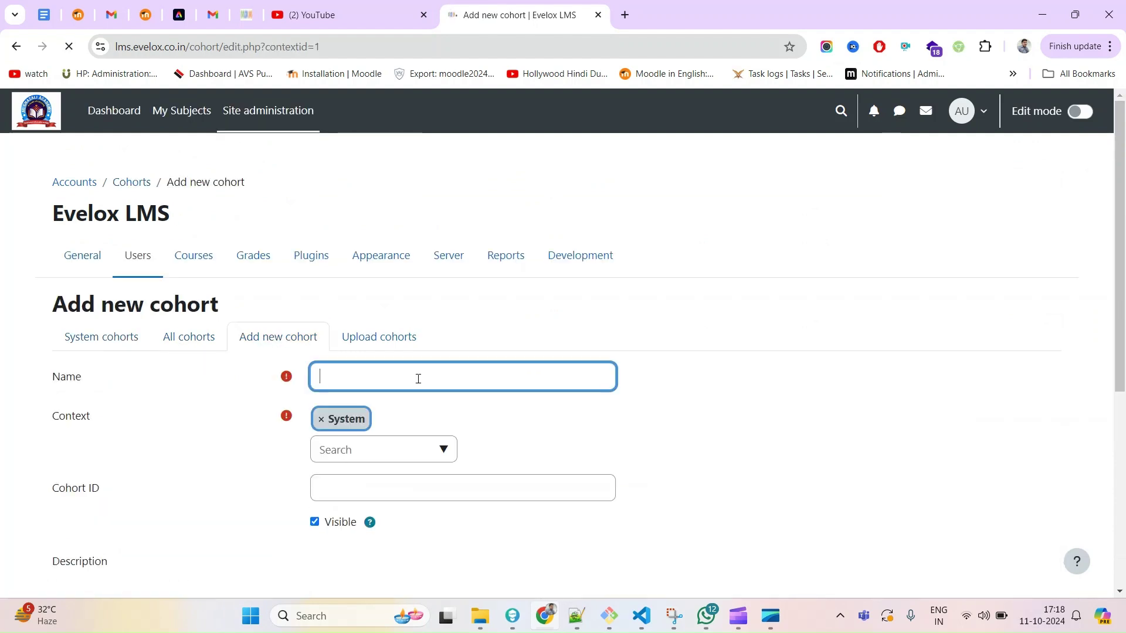
pyautogui.write('Class')
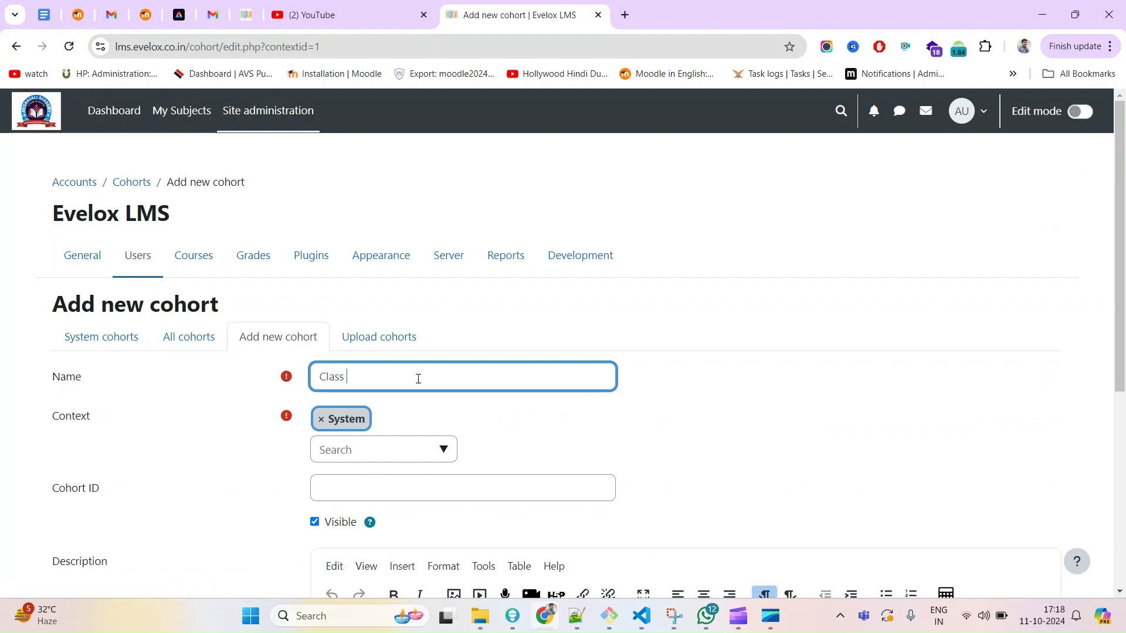
pyautogui.press('BackSpace')
pyautogui.press('BackSpace')
pyautogui.press('BackSpace')
pyautogui.write('ass - 10th')
pyautogui.moveTo(386, 378); pyautogui.dragTo(230, 384)
# Review the available contexts, keep System as the cohort's context and save the new cohort
pyautogui.scroll(-1, 576, 445)
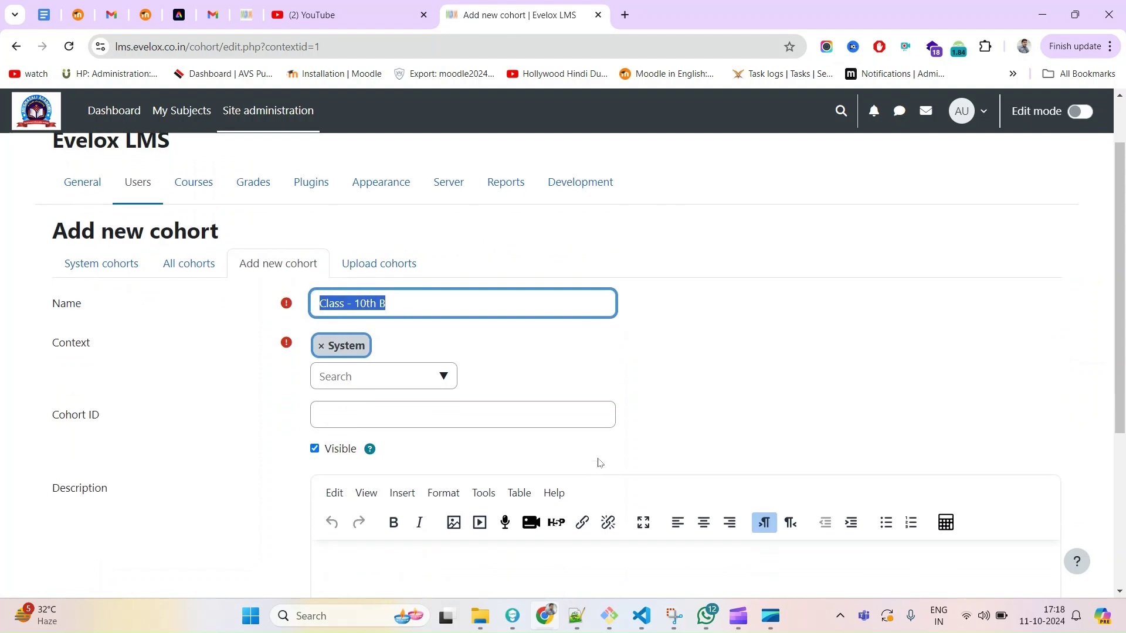
pyautogui.click(445, 376)
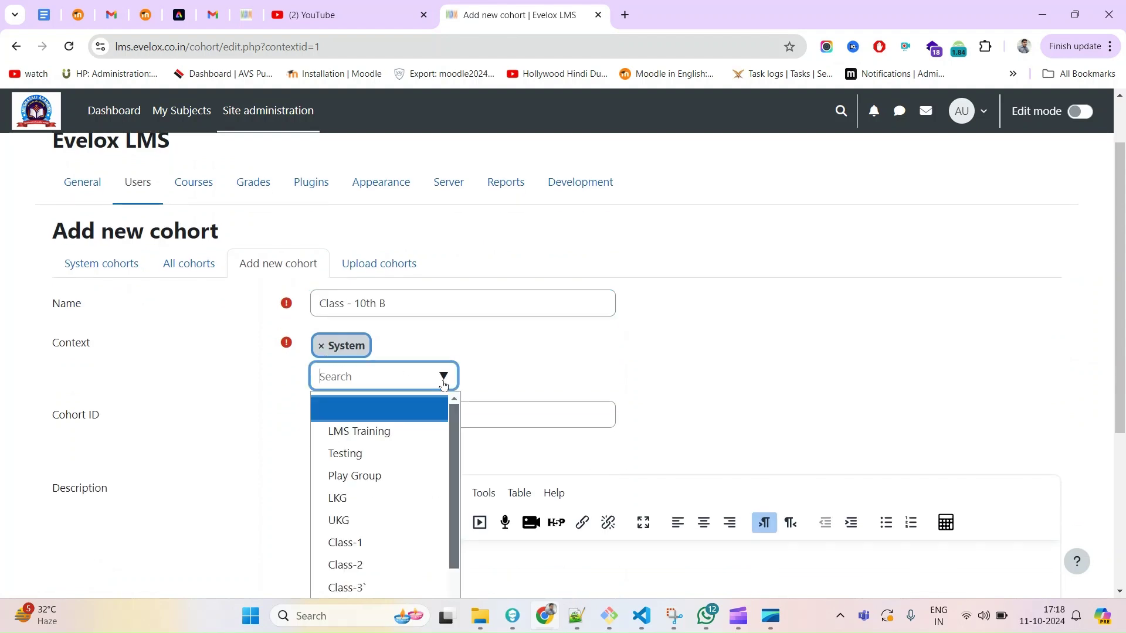
pyautogui.click(529, 352)
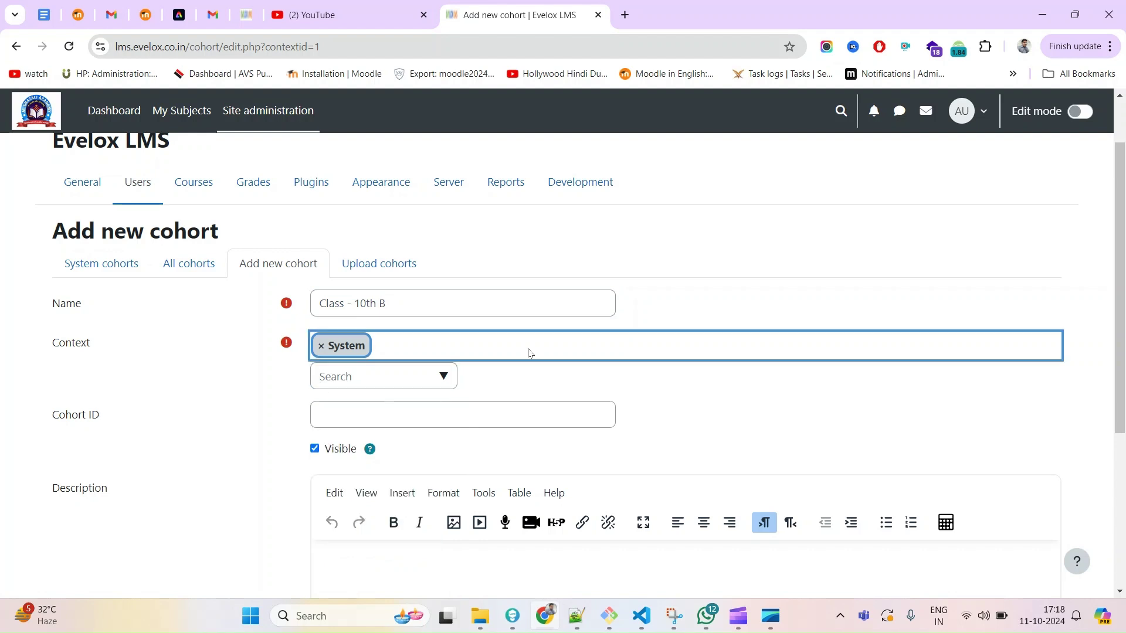
pyautogui.scroll(-5, 630, 413)
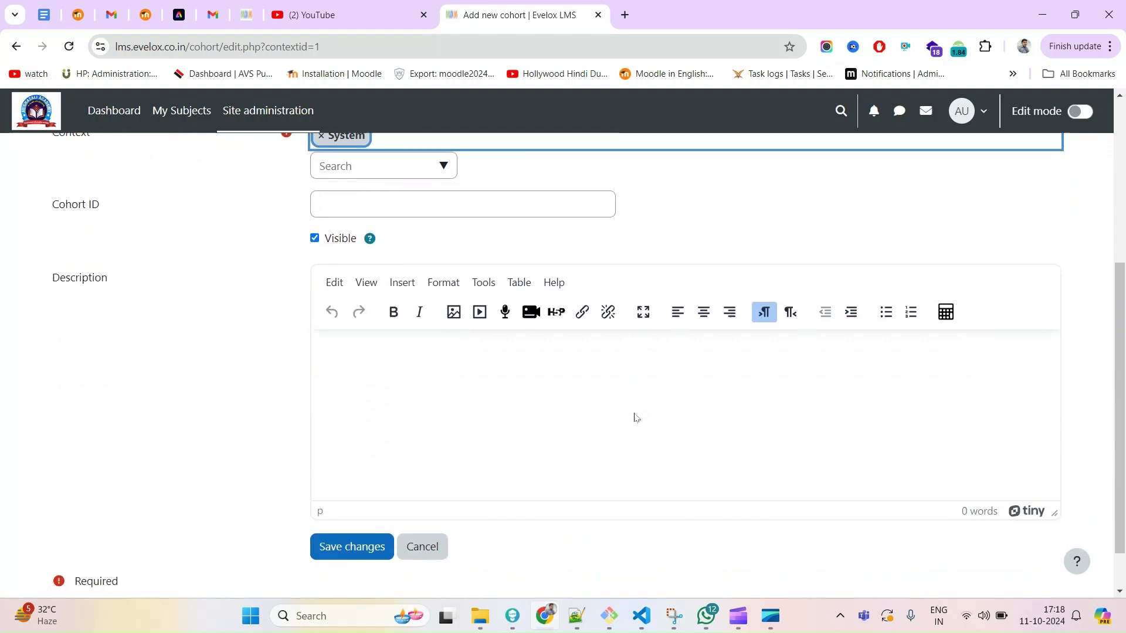
pyautogui.click(345, 504)
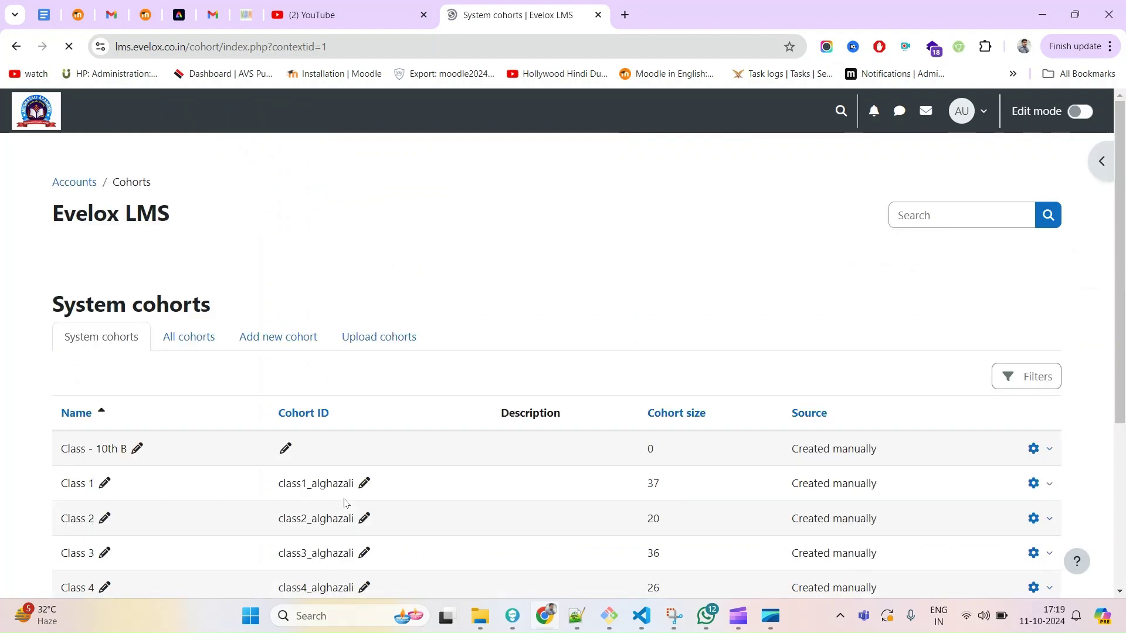
# Set the cohort ID of Class - 10th B to "Class 10th - sec - b"
pyautogui.scroll(-4, 365, 455)
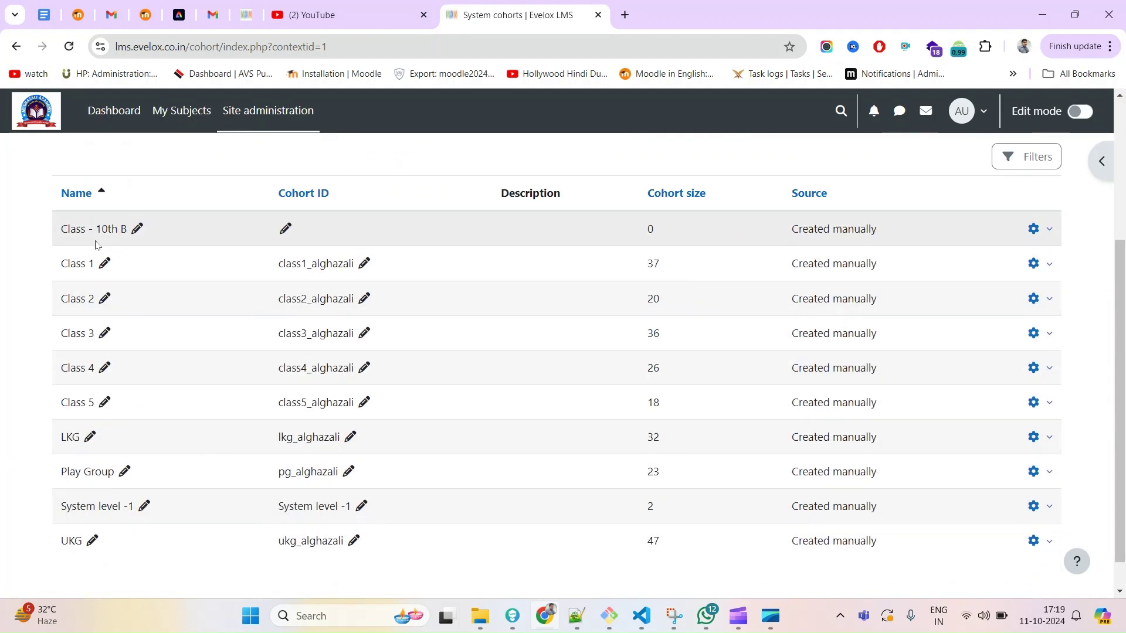
pyautogui.moveTo(57, 232); pyautogui.dragTo(129, 231)
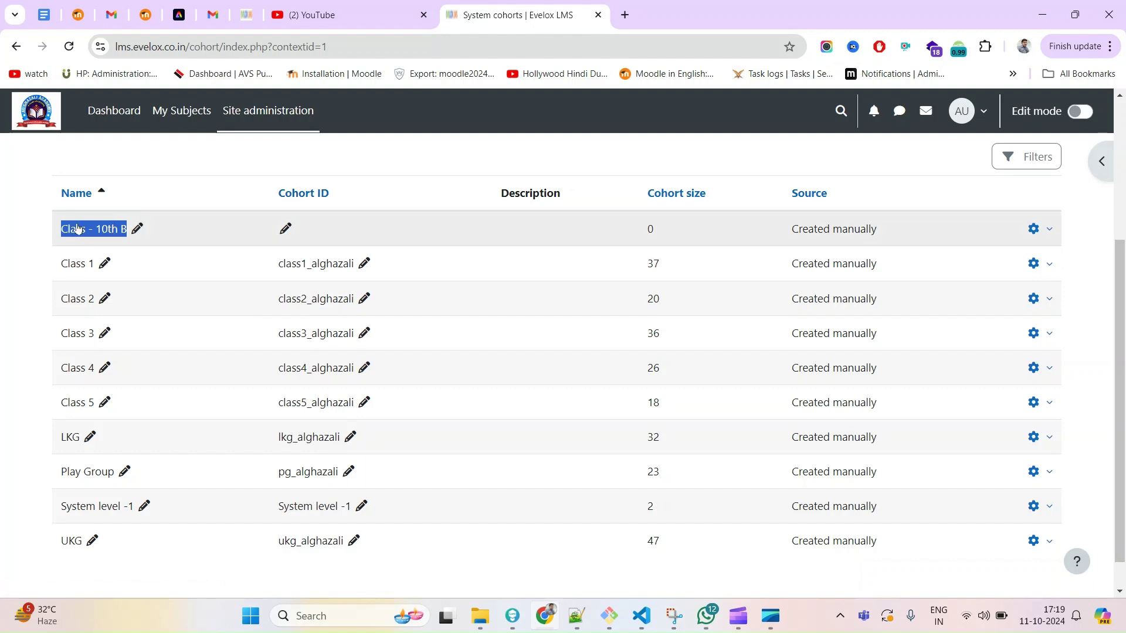
pyautogui.click(286, 229)
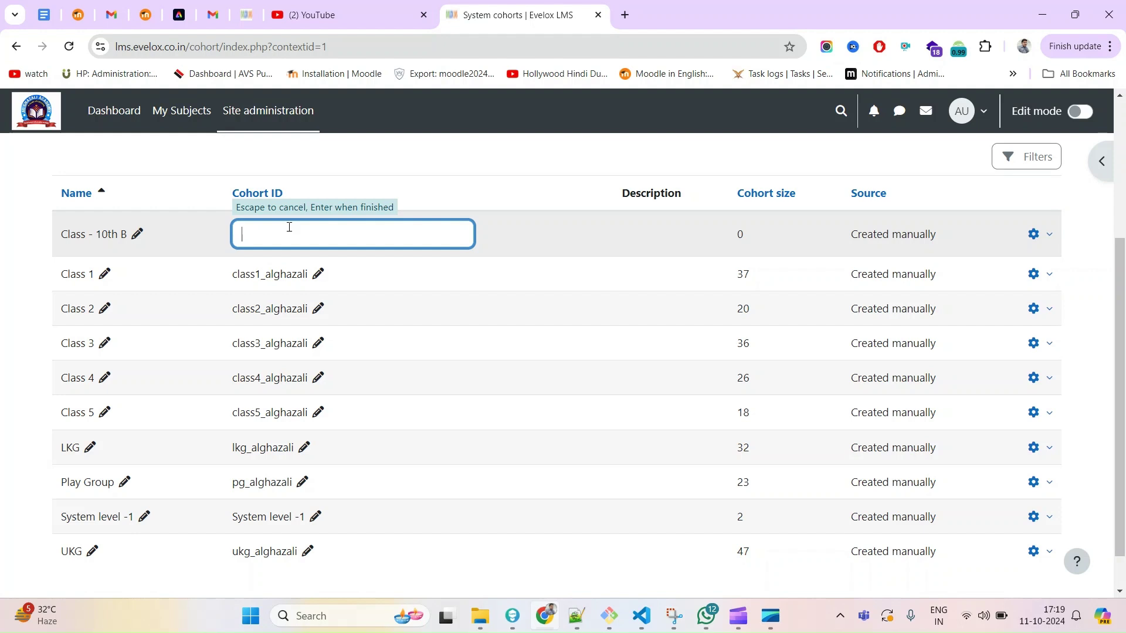
pyautogui.write('https://youtu.be/7gH6_4A6I3M')
pyautogui.hotkey('ctrl', 'z')
pyautogui.write('Class 10th - sec')
pyautogui.press('Return')
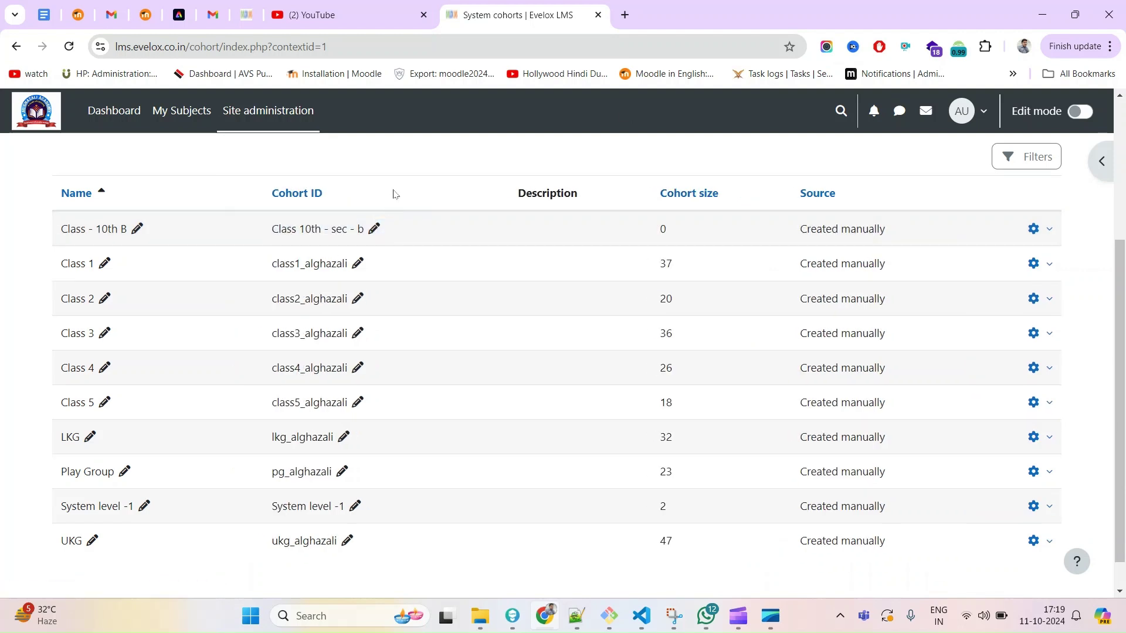
# Check the cohort size of Class - 10th B and open its member assignment page
pyautogui.doubleClick(662, 232)
pyautogui.click(682, 231)
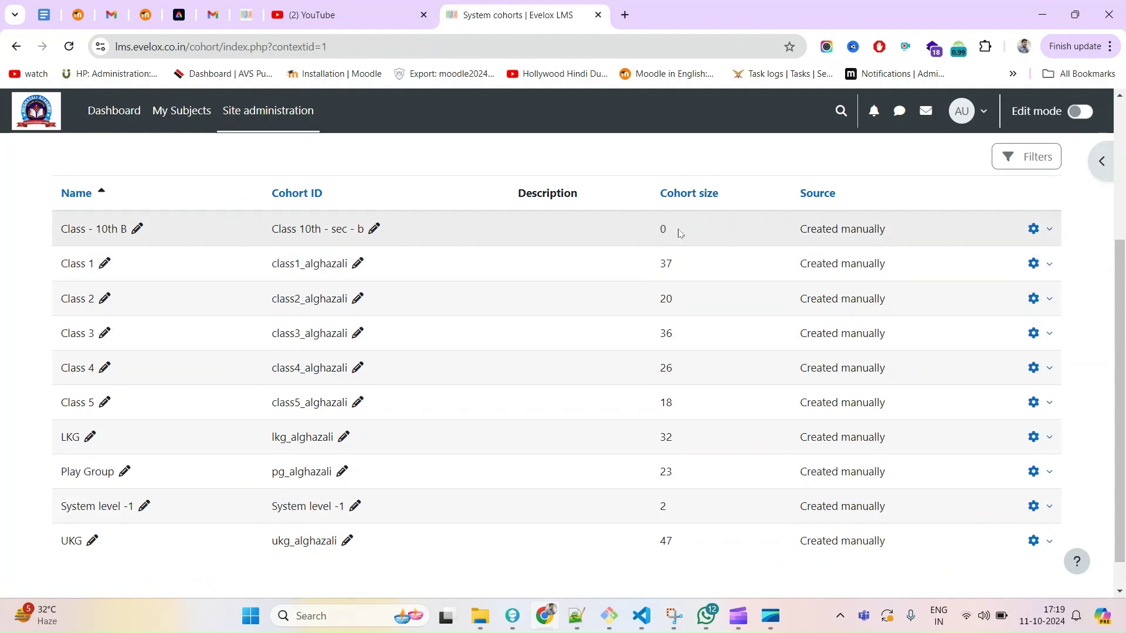
pyautogui.moveTo(653, 232); pyautogui.dragTo(681, 231)
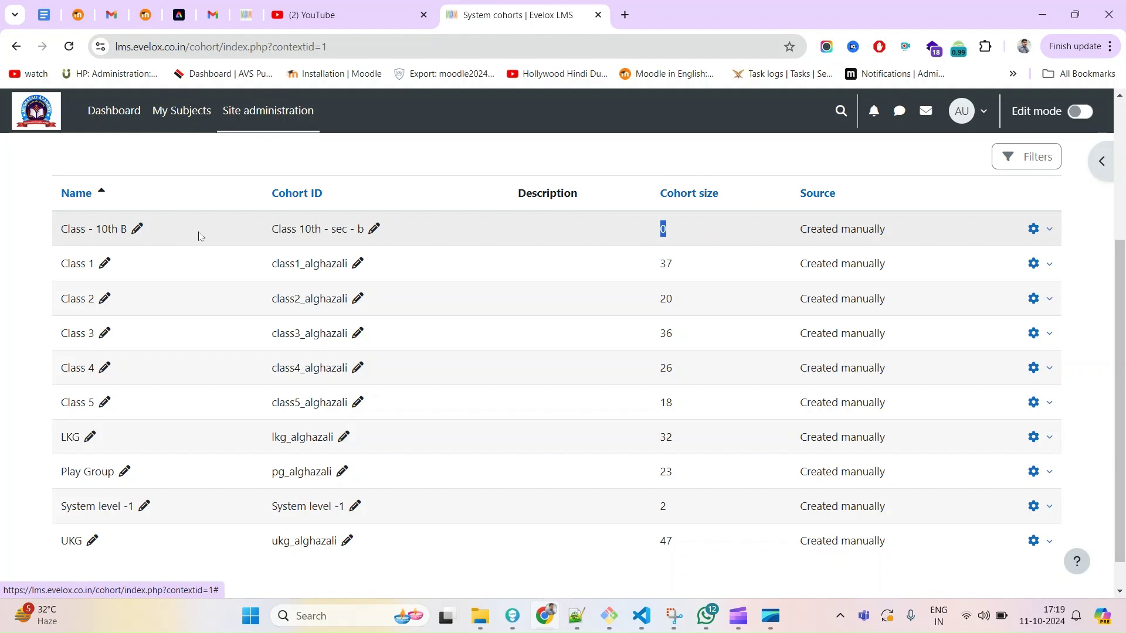
pyautogui.click(698, 232)
pyautogui.moveTo(698, 232); pyautogui.dragTo(645, 231)
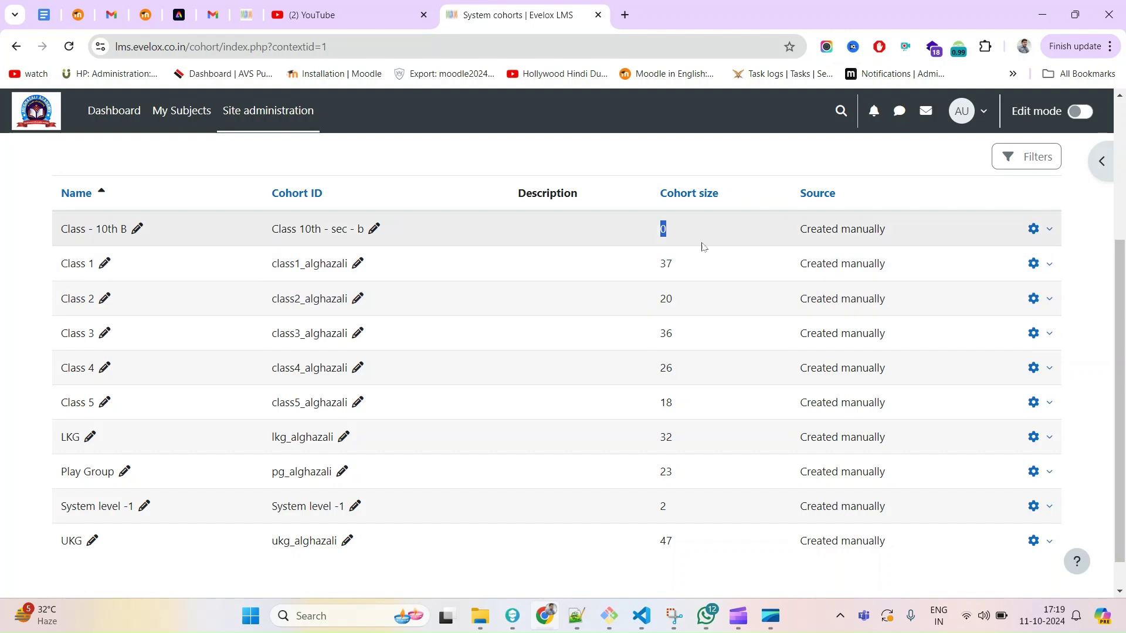
pyautogui.click(1046, 231)
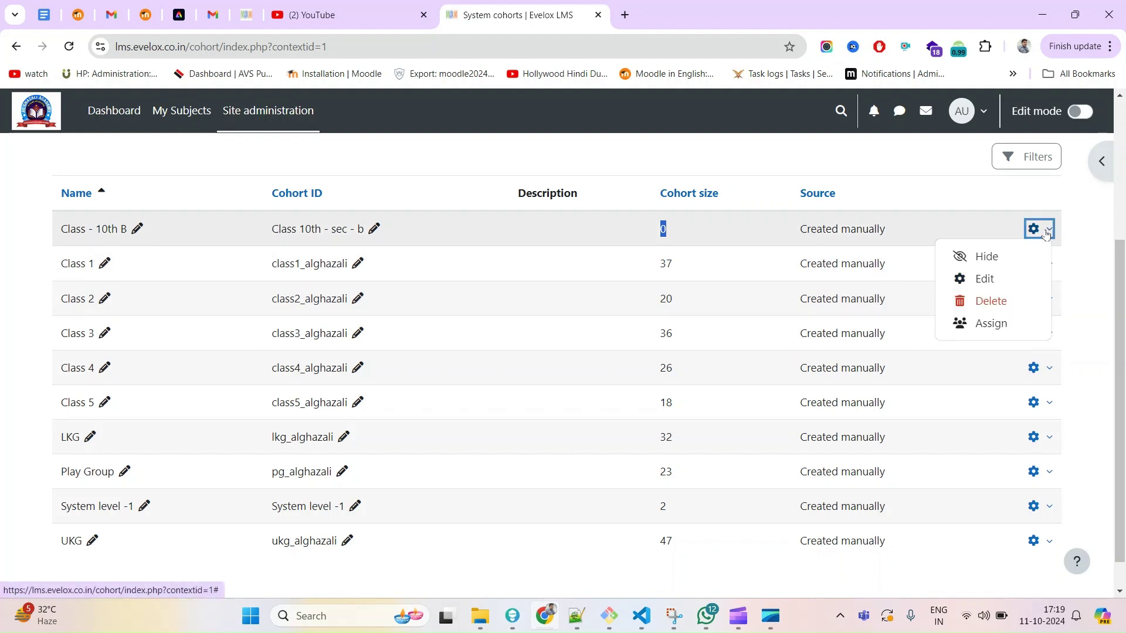
pyautogui.click(994, 324)
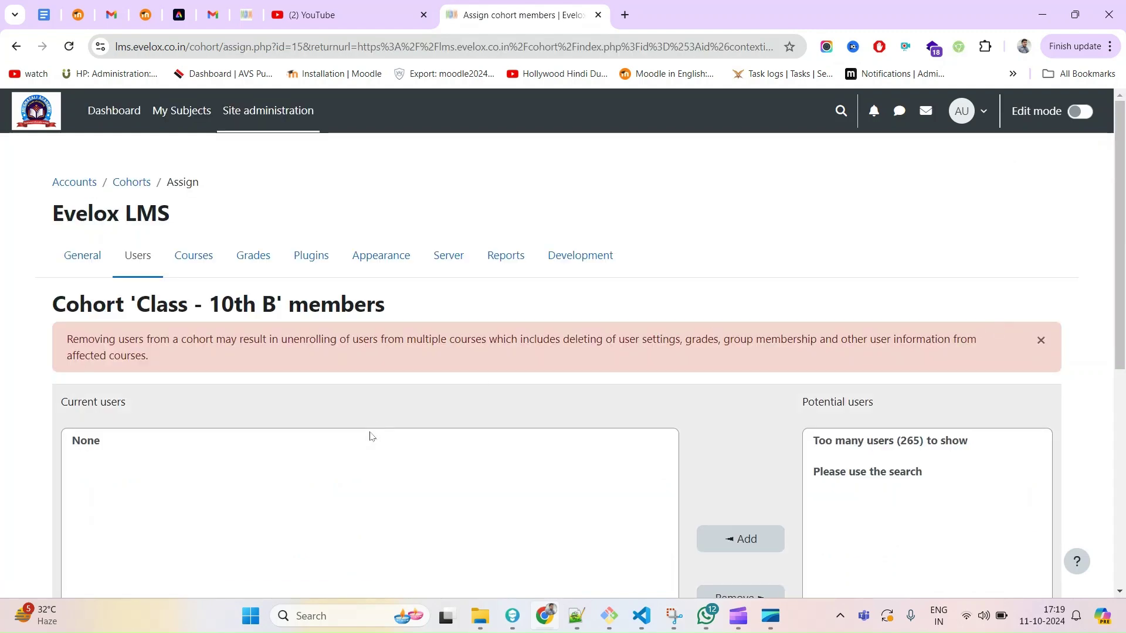
# Examine the current and potential user lists and their search fields on the cohort members page
pyautogui.scroll(-3, 373, 434)
pyautogui.scroll(-3, 831, 454)
pyautogui.click(842, 422)
pyautogui.scroll(3, 861, 352)
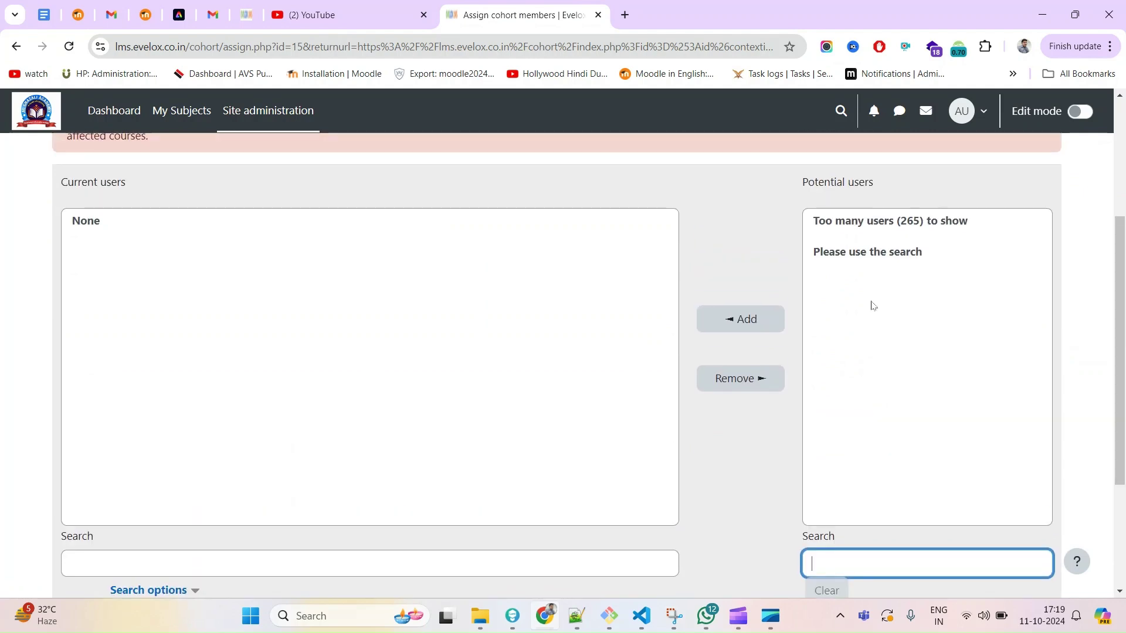
pyautogui.click(886, 230)
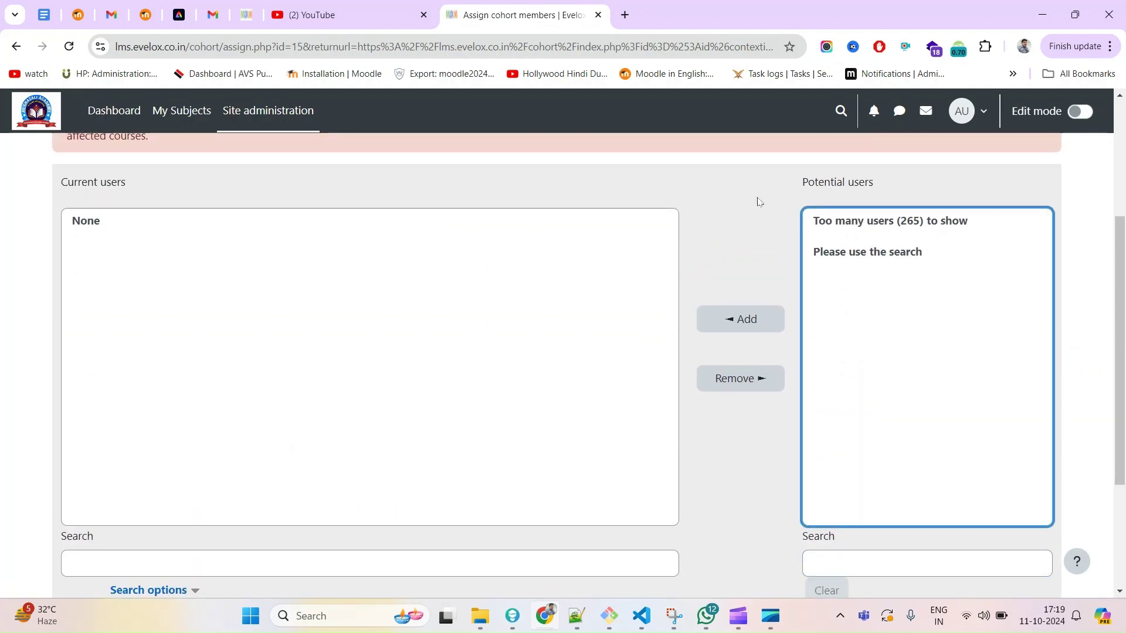
pyautogui.scroll(3, 659, 317)
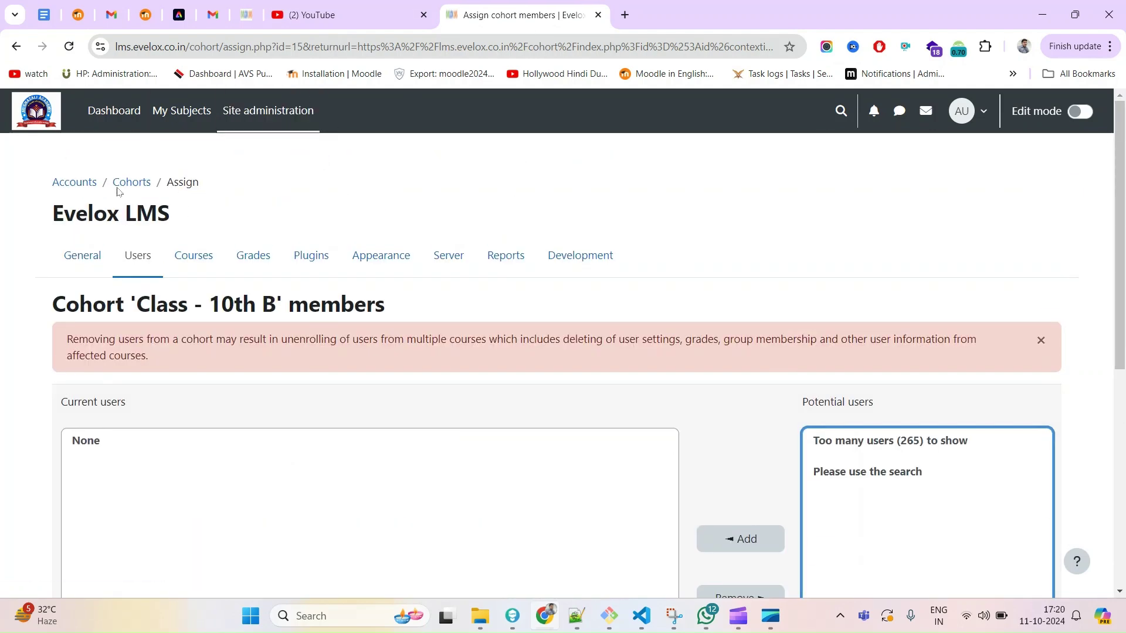
pyautogui.scroll(-2, 709, 258)
pyautogui.scroll(-4, 836, 369)
pyautogui.click(897, 369)
pyautogui.scroll(3, 903, 357)
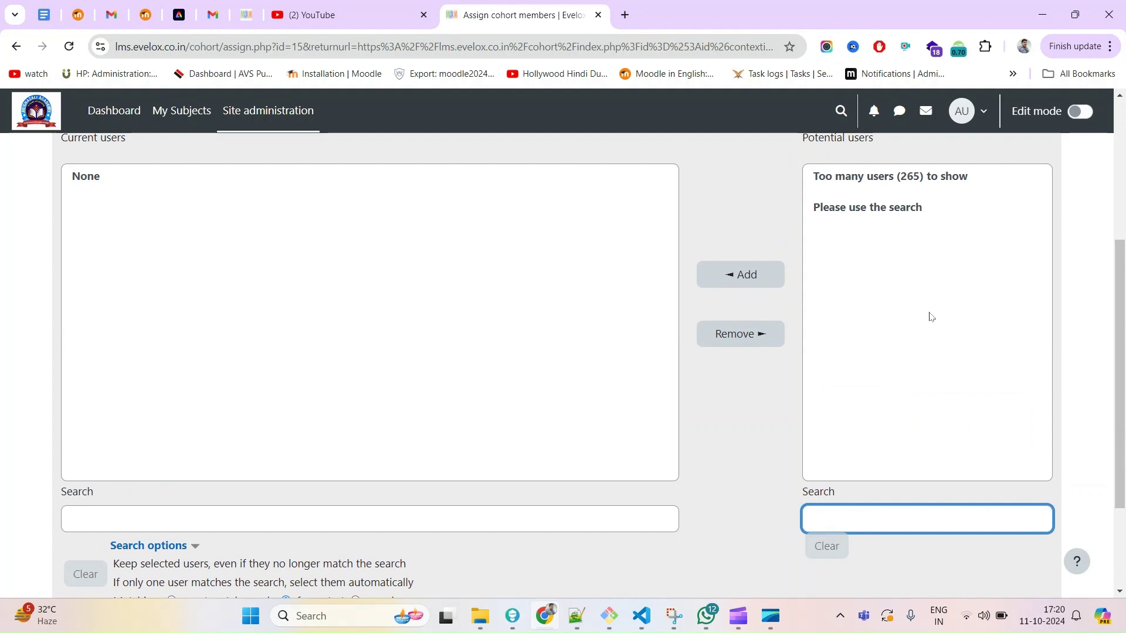
pyautogui.scroll(3, 915, 314)
pyautogui.scroll(-3, 899, 307)
# Search the potential users for "example", then clear the search text
pyautogui.click(855, 520)
pyautogui.write('exam')
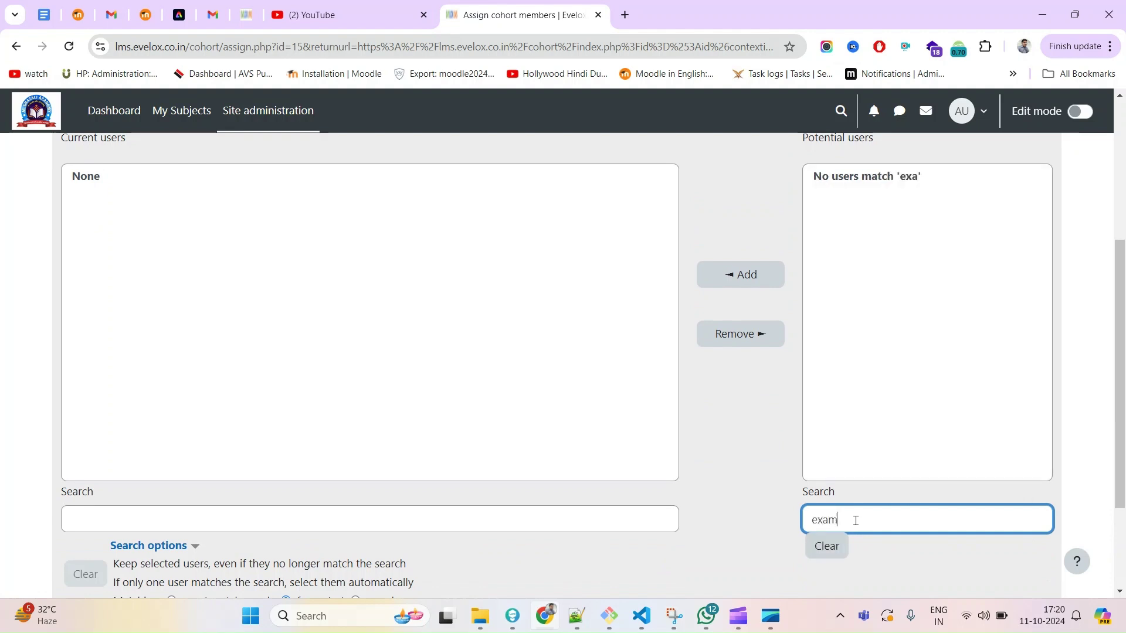
pyautogui.write('ple')
pyautogui.press('BackSpace')
pyautogui.press('BackSpace')
pyautogui.press('BackSpace')
pyautogui.press('BackSpace')
pyautogui.press('BackSpace')
# Search the potential users for "ab" and review the matching users
pyautogui.scroll(2, 859, 267)
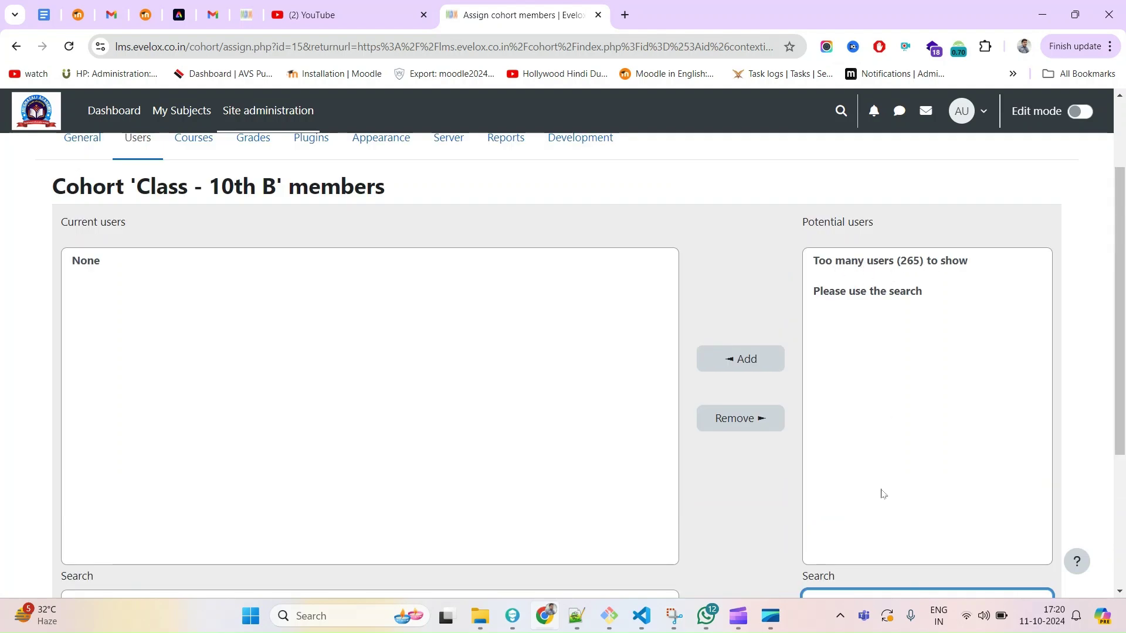
pyautogui.scroll(-3, 885, 465)
pyautogui.click(872, 458)
pyautogui.write('ab')
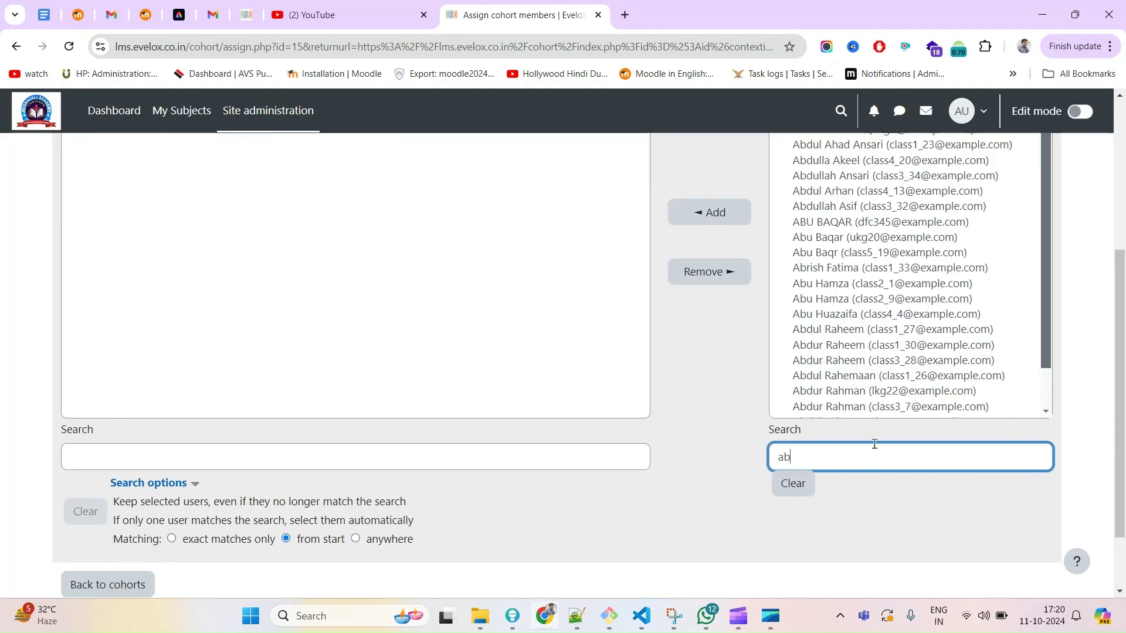
pyautogui.scroll(1, 872, 458)
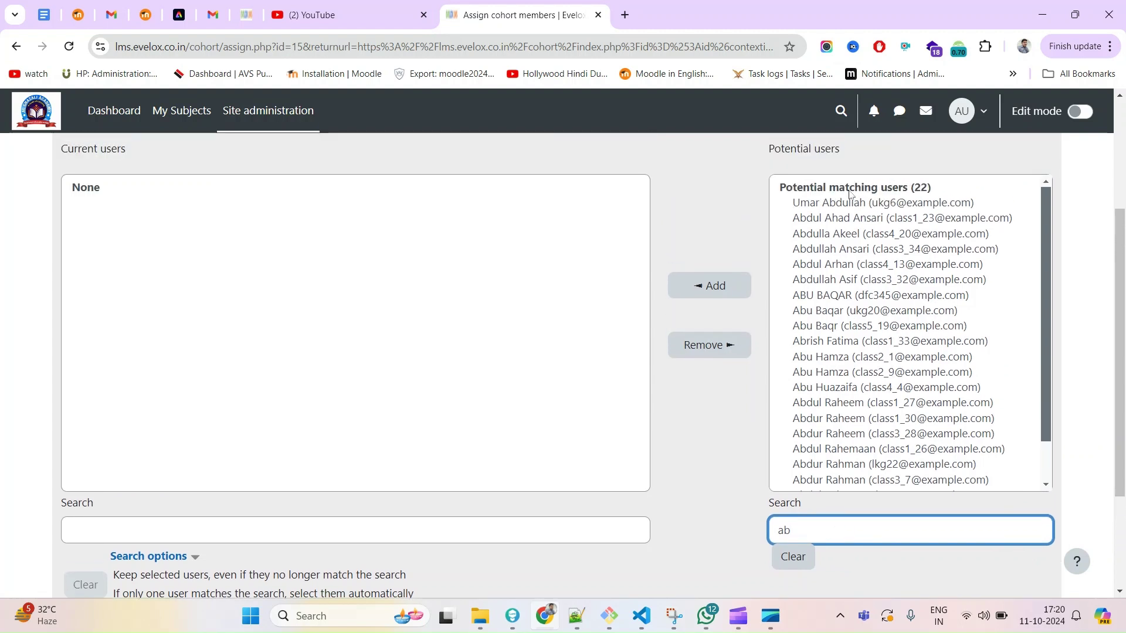
# Replace the potential users search with "ca", then search for "aj" instead
pyautogui.doubleClick(827, 531)
pyautogui.write('c')
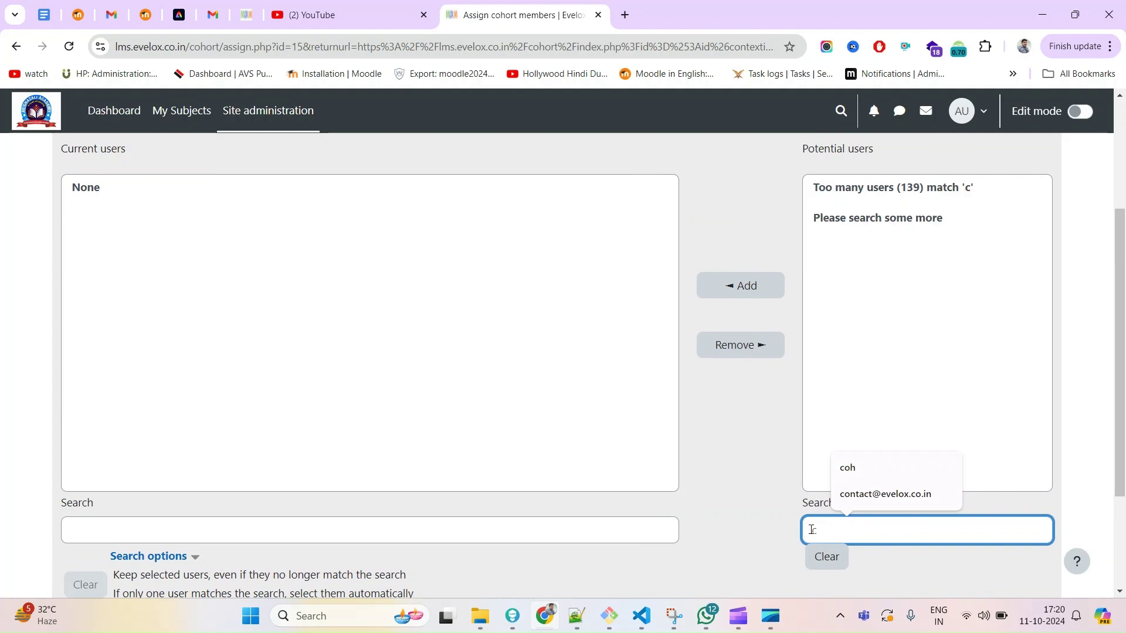
pyautogui.write('a')
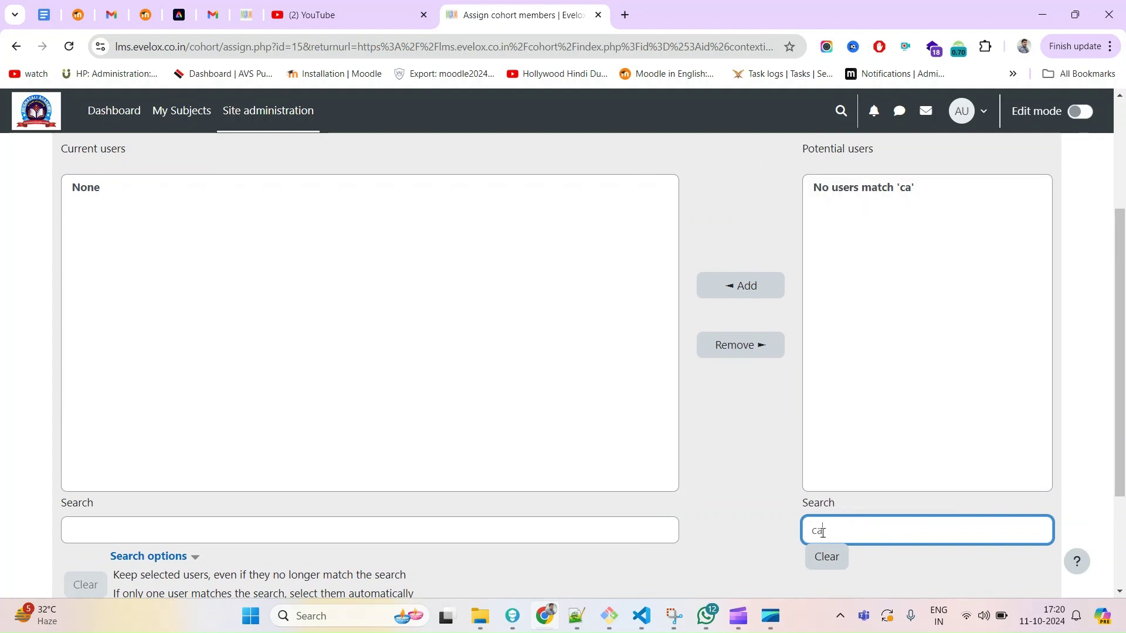
pyautogui.press('BackSpace')
pyautogui.press('BackSpace')
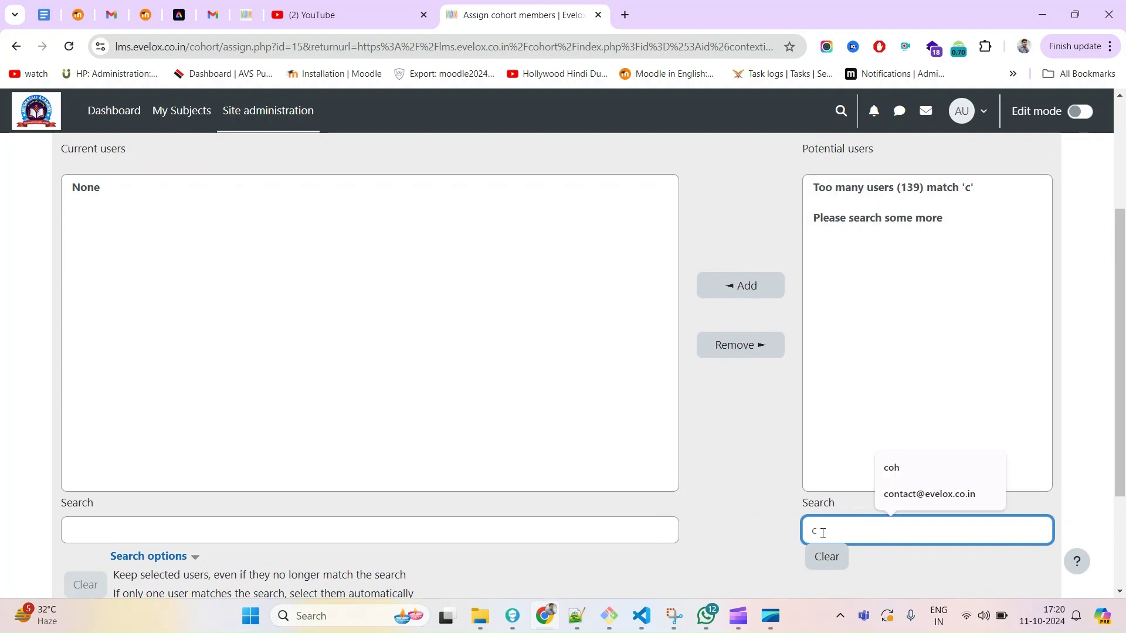
pyautogui.write('aj')
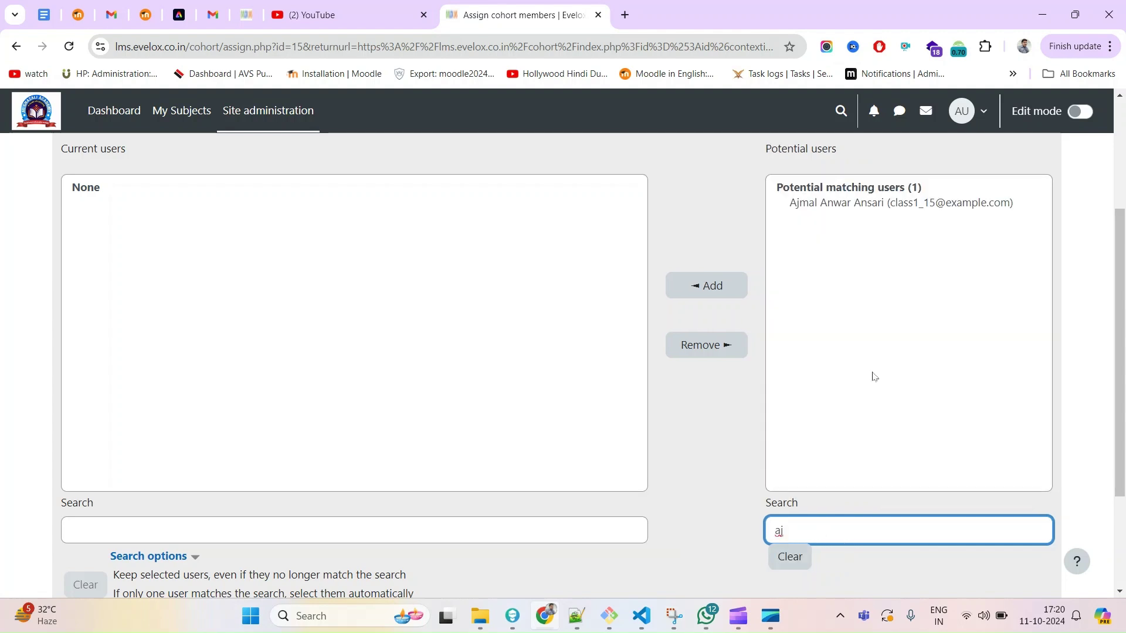
# Add the user matching the "aj" search to the Class - 10th B cohort and check the current users list
pyautogui.click(845, 205)
pyautogui.click(723, 296)
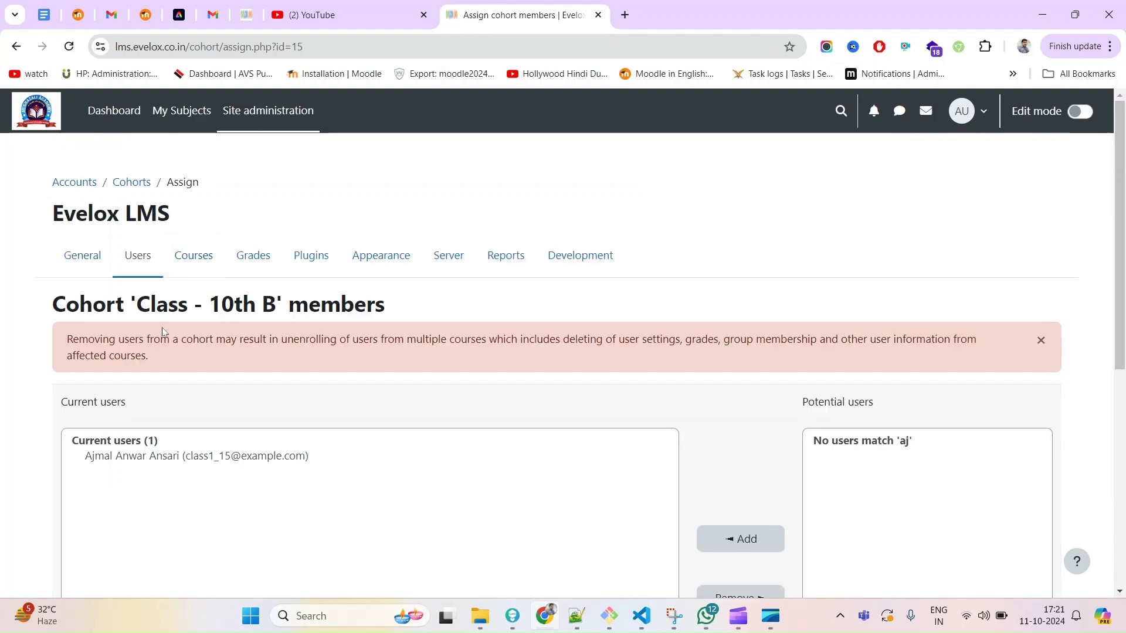
pyautogui.moveTo(158, 304); pyautogui.dragTo(262, 304)
pyautogui.scroll(-1, 306, 460)
pyautogui.scroll(-3, 834, 414)
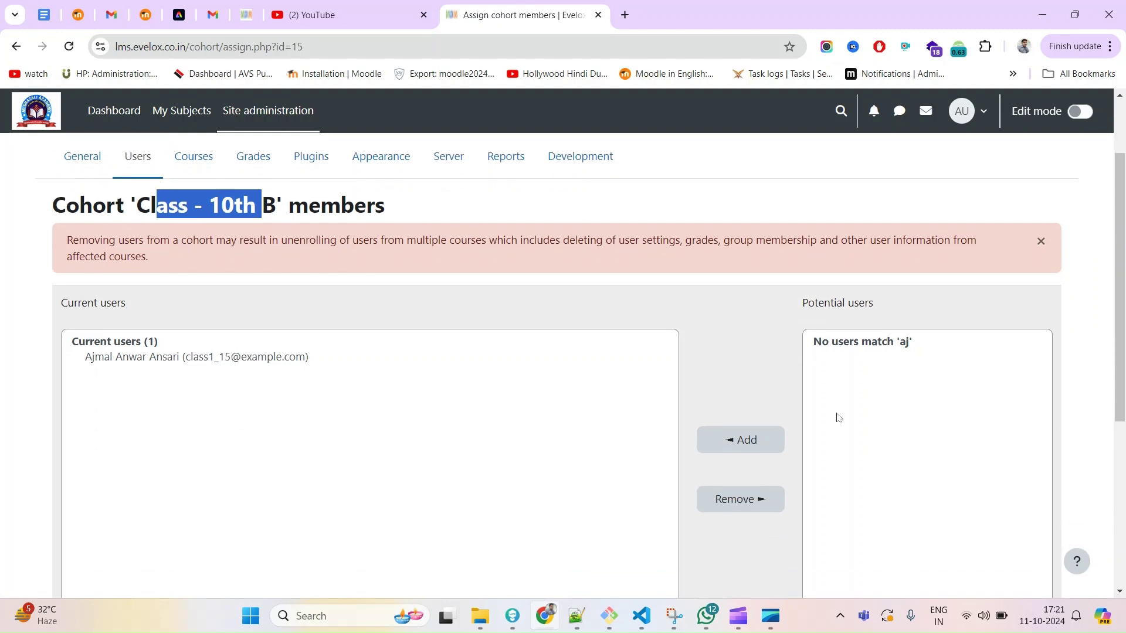
pyautogui.scroll(2, 829, 465)
pyautogui.scroll(-2, 829, 465)
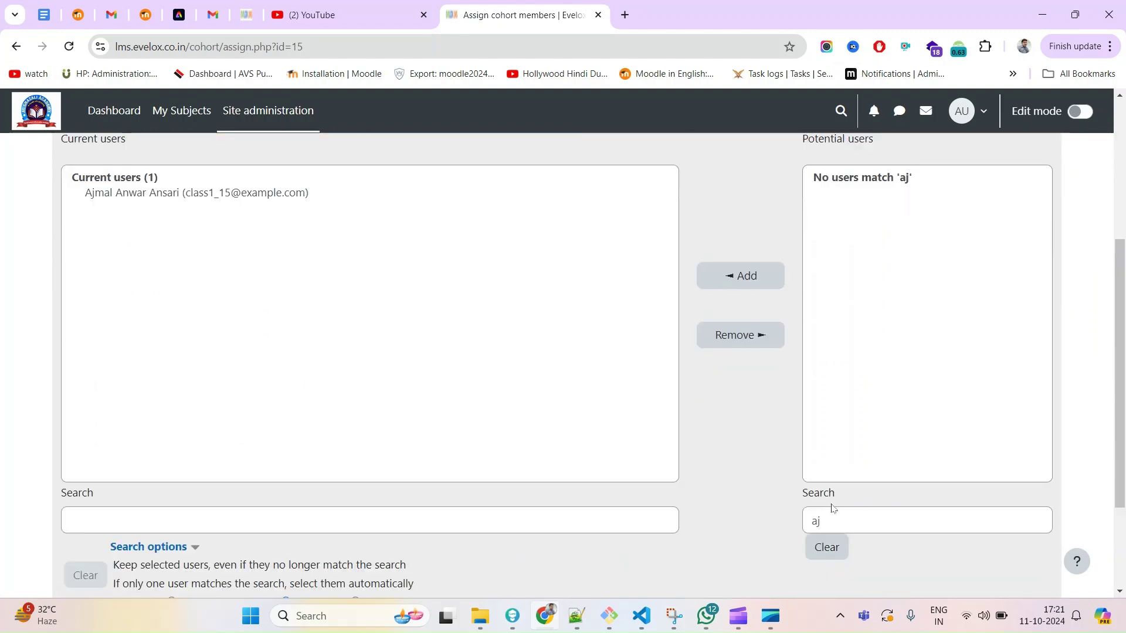
pyautogui.doubleClick(876, 487)
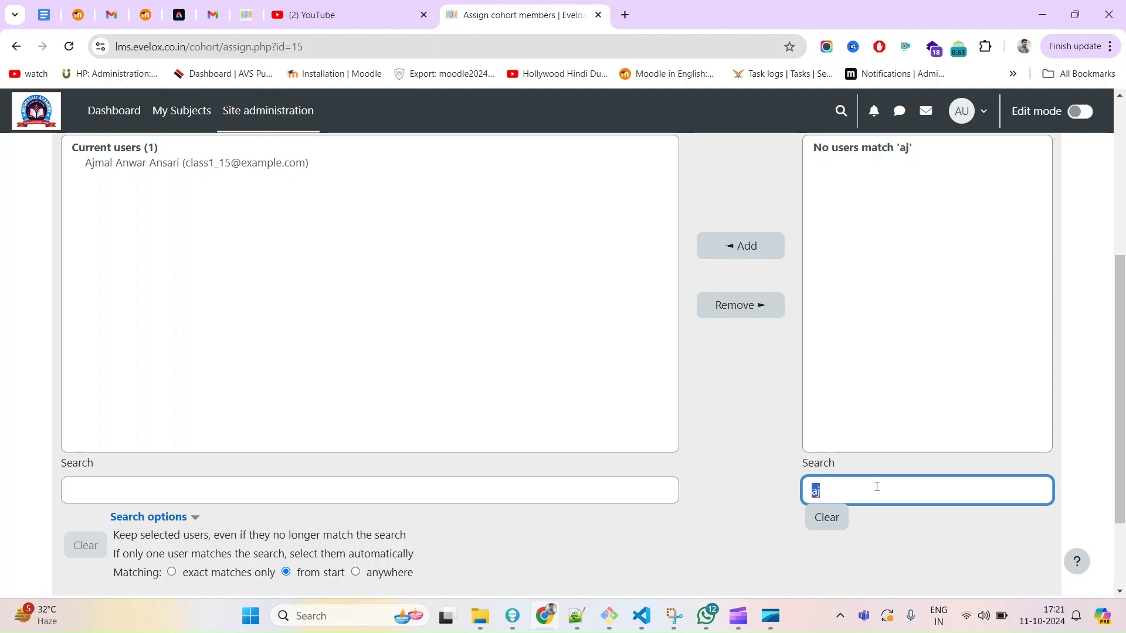
pyautogui.scroll(1, 855, 394)
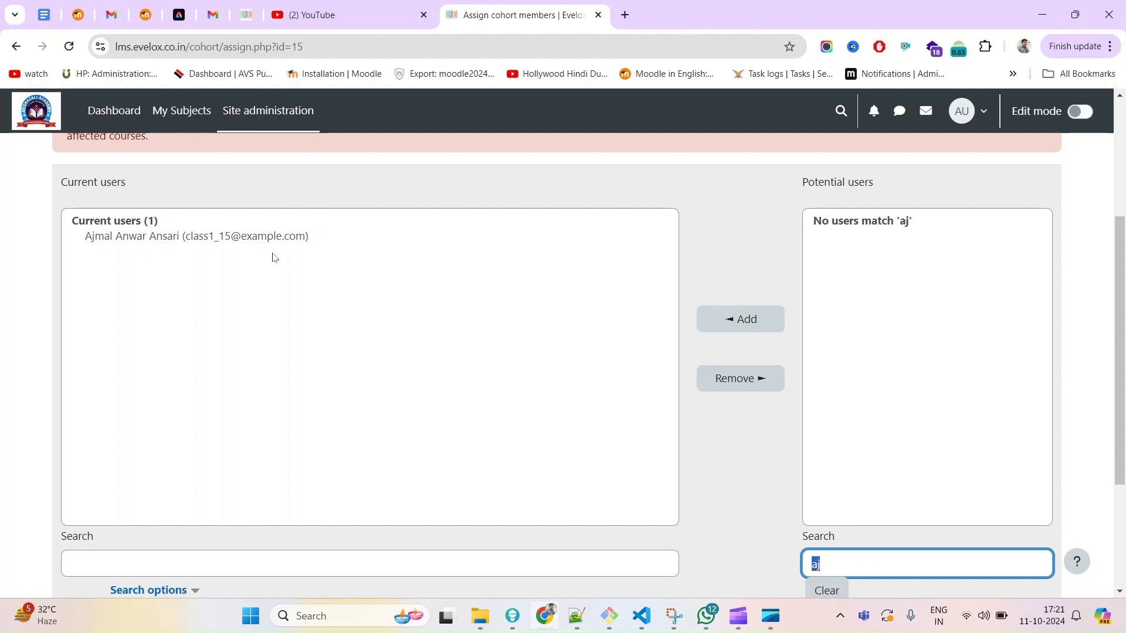
# Remove the cohort's only current user, then add the same user back
pyautogui.click(203, 237)
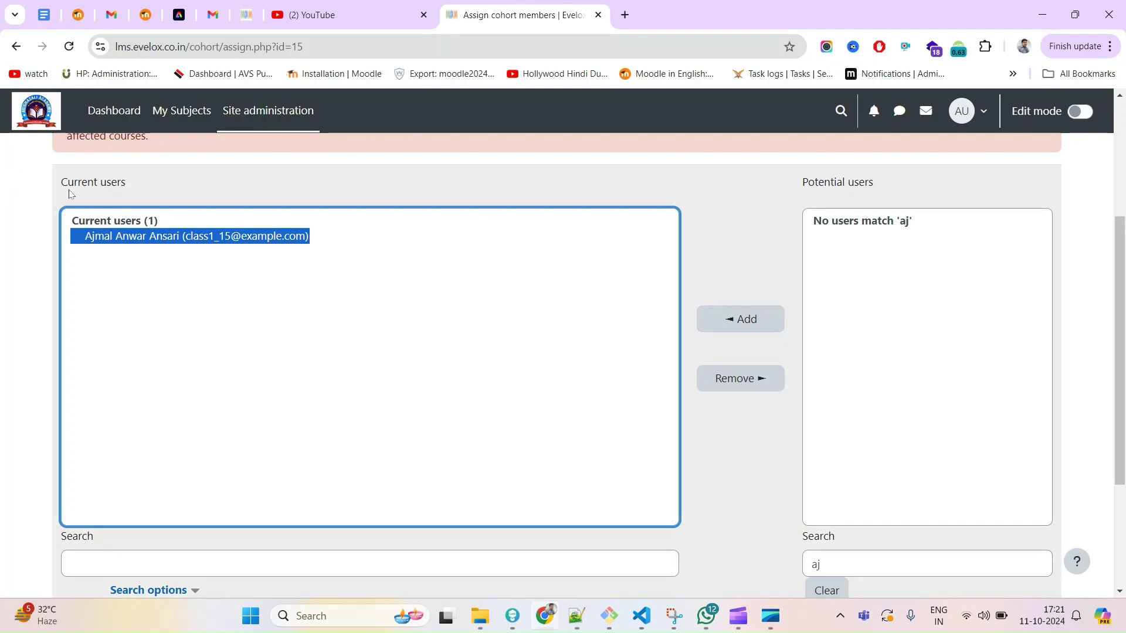
pyautogui.click(741, 379)
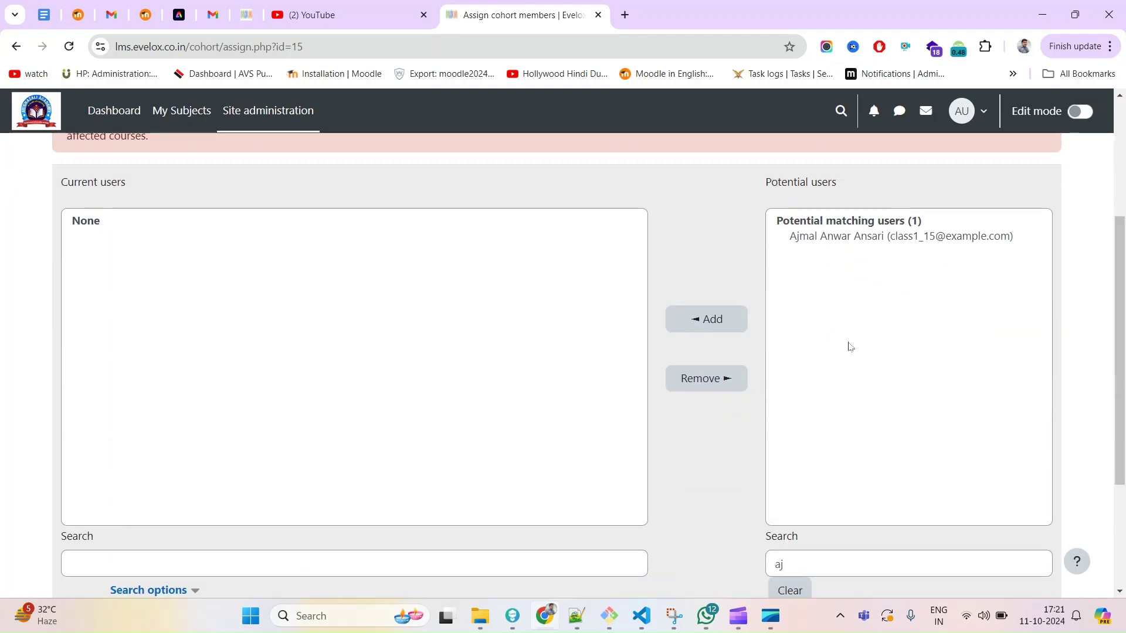
pyautogui.click(886, 240)
pyautogui.click(712, 334)
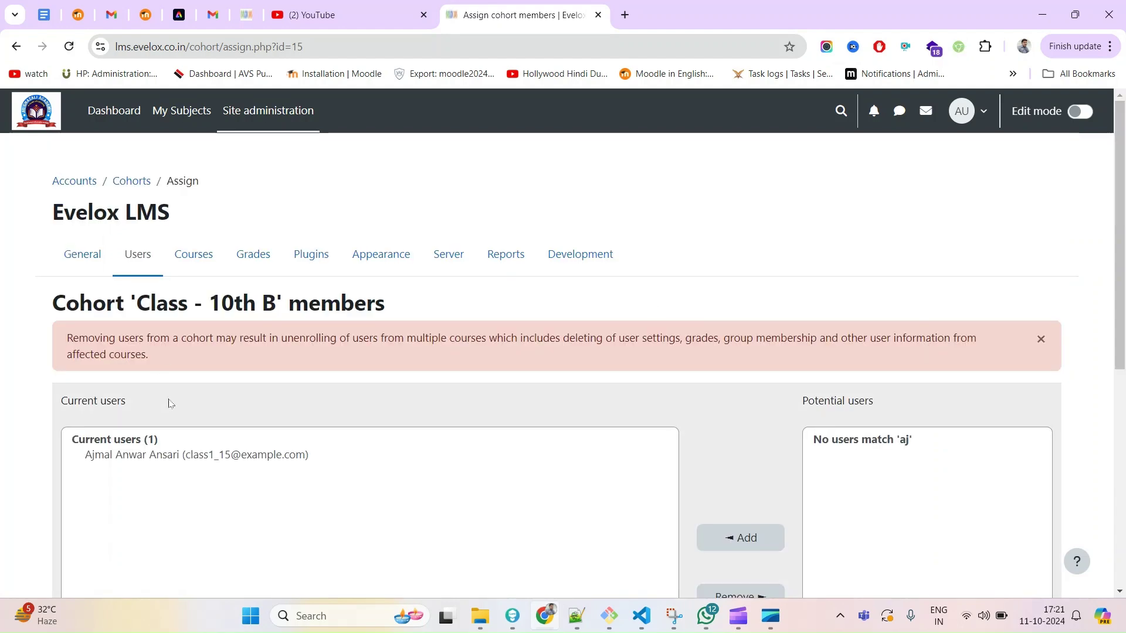
# Run a new search of the potential users and add the first three matching users to the cohort
pyautogui.scroll(-5, 842, 520)
pyautogui.doubleClick(860, 496)
pyautogui.press('Return')
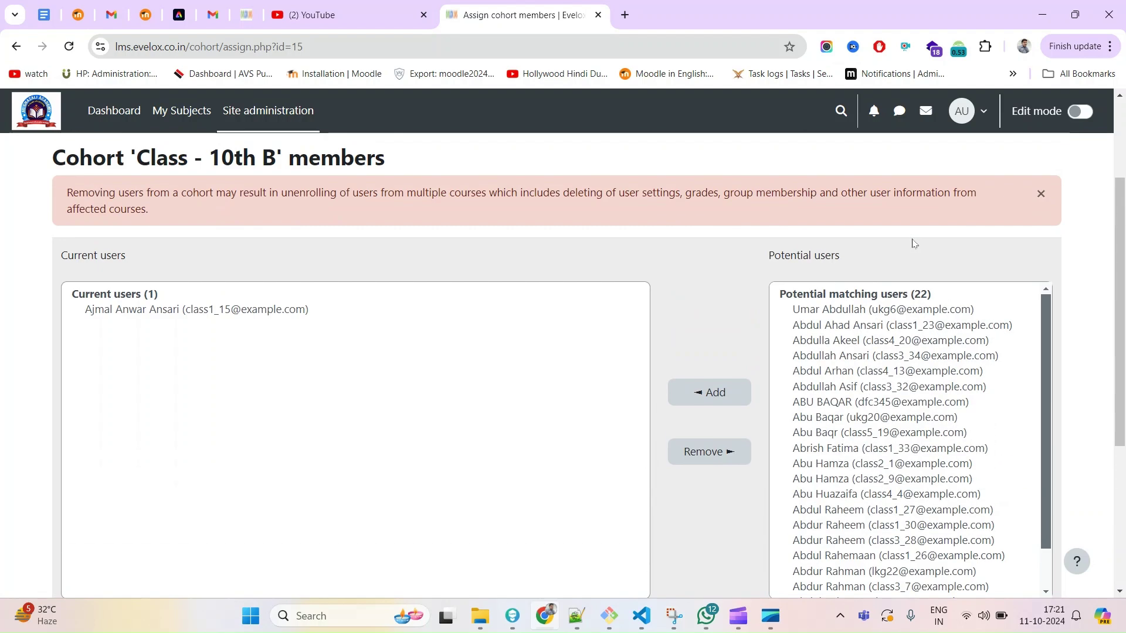
pyautogui.moveTo(876, 345); pyautogui.dragTo(867, 319)
pyautogui.click(697, 391)
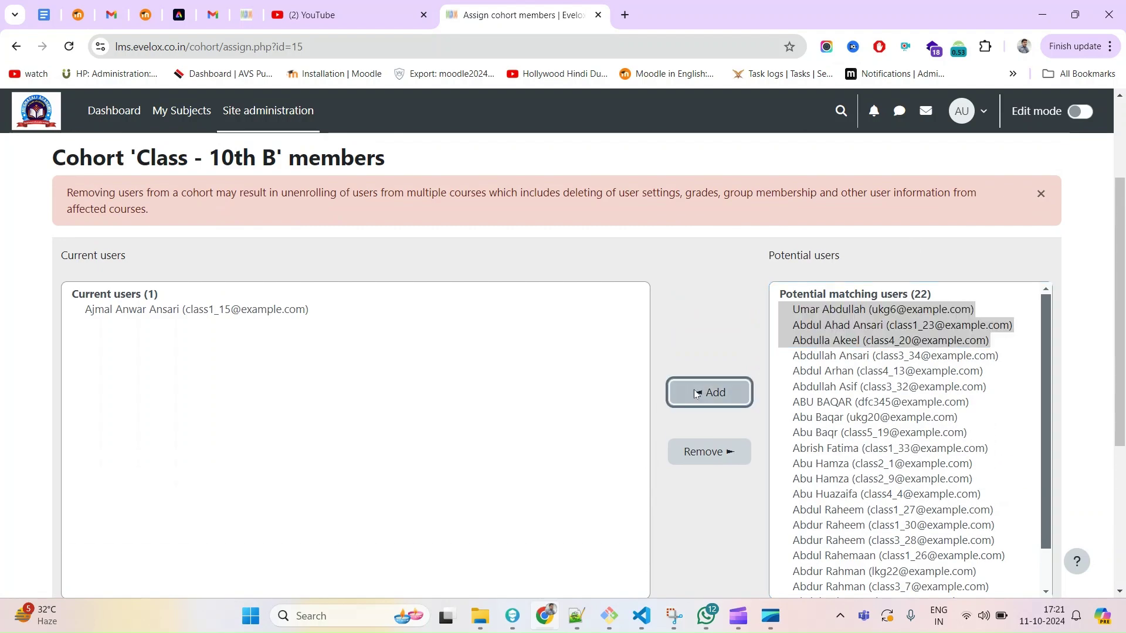
# Return to the Users section of Site administration and open the Cohorts list
pyautogui.moveTo(136, 303); pyautogui.dragTo(265, 302)
pyautogui.click(138, 258)
pyautogui.scroll(-1, 397, 410)
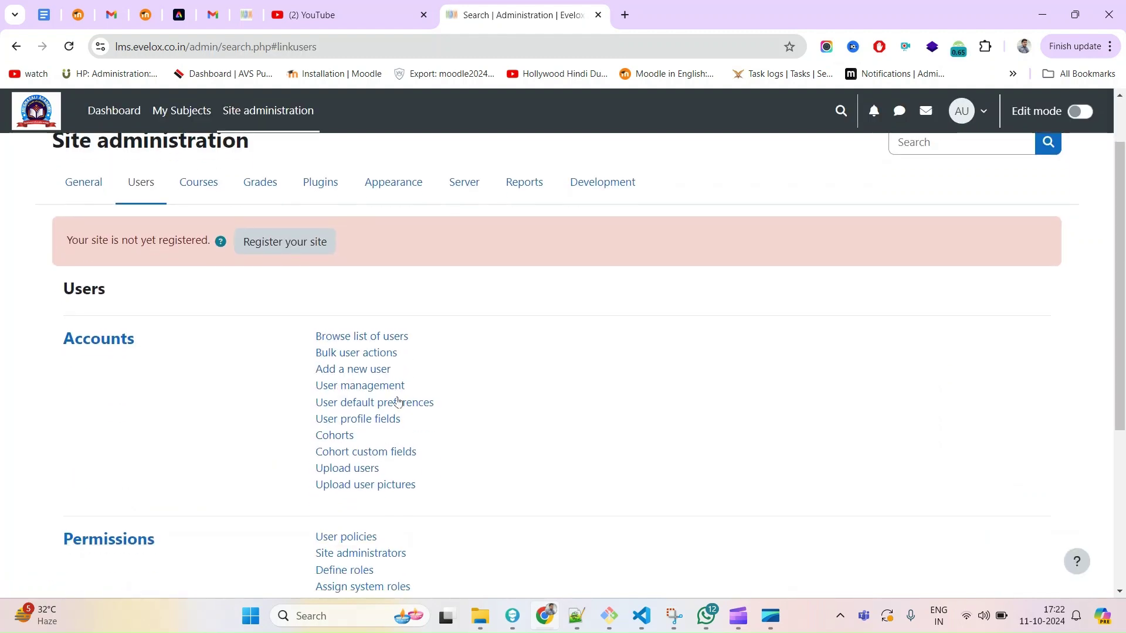
pyautogui.scroll(-1, 394, 417)
pyautogui.scroll(3, 260, 236)
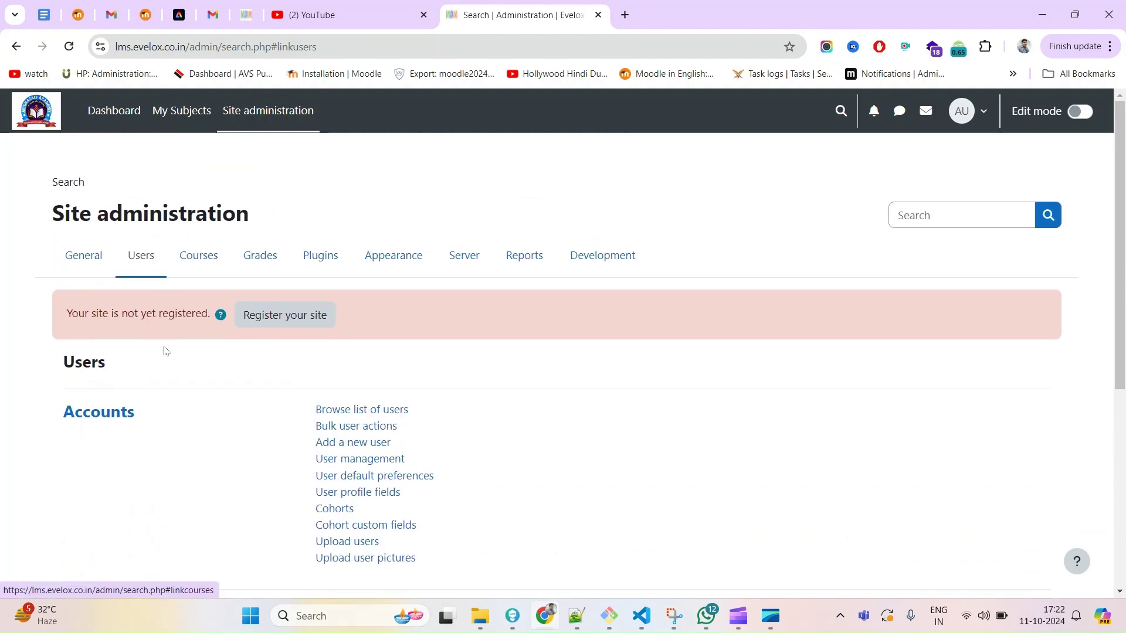
pyautogui.click(210, 259)
pyautogui.click(151, 265)
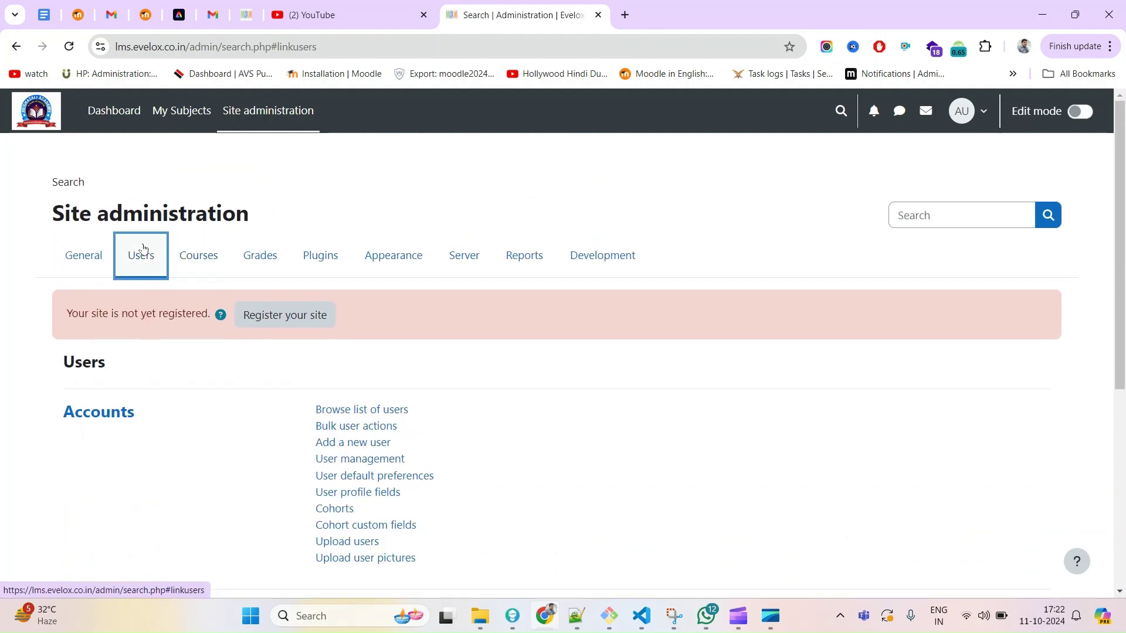
pyautogui.click(337, 508)
pyautogui.scroll(-2, 338, 271)
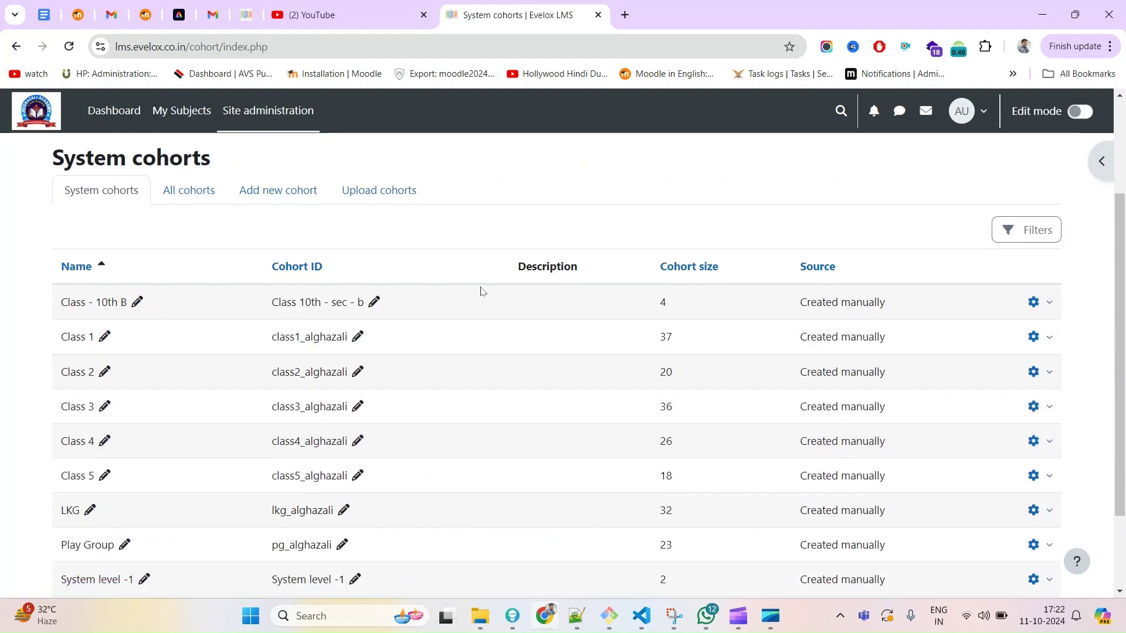
# Open the empty Add new cohort form, then go back to the system cohorts list
pyautogui.click(279, 204)
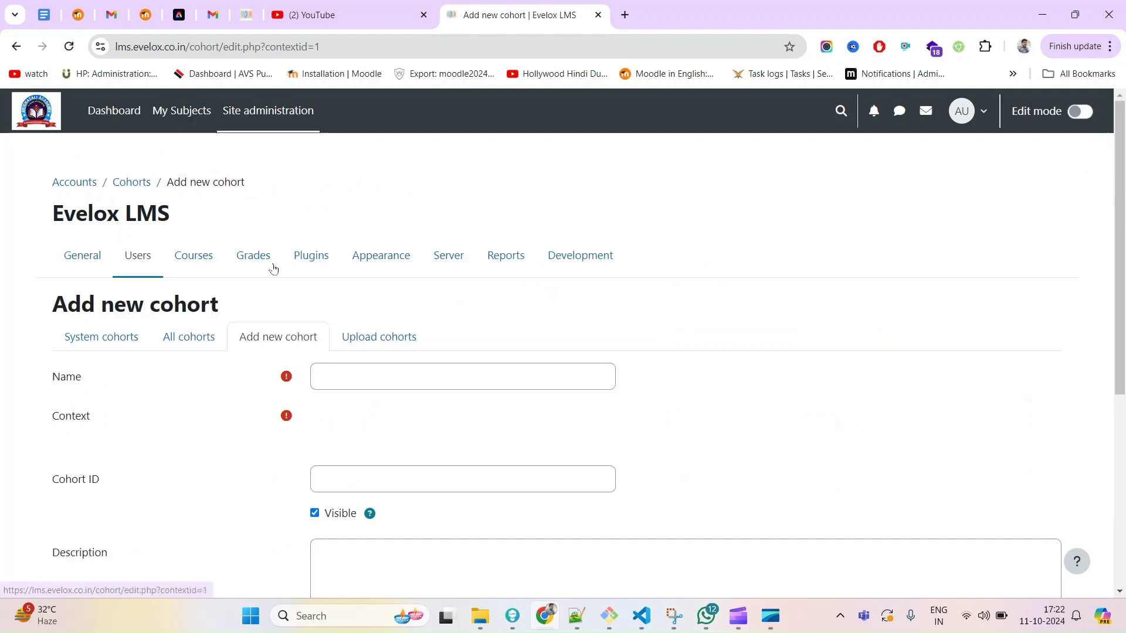
pyautogui.click(114, 338)
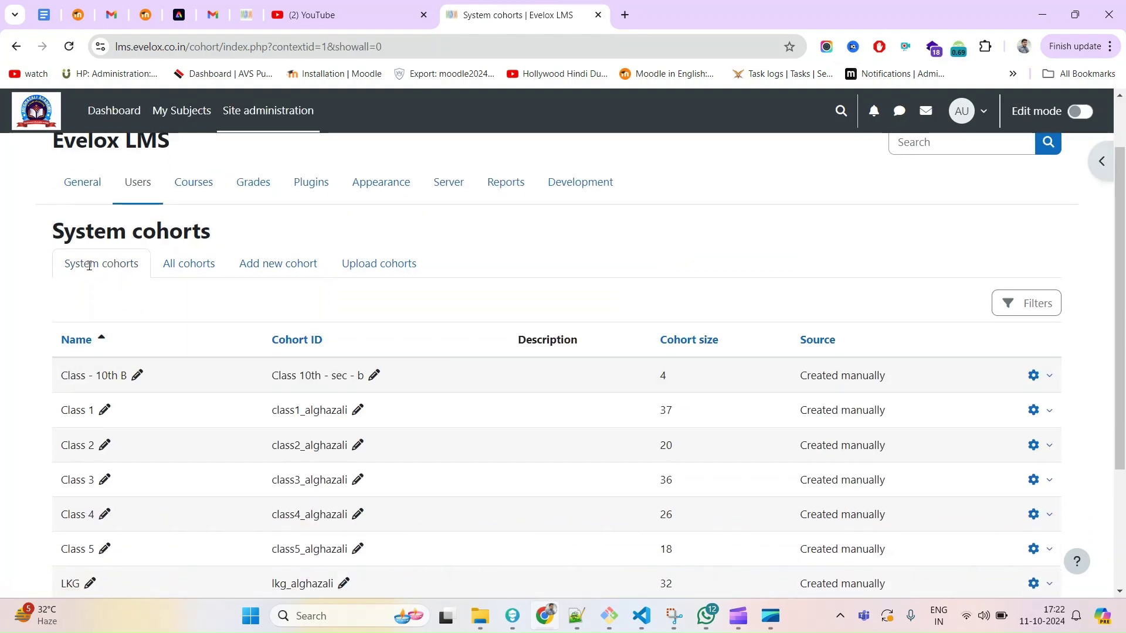
pyautogui.tripleClick(84, 268)
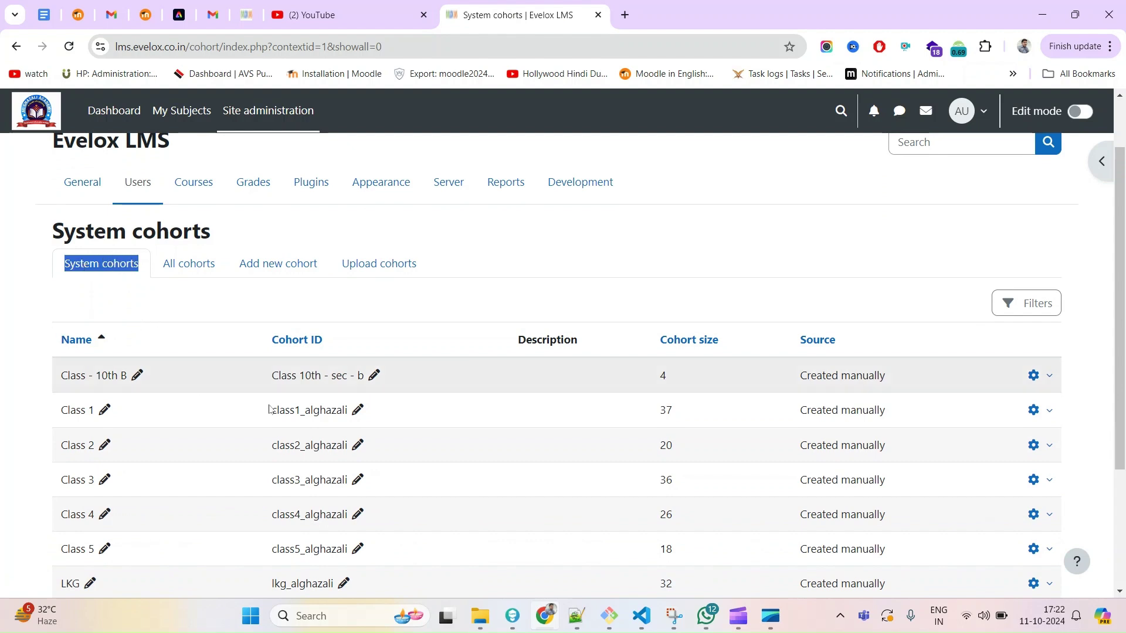
# Open the member assignment page of the Class - 10th B cohort and review its current and potential users
pyautogui.click(1050, 380)
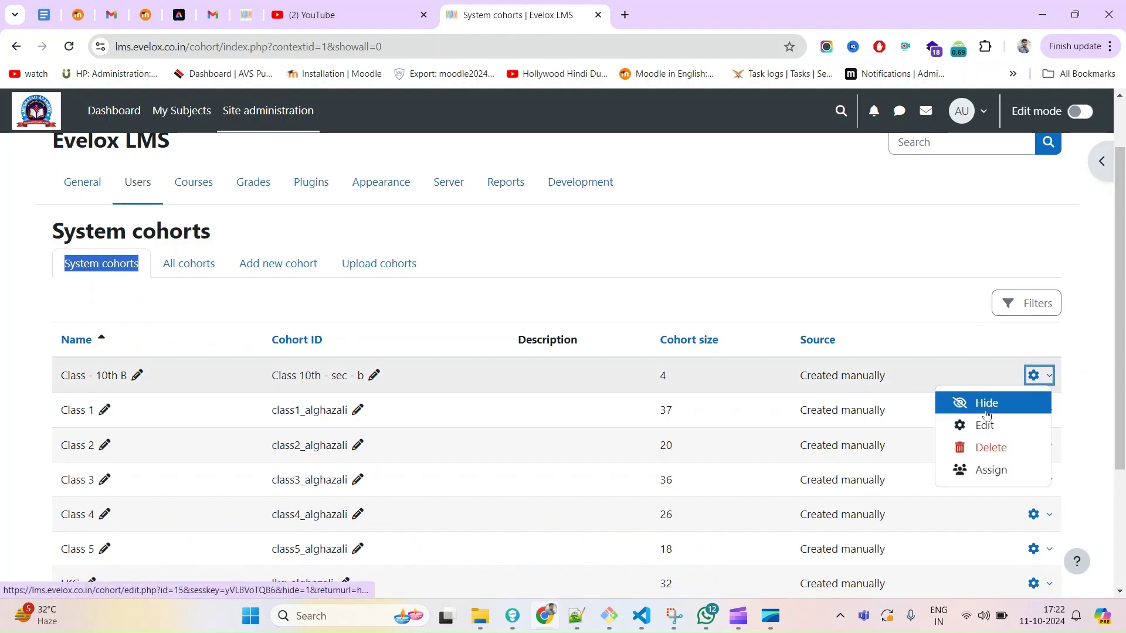
pyautogui.click(990, 471)
pyautogui.scroll(-2, 295, 390)
pyautogui.click(294, 390)
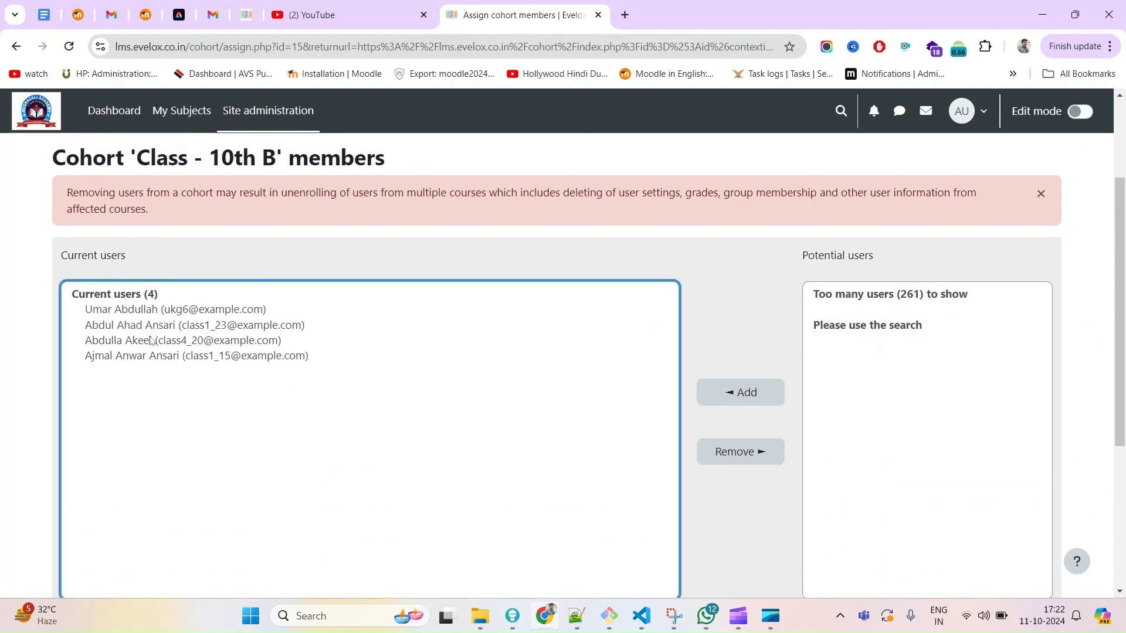
pyautogui.tripleClick(70, 252)
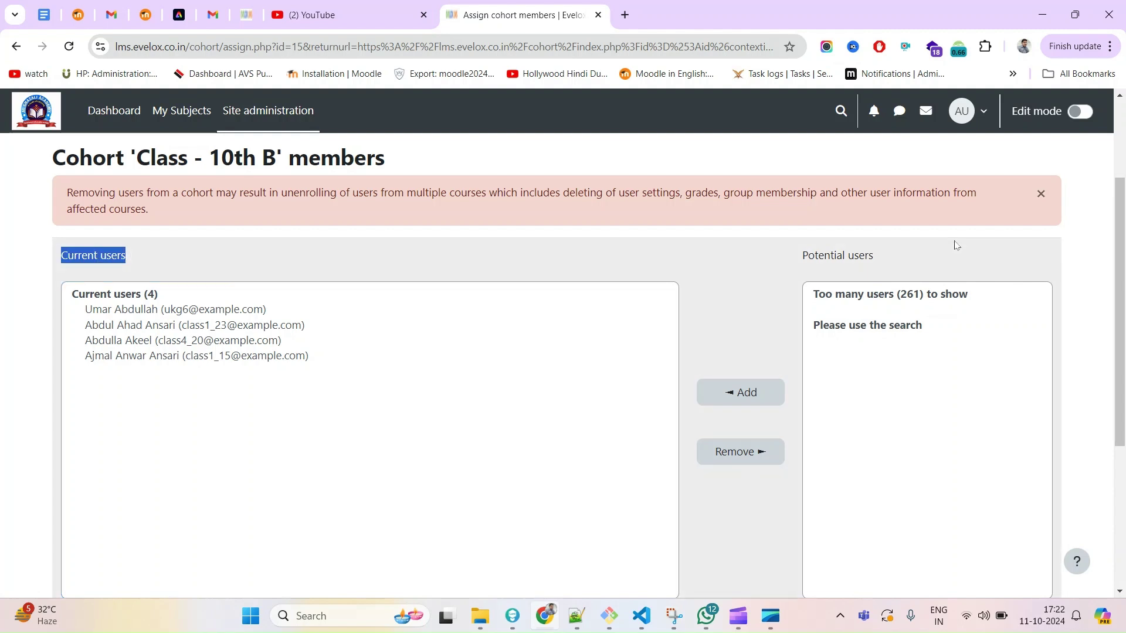
pyautogui.moveTo(827, 267); pyautogui.dragTo(918, 268)
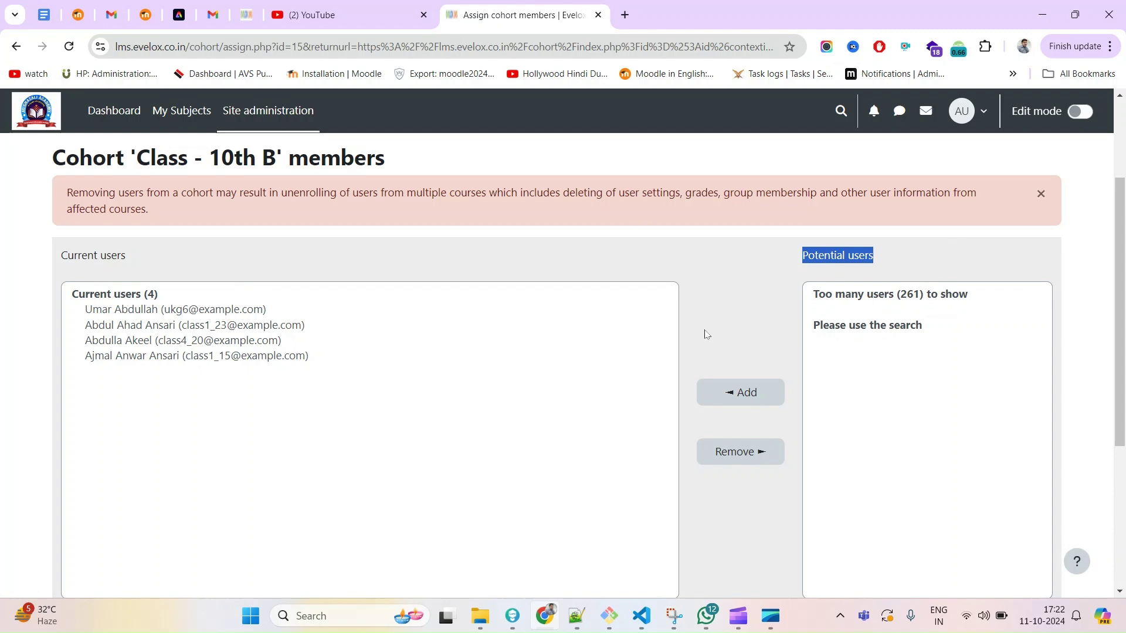
pyautogui.scroll(3, 706, 341)
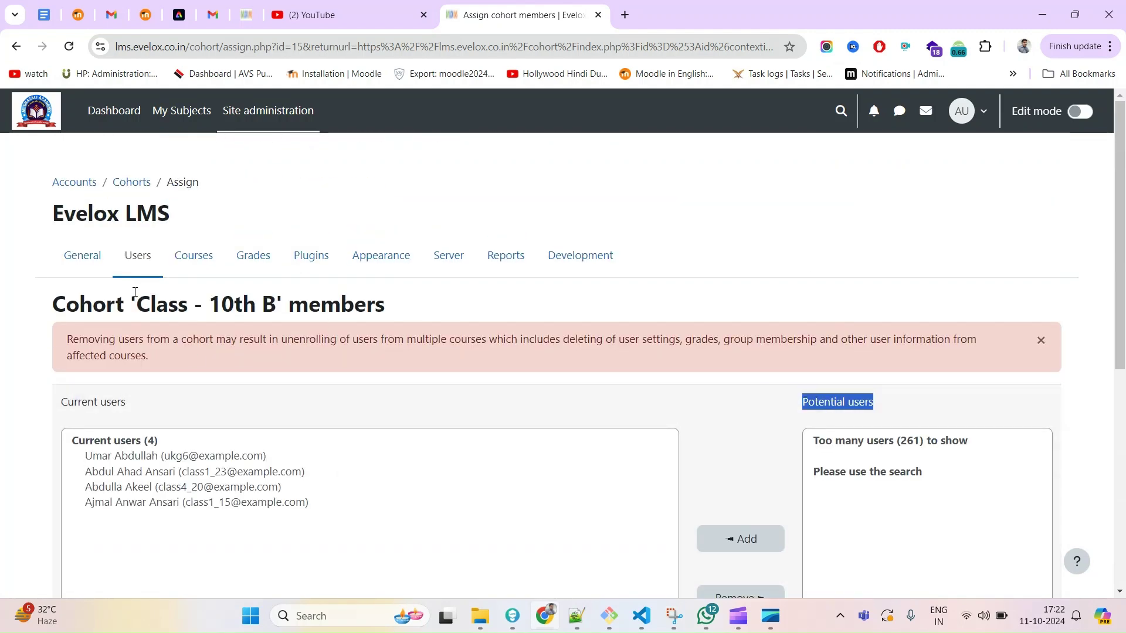
# Reopen the system cohorts list from the Users administration and examine the Class - 10th B entry among the other cohorts
pyautogui.click(144, 263)
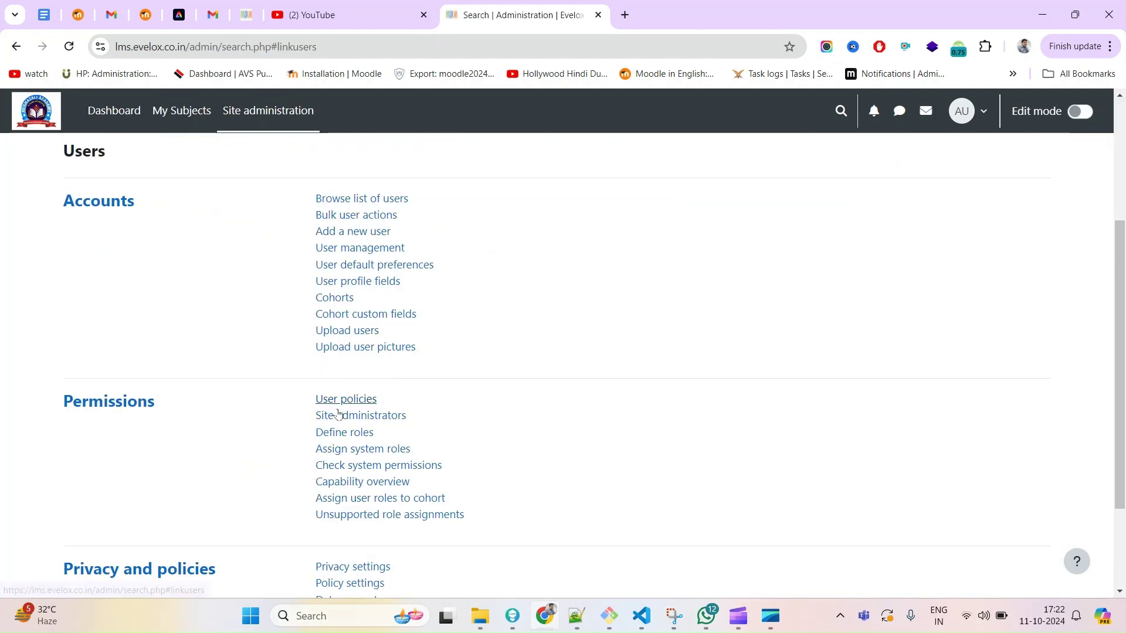
pyautogui.scroll(3, 337, 411)
pyautogui.click(334, 444)
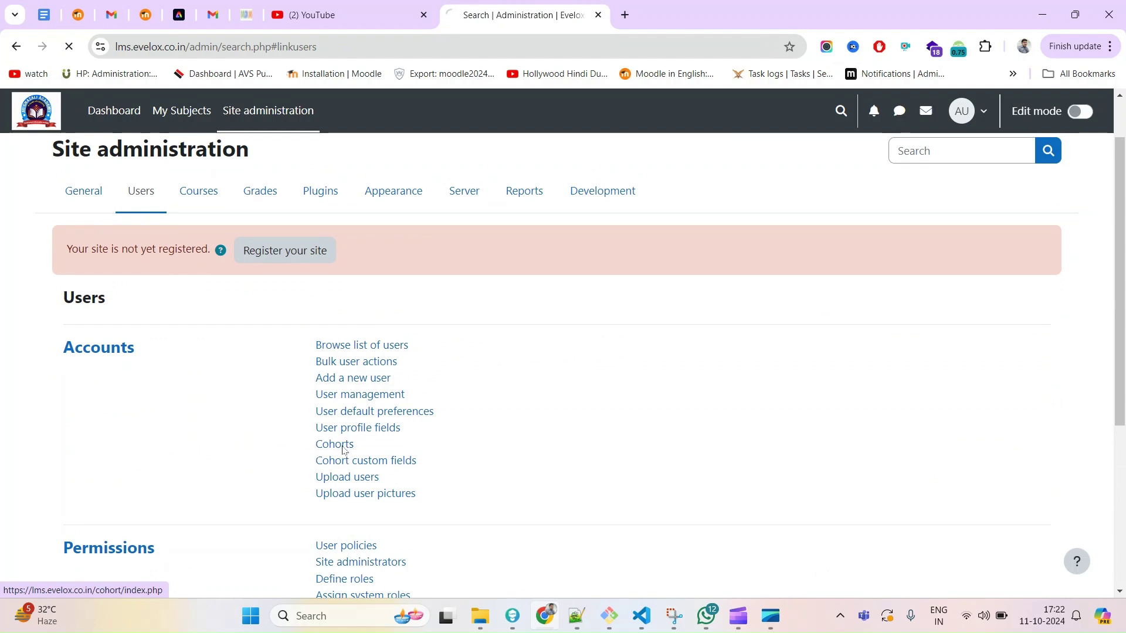
pyautogui.scroll(-3, 343, 451)
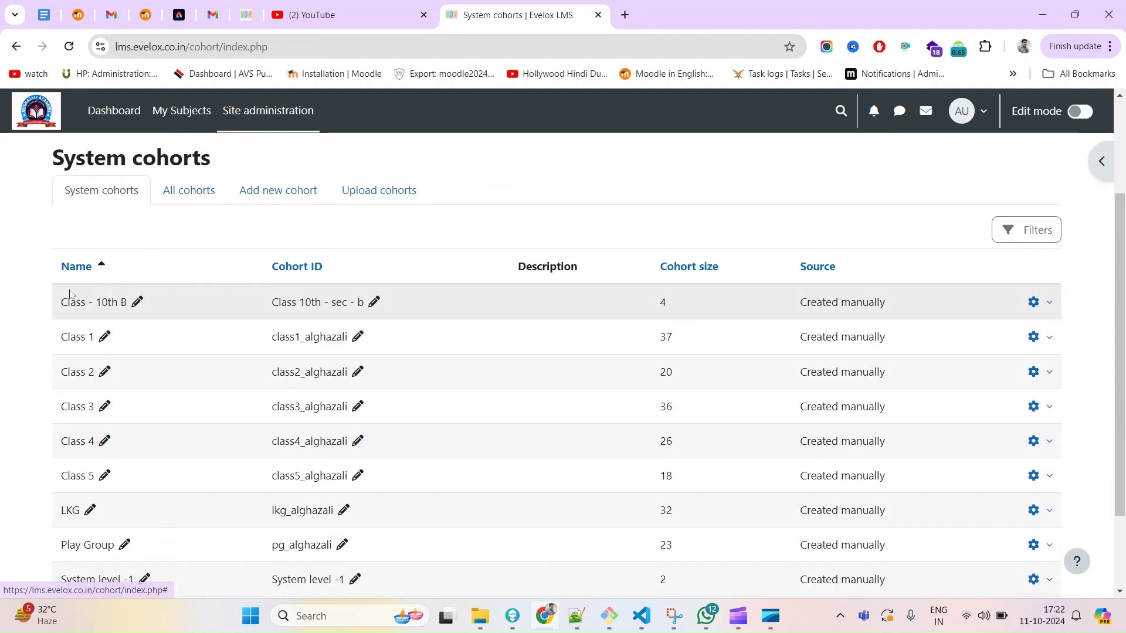
pyautogui.doubleClick(188, 160)
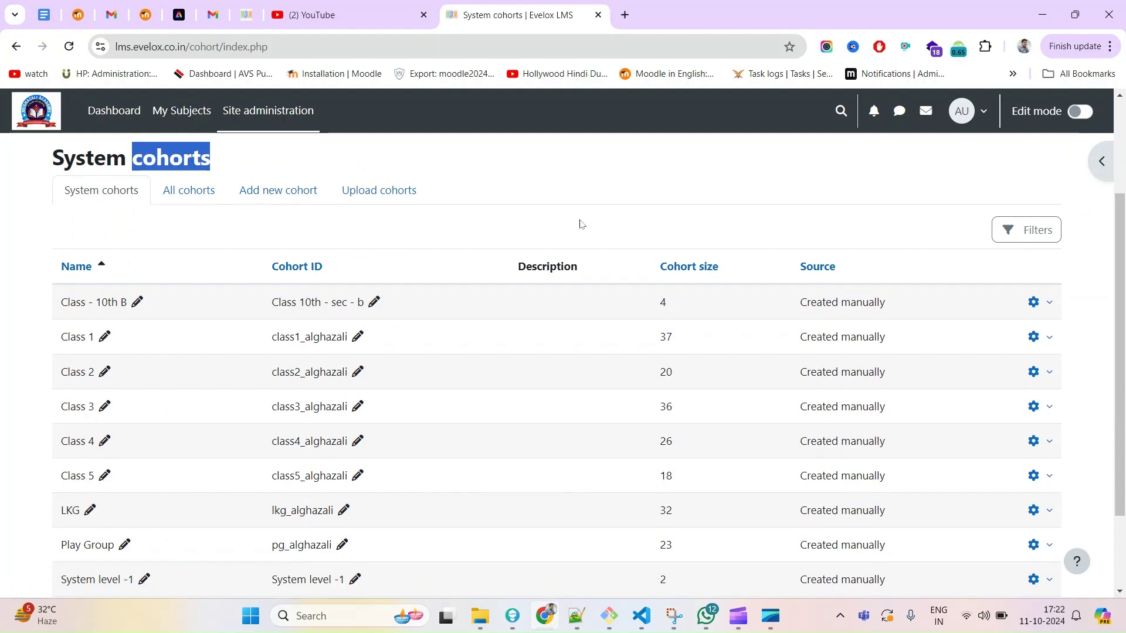
pyautogui.moveTo(59, 303); pyautogui.dragTo(111, 302)
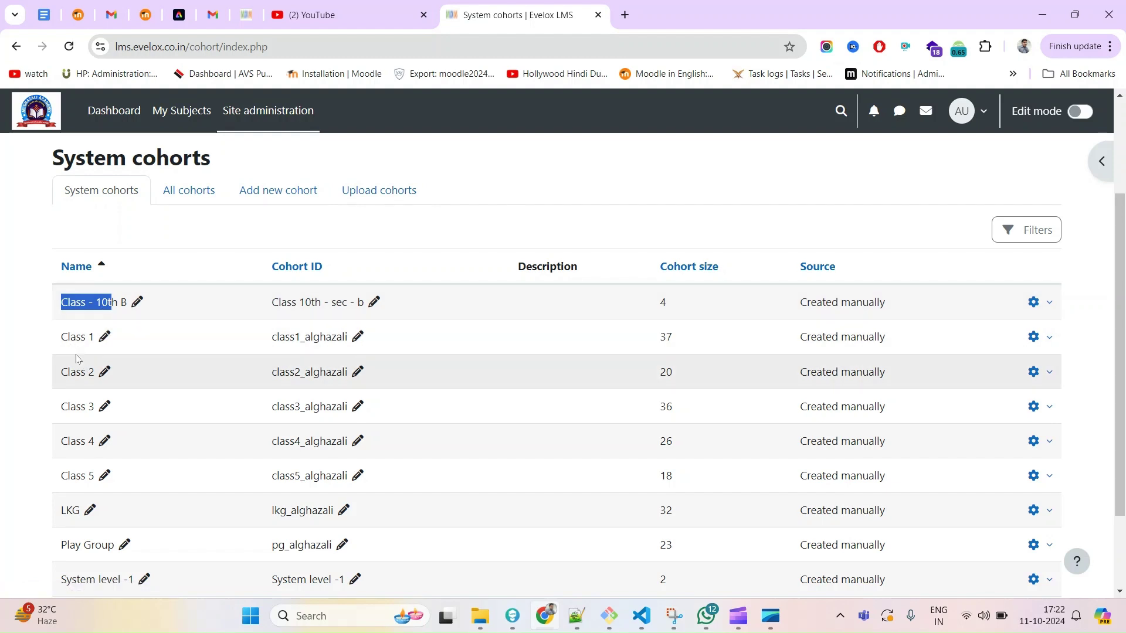
pyautogui.scroll(-1, 627, 427)
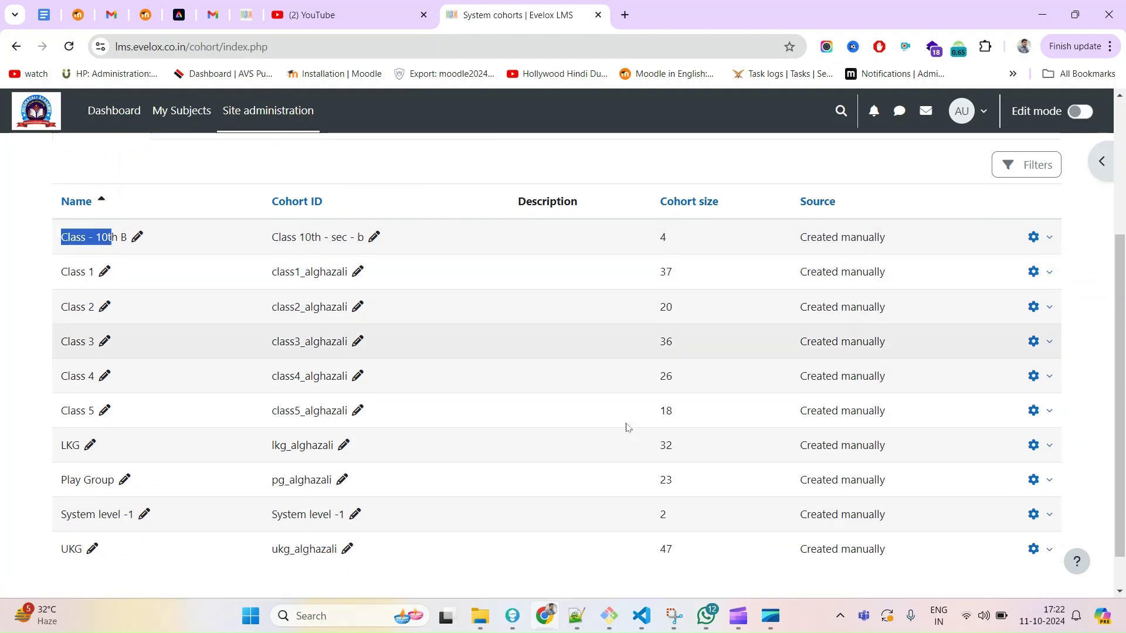
pyautogui.scroll(3, 627, 427)
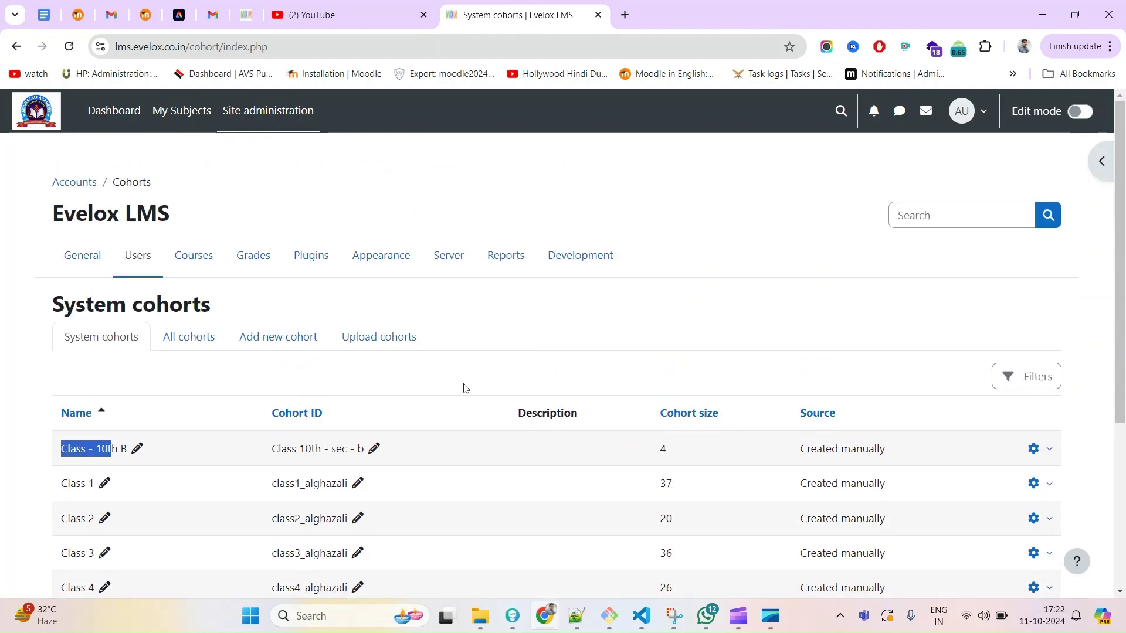
# Open Manage classes and subjects from the Courses administration and review the existing classes
pyautogui.click(197, 273)
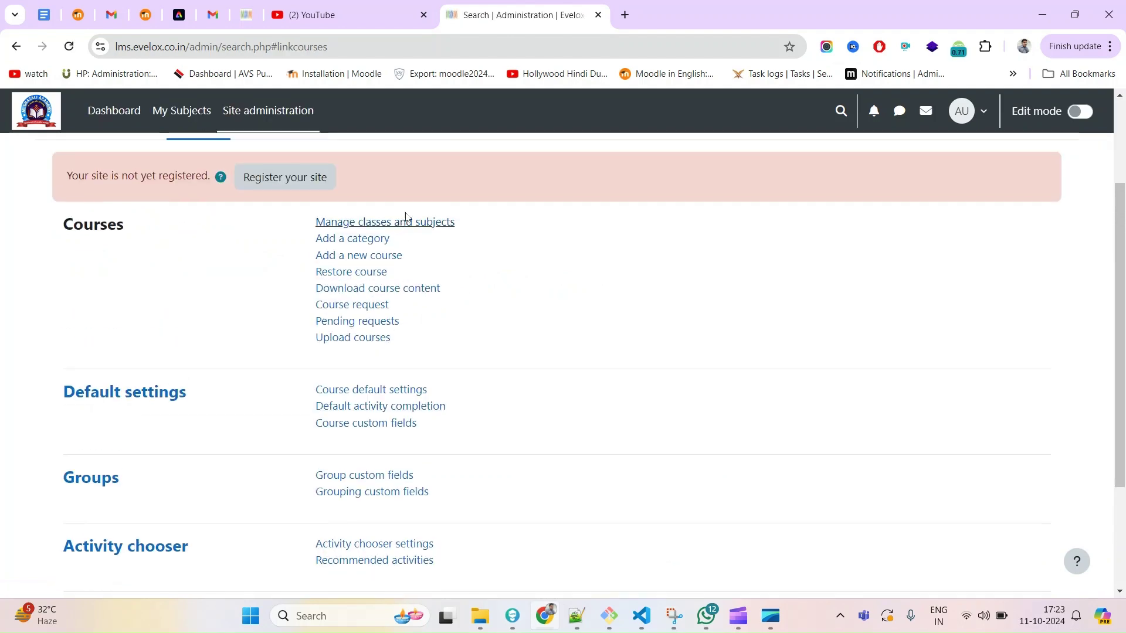
pyautogui.click(420, 223)
pyautogui.scroll(-3, 417, 223)
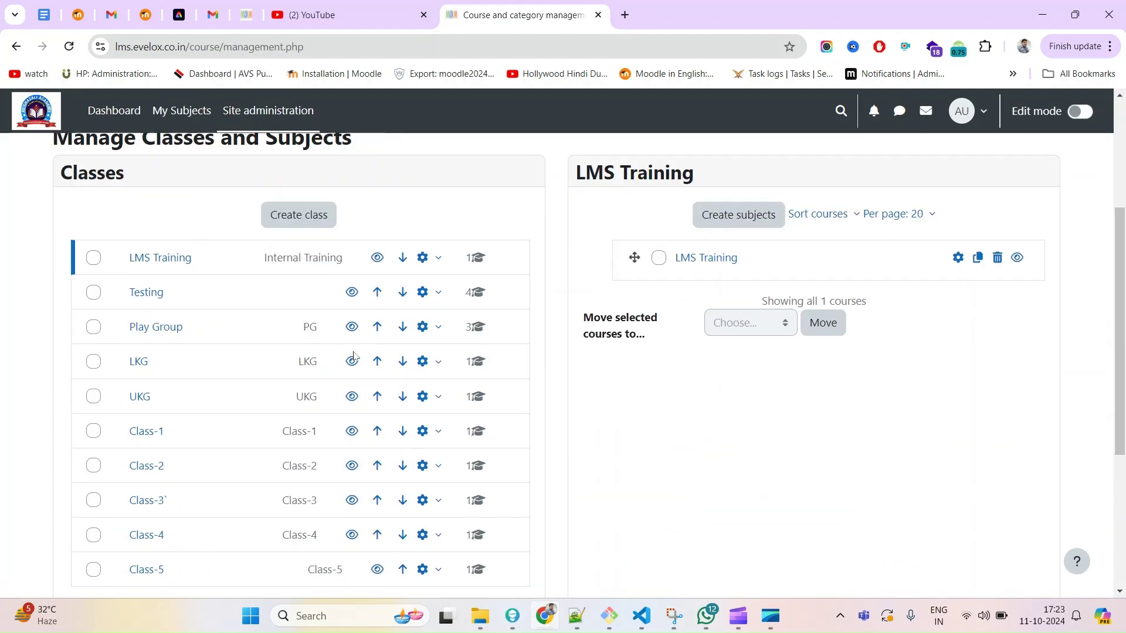
pyautogui.scroll(-2, 193, 377)
pyautogui.scroll(5, 251, 312)
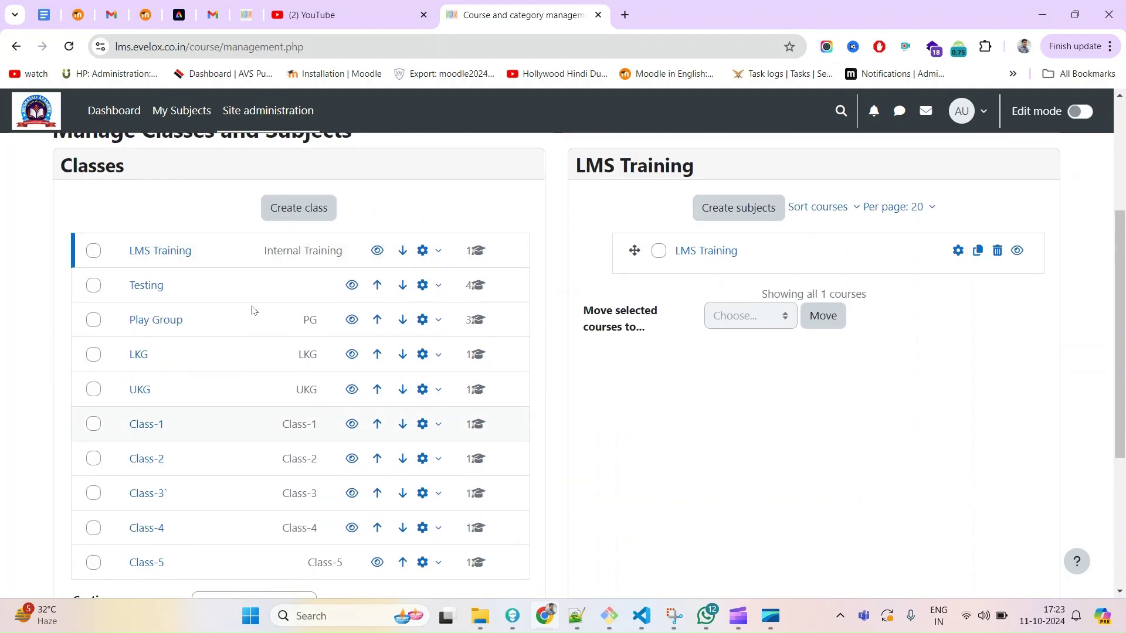
pyautogui.scroll(-3, 211, 352)
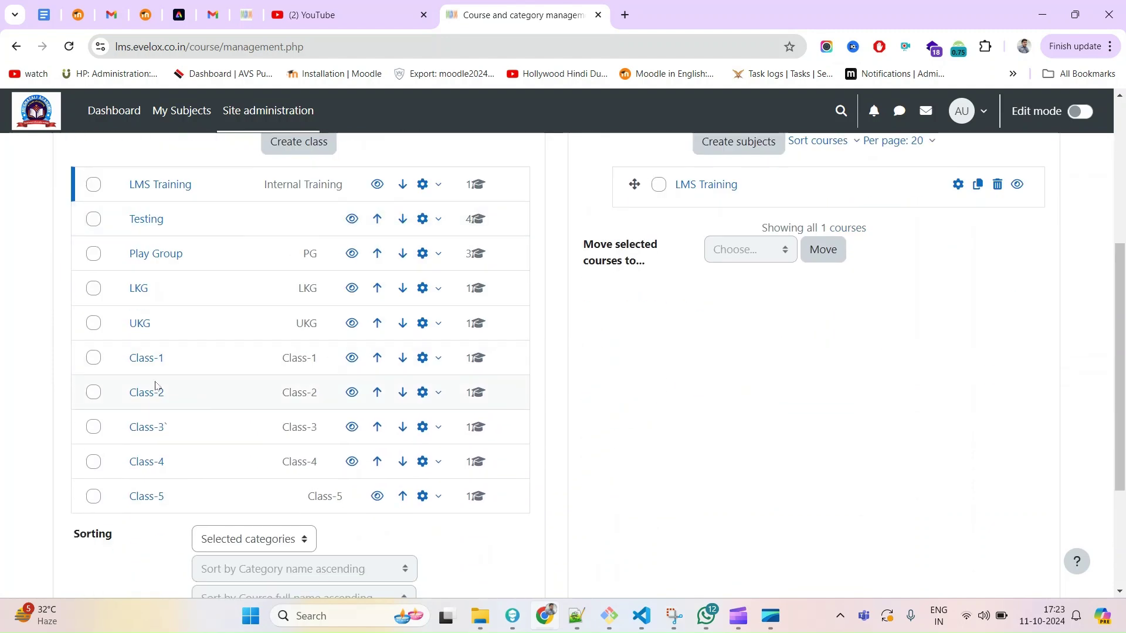
# Create a new class category named "Class 10 - section B" under LMS Training, with a matching category ID number
pyautogui.scroll(3, 293, 351)
pyautogui.click(300, 298)
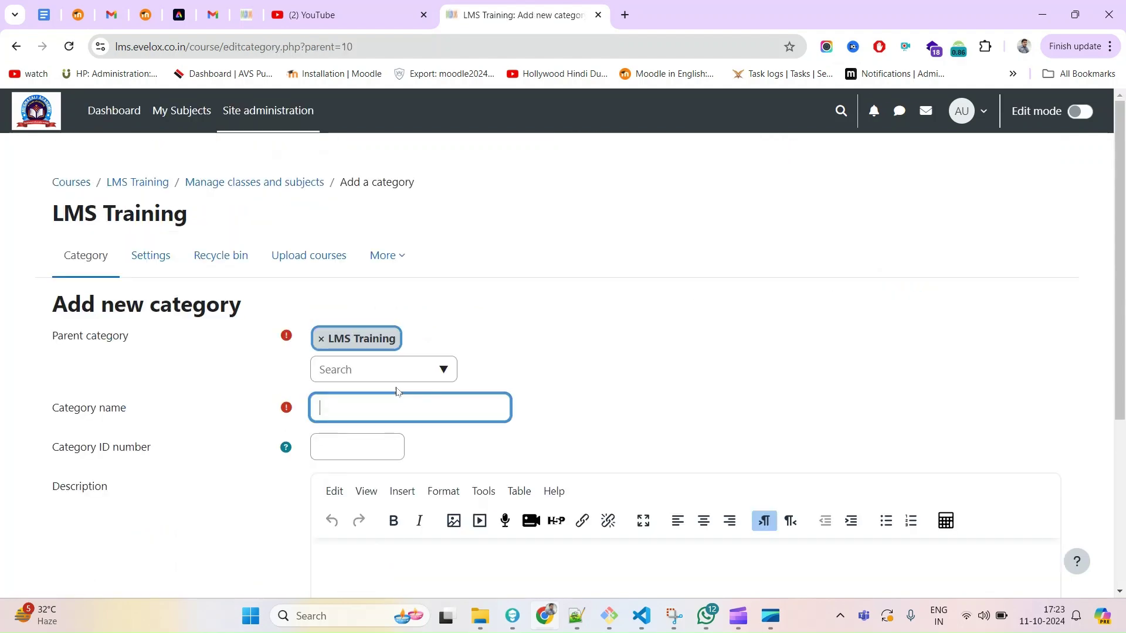
pyautogui.write('Class 10 - section B')
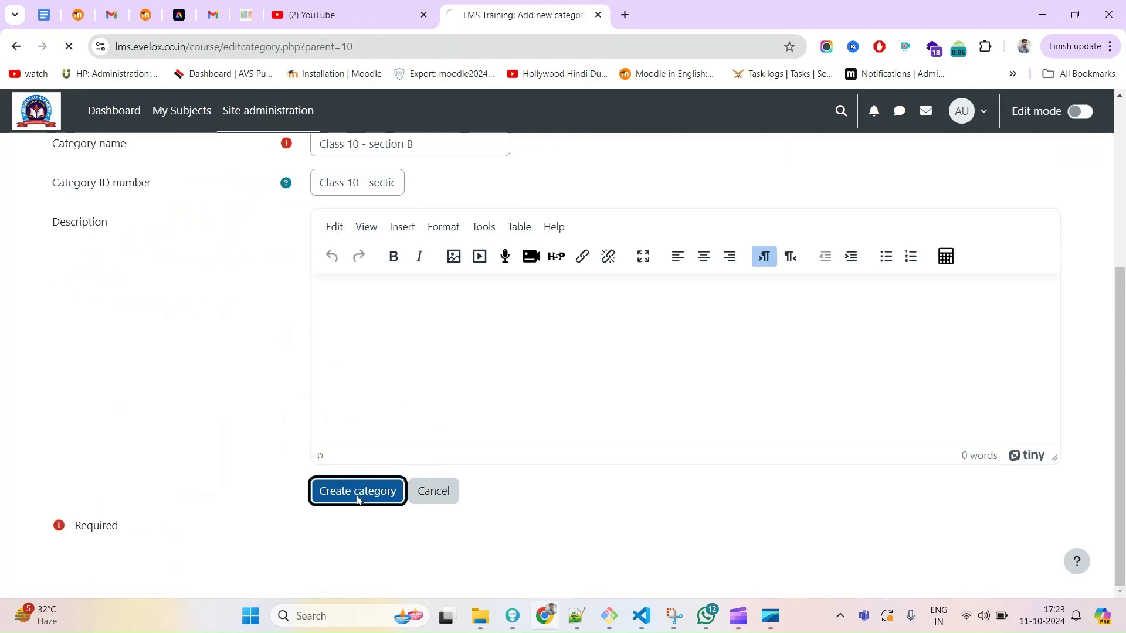
# Save the new Class 10 - section B category and locate it in the classes list by searching the page for its name
pyautogui.click(359, 491)
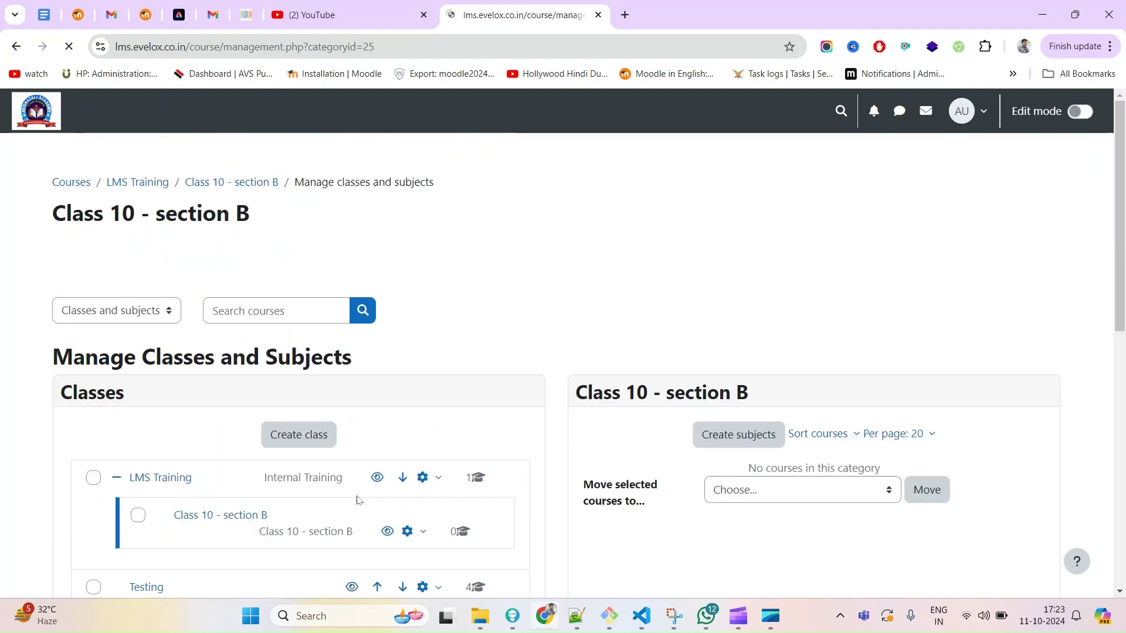
pyautogui.scroll(-3, 226, 387)
pyautogui.scroll(4, 234, 364)
pyautogui.scroll(-7, 259, 424)
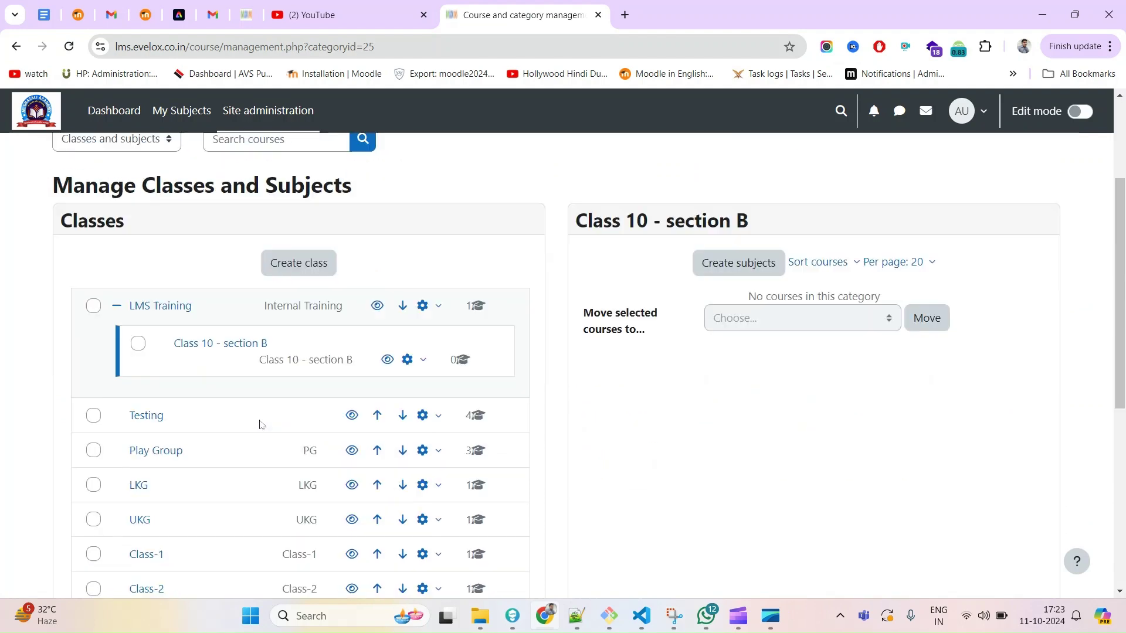
pyautogui.scroll(6, 220, 388)
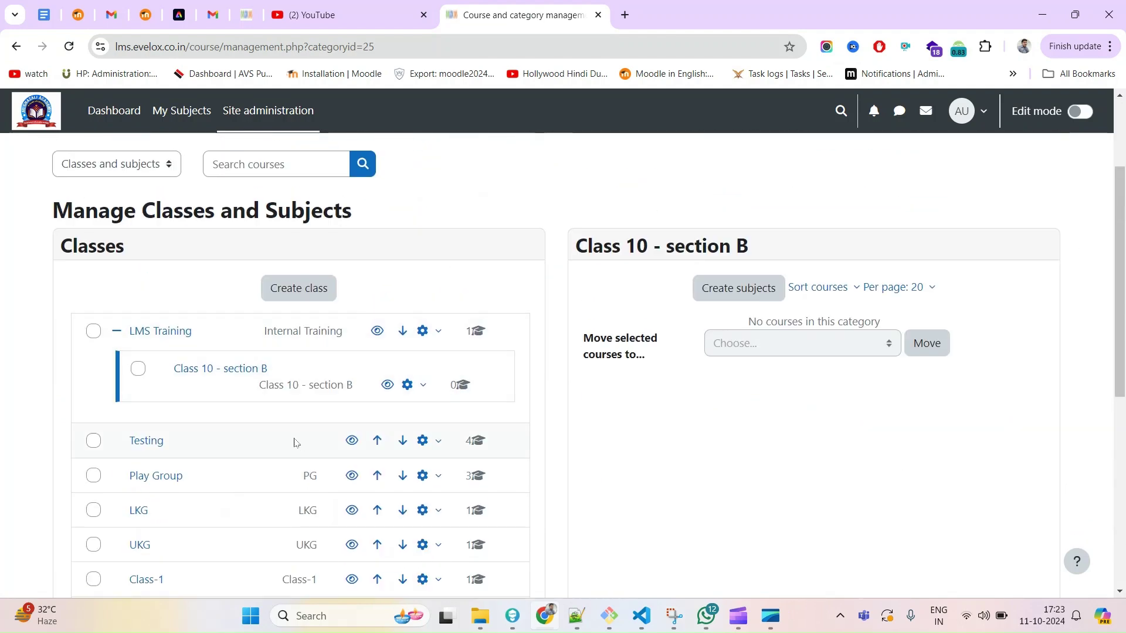
pyautogui.scroll(-4, 295, 442)
pyautogui.hotkey('ctrl', 'f')
pyautogui.write('Class 10 - section B')
pyautogui.scroll(-2, 337, 399)
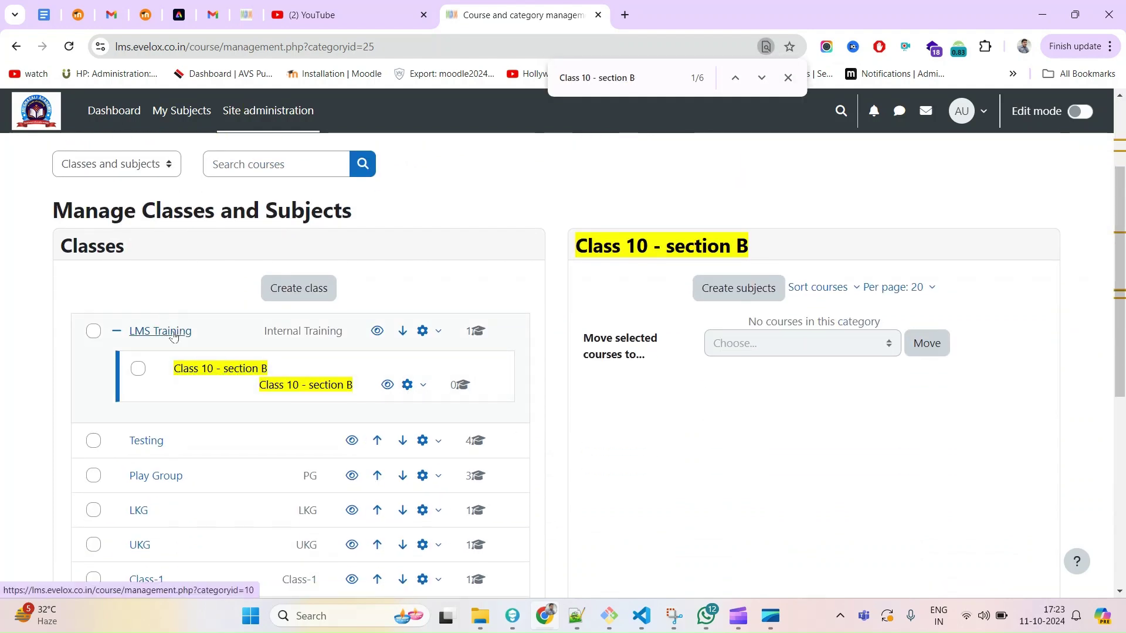
# Edit the Class 10 - section B category to move it out of LMS Training to the top level, and save the change
pyautogui.click(410, 385)
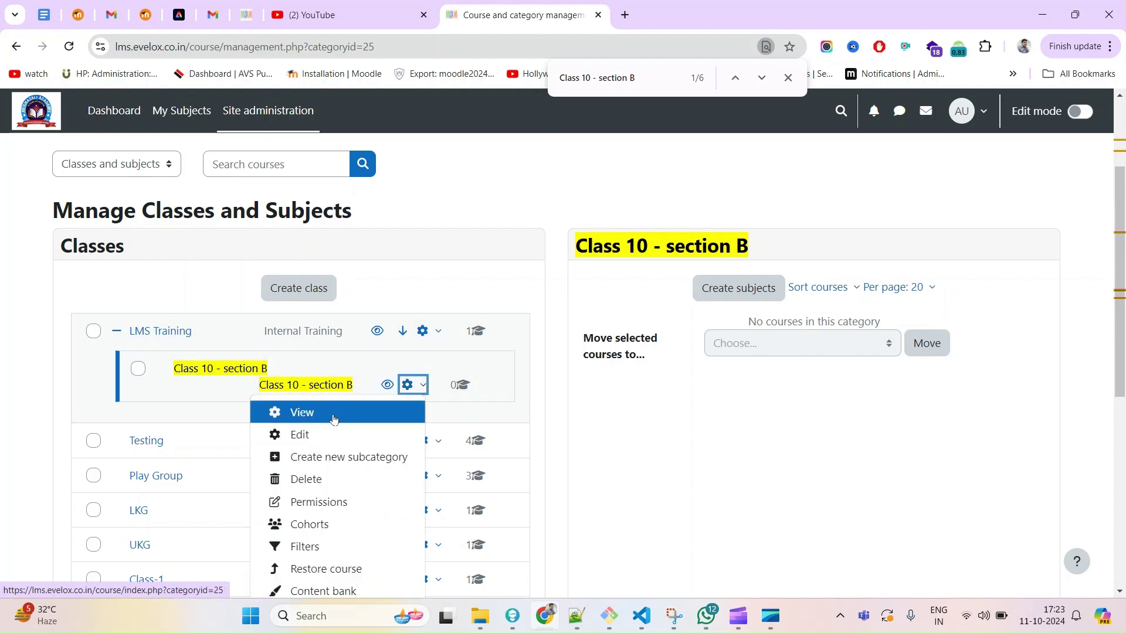
pyautogui.click(303, 434)
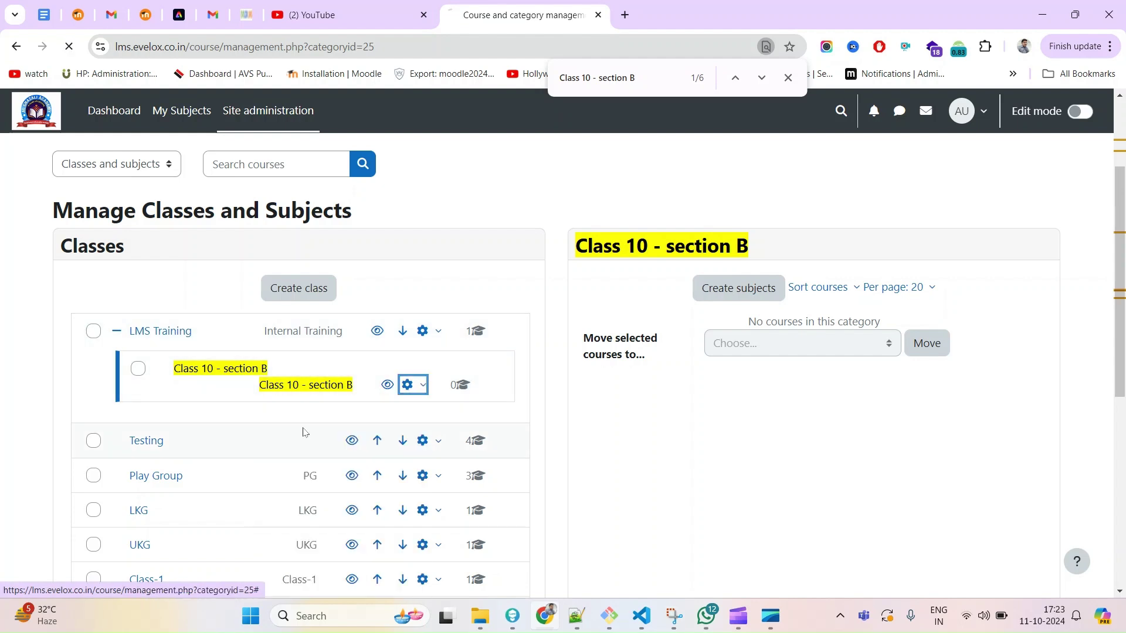
pyautogui.scroll(-2, 417, 421)
pyautogui.click(324, 271)
pyautogui.click(444, 313)
pyautogui.click(364, 346)
pyautogui.scroll(-4, 618, 410)
pyautogui.click(381, 490)
pyautogui.scroll(-5, 151, 178)
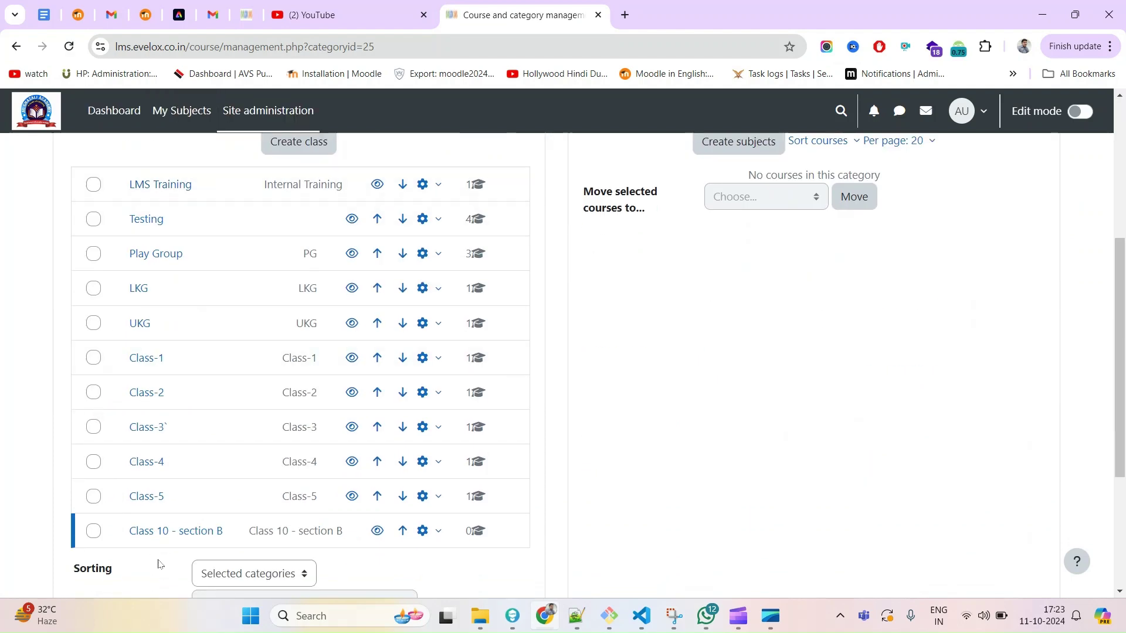
# Find Class 10 - section B among the top-level classes and open that category
pyautogui.hotkey('ctrl', 'f')
pyautogui.scroll(-5, 135, 352)
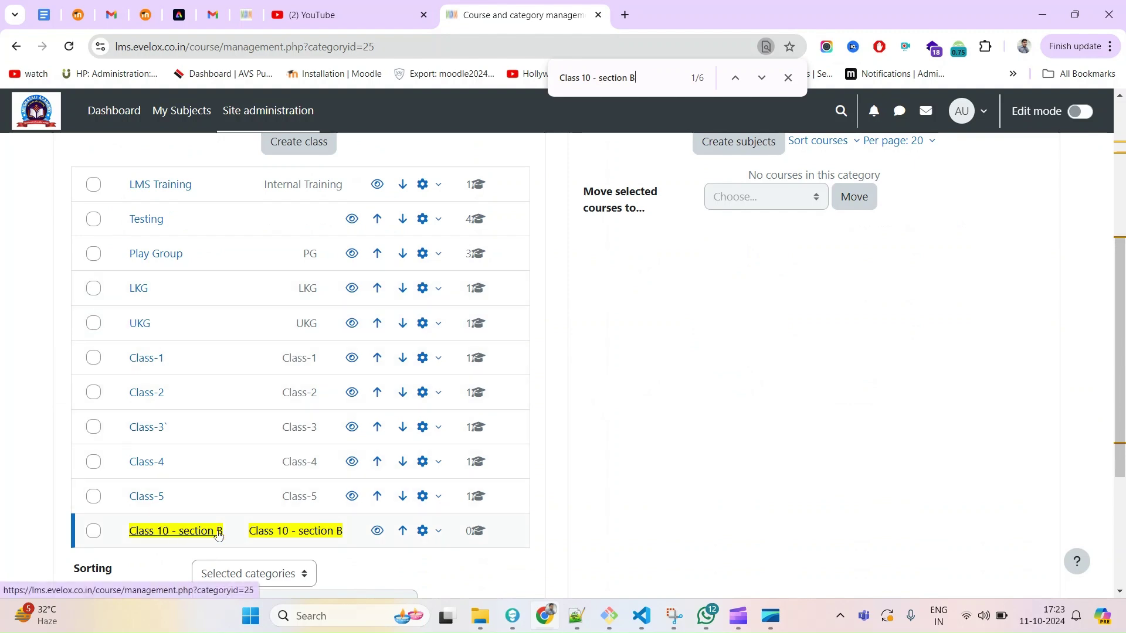
pyautogui.click(184, 533)
pyautogui.scroll(-1, 603, 328)
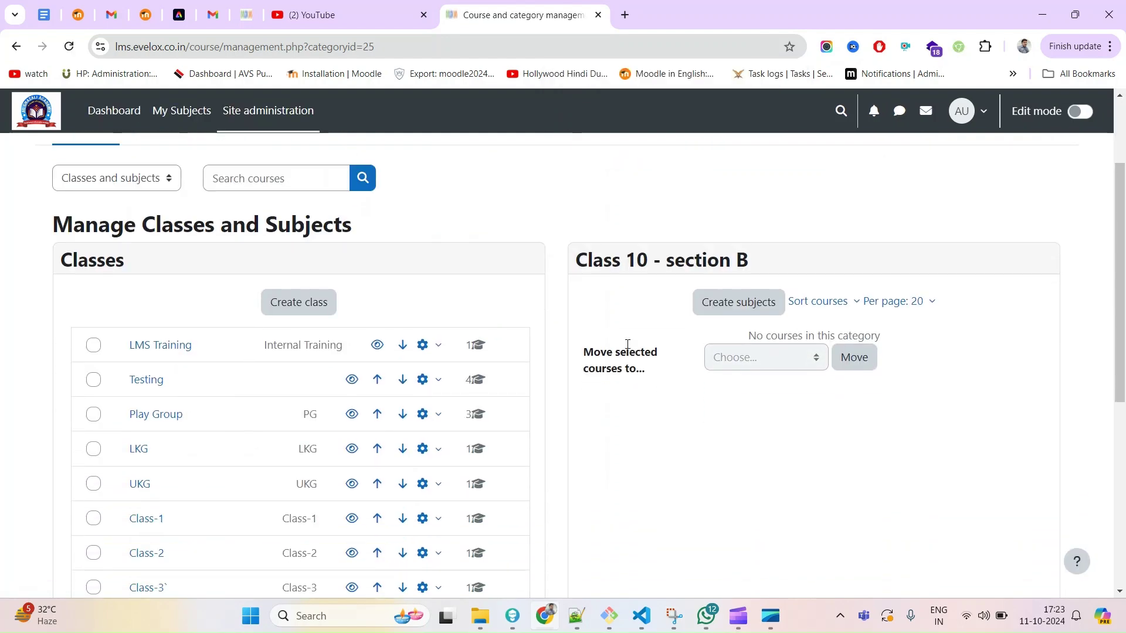
# Create a subject in Class 10 - section B with "Course test name" as its full and short name, saving and displaying it
pyautogui.click(742, 292)
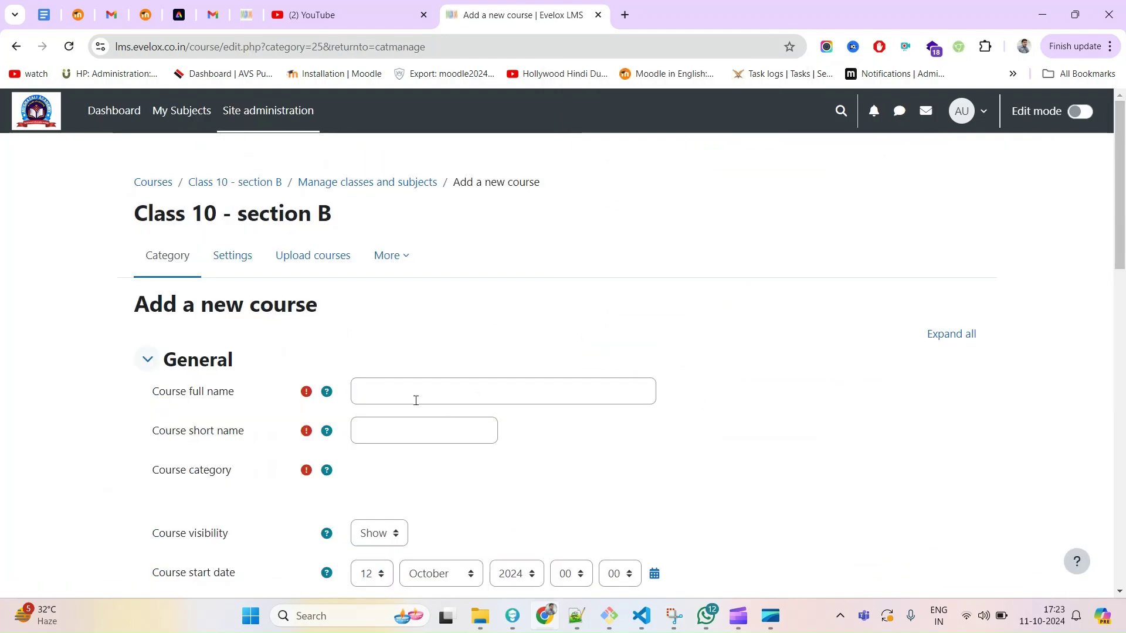
pyautogui.click(411, 396)
pyautogui.write('Course')
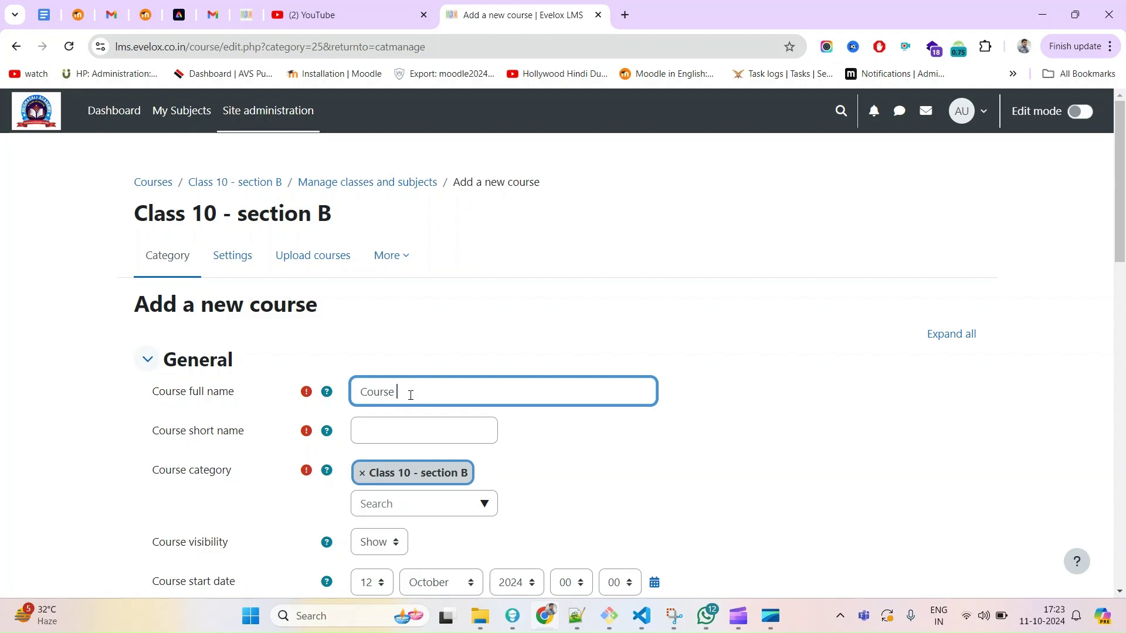
pyautogui.hotkey('ctrl', 'a')
pyautogui.hotkey('ctrl', 'c')
pyautogui.click(425, 436)
pyautogui.hotkey('ctrl', 'v')
pyautogui.scroll(-15, 428, 442)
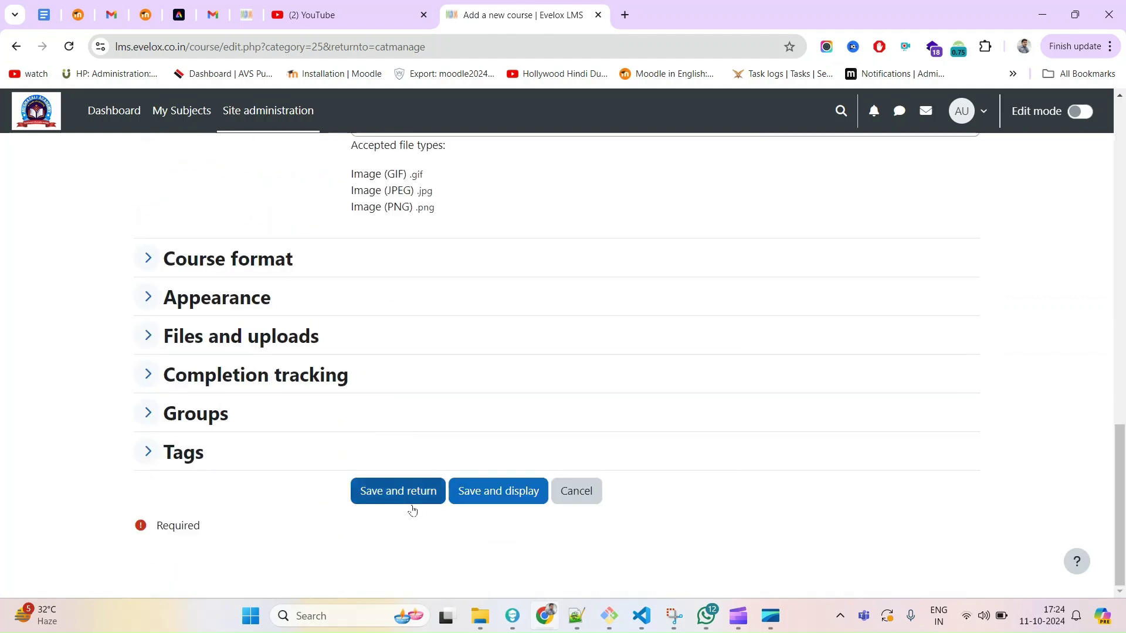
pyautogui.click(461, 495)
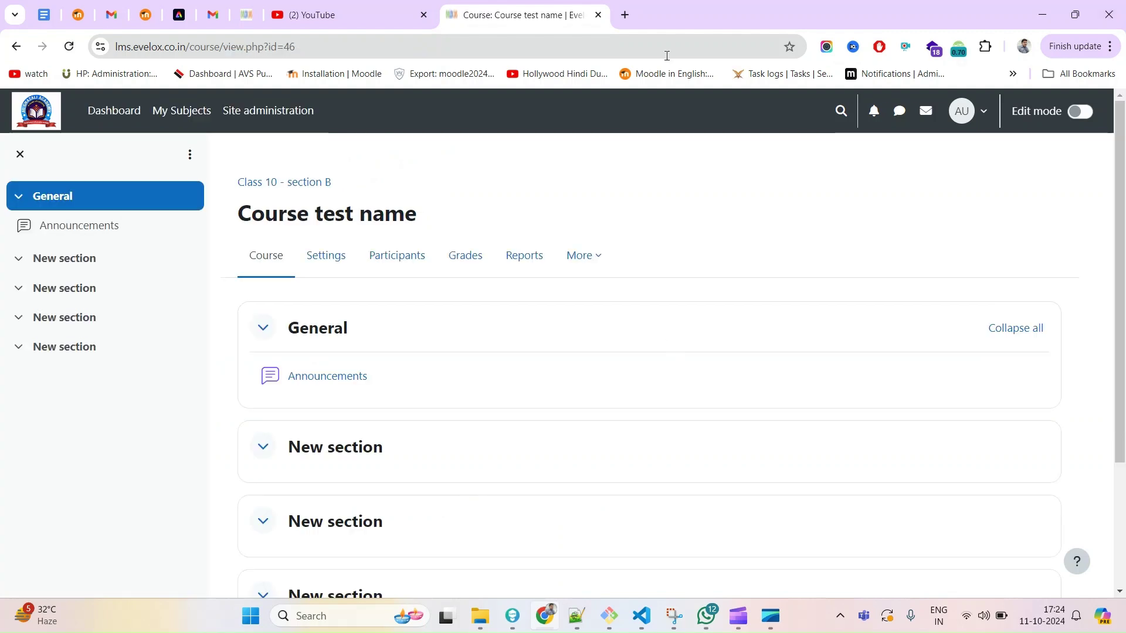
# Reopen Manage classes and subjects from the Courses administration
pyautogui.click(290, 112)
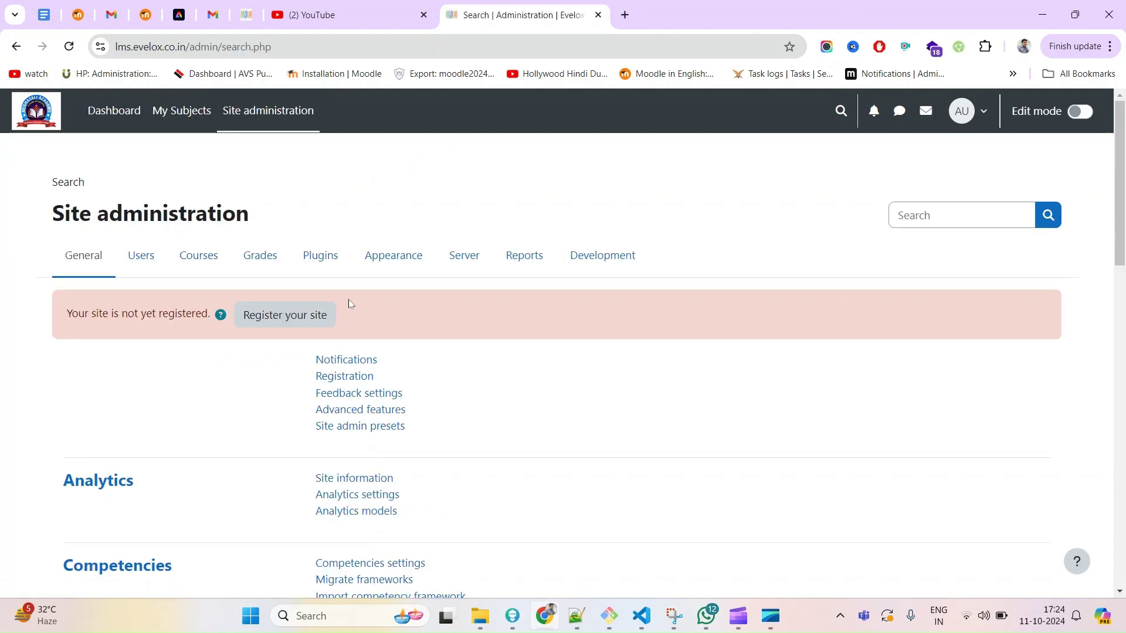
pyautogui.click(191, 265)
pyautogui.click(352, 367)
pyautogui.scroll(-1, 182, 460)
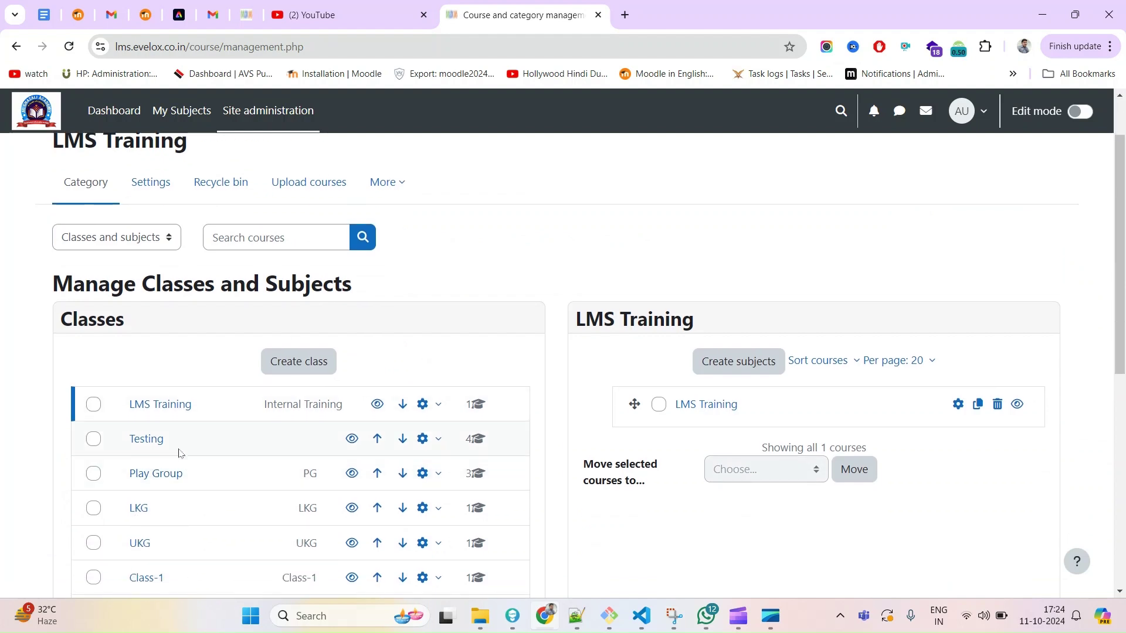
# Select the LMS Training category and view its LMS Training course
pyautogui.moveTo(206, 410); pyautogui.dragTo(130, 407)
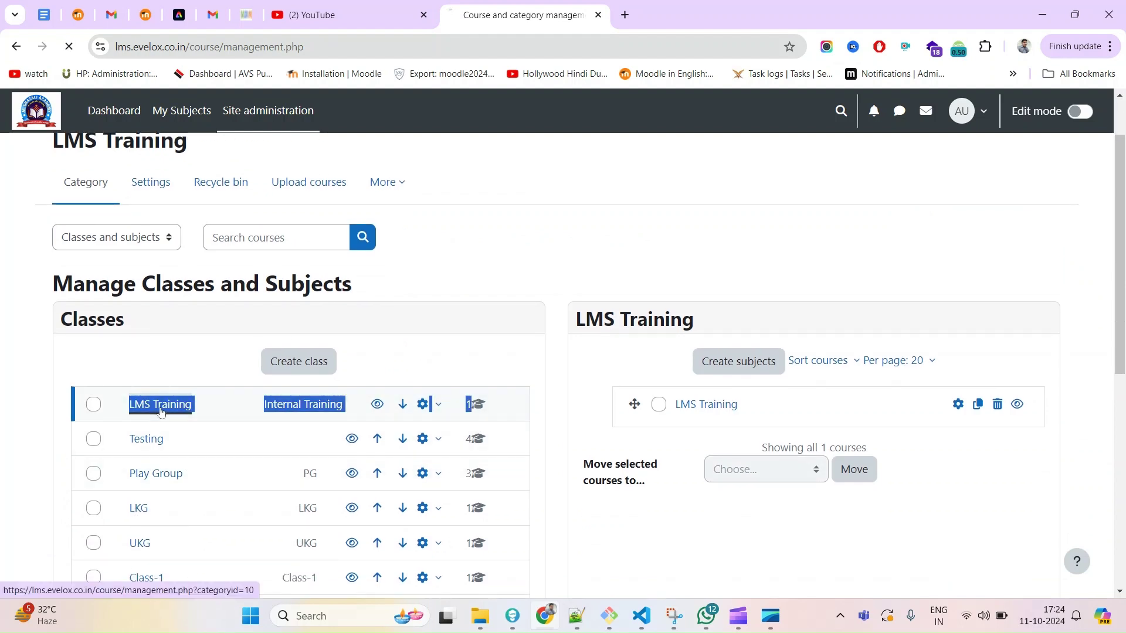
pyautogui.click(161, 406)
pyautogui.scroll(-2, 732, 445)
pyautogui.tripleClick(705, 332)
pyautogui.click(705, 331)
pyautogui.scroll(-10, 616, 397)
pyautogui.click(415, 338)
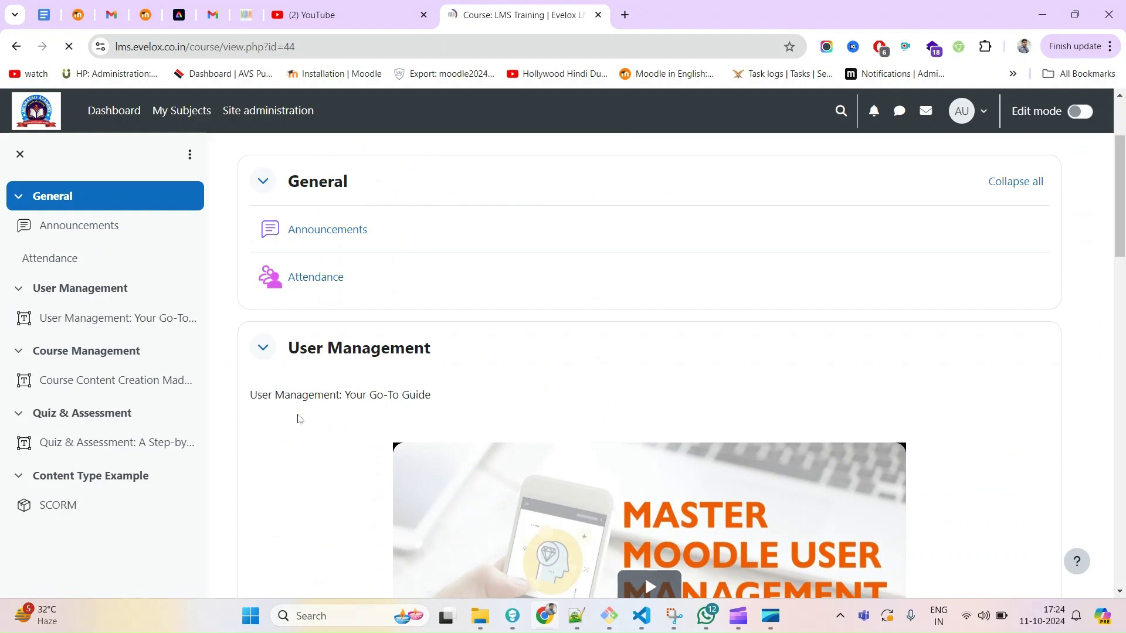
# Examine the LMS Training course's sections, from User Management through Course Management to Quiz & Assessment, as an example of course content
pyautogui.scroll(-3, 375, 414)
pyautogui.scroll(-1, 615, 381)
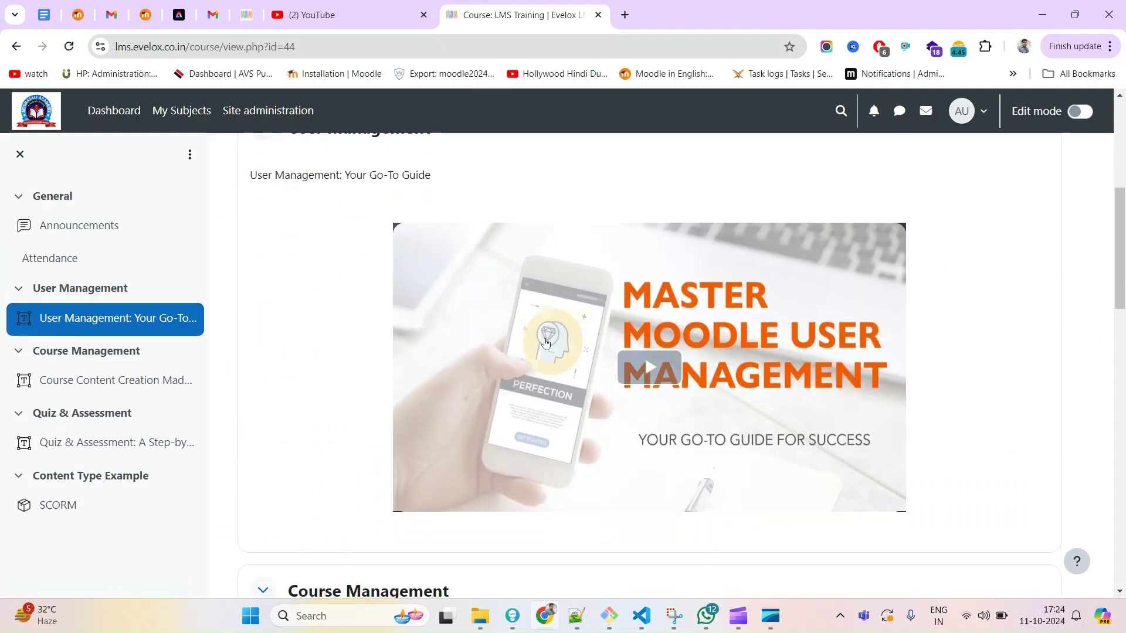
pyautogui.scroll(1, 616, 364)
pyautogui.scroll(-5, 733, 340)
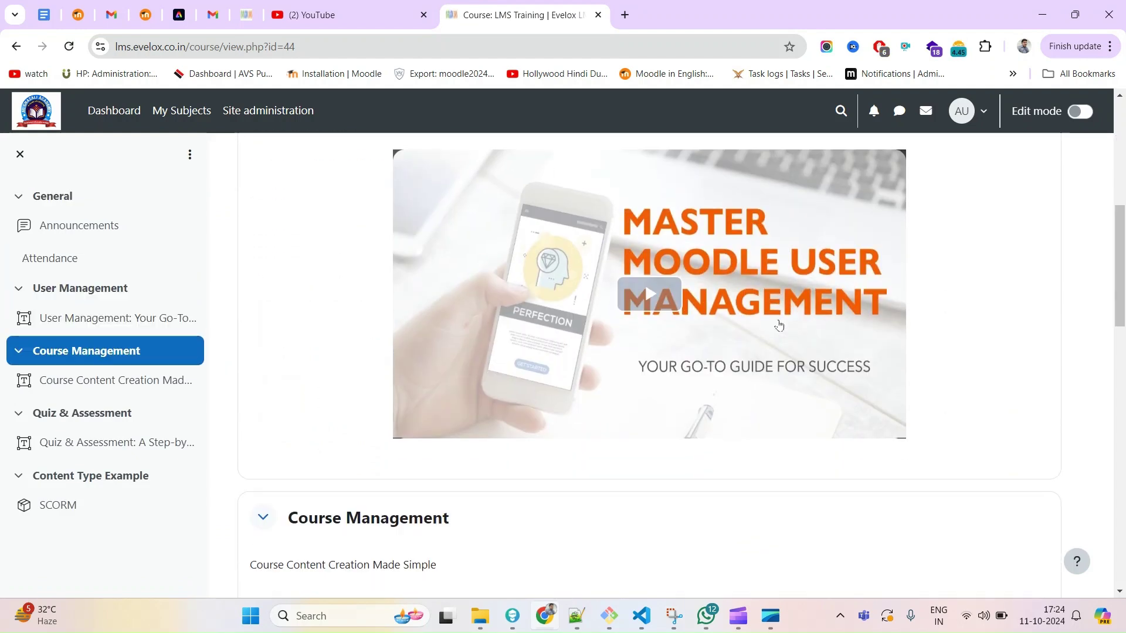
pyautogui.scroll(-3, 609, 246)
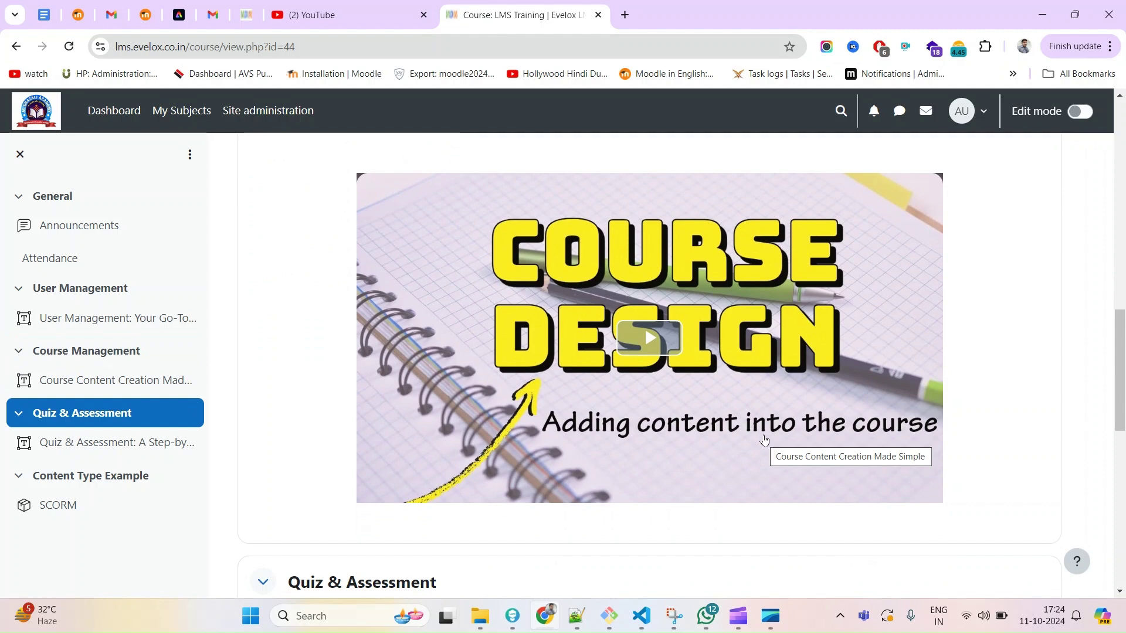
pyautogui.scroll(-1, 765, 440)
pyautogui.scroll(1, 782, 391)
pyautogui.scroll(-3, 774, 391)
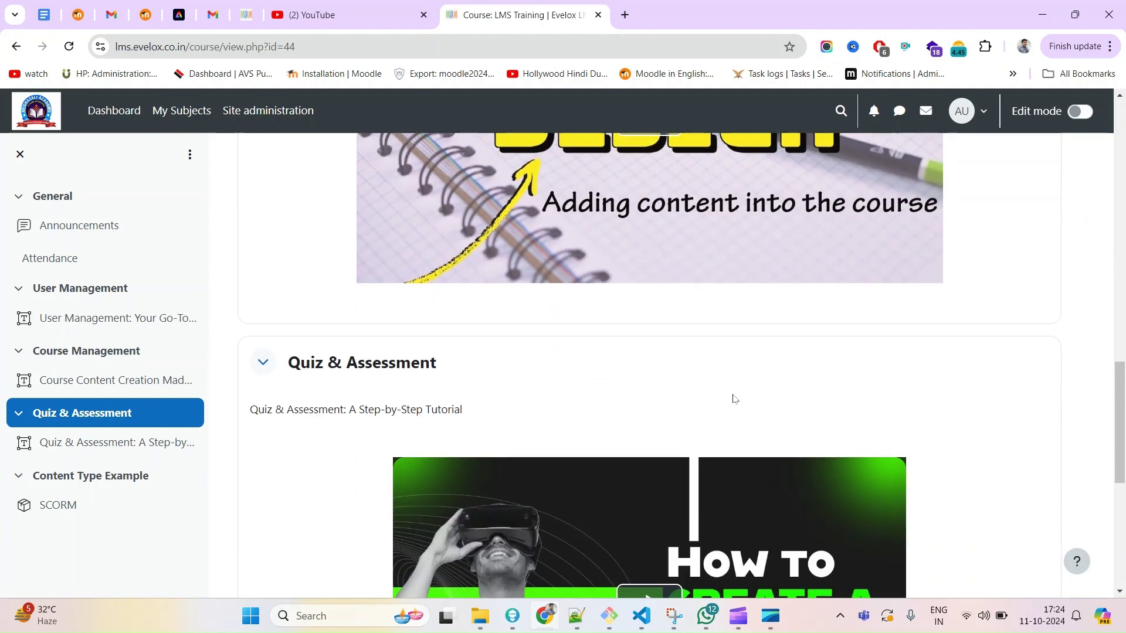
pyautogui.scroll(-2, 384, 381)
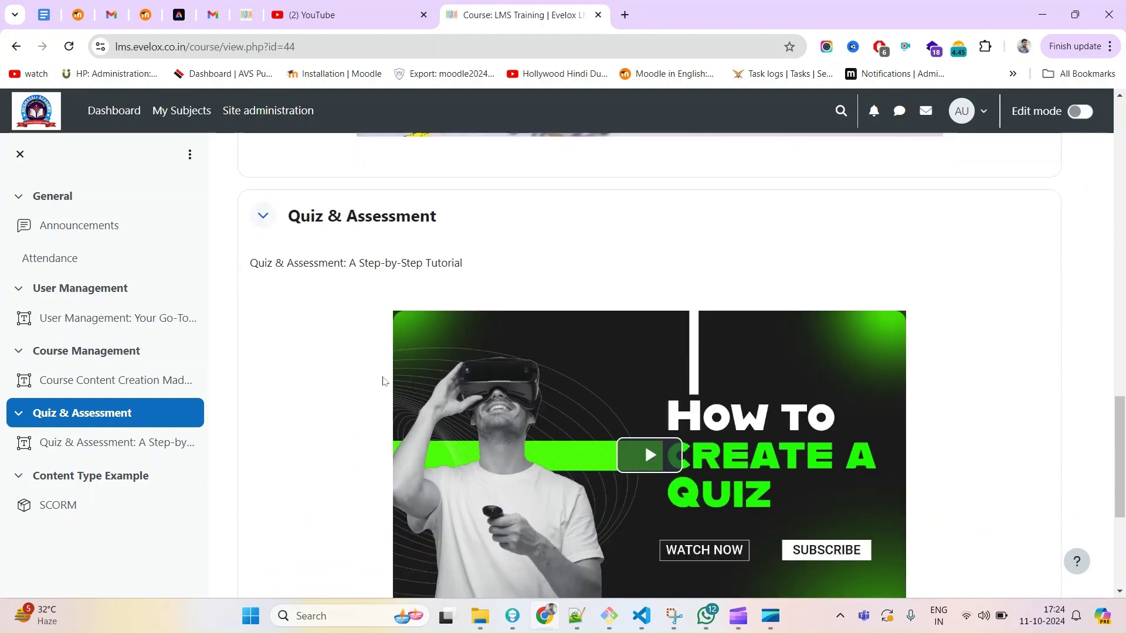
pyautogui.scroll(-3, 698, 449)
pyautogui.scroll(18, 702, 447)
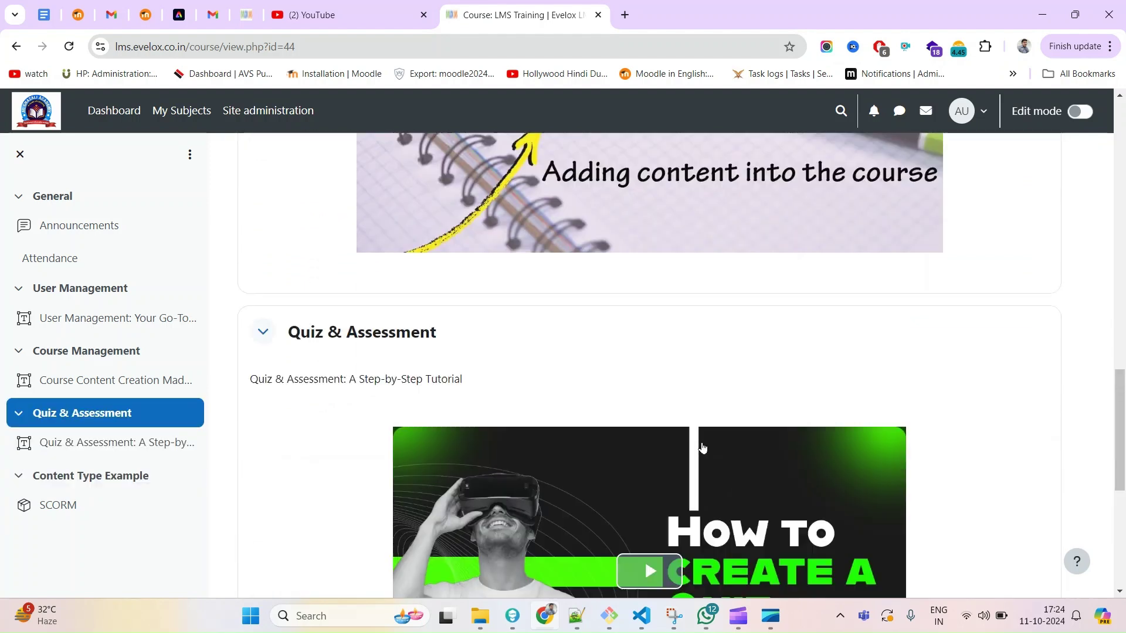
pyautogui.scroll(1, 204, 169)
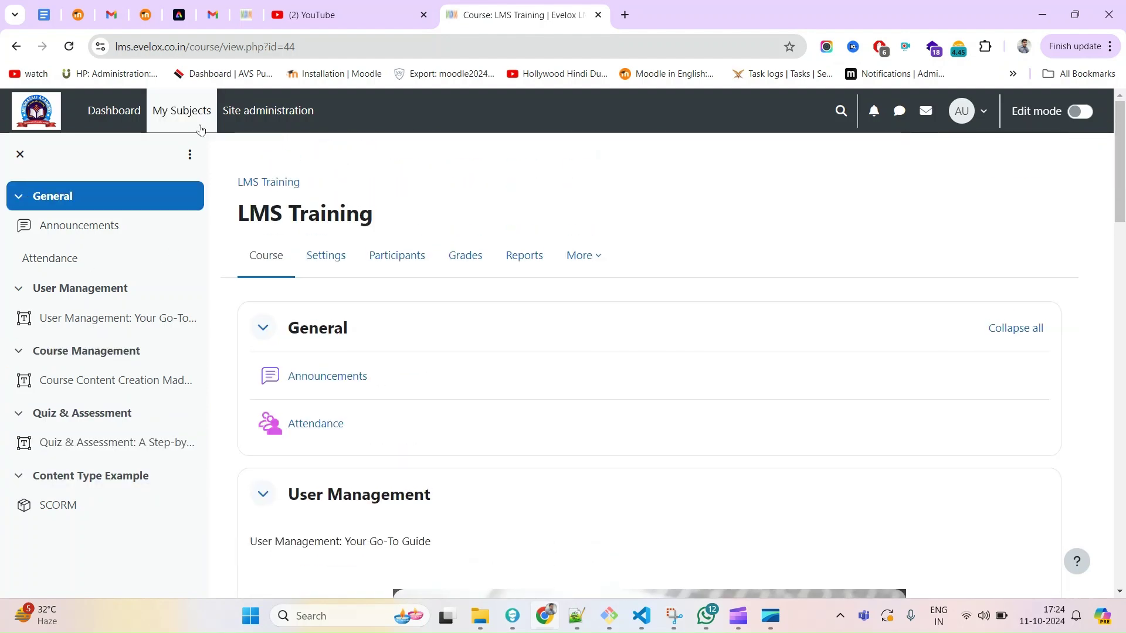
# Return to Manage classes and subjects in the Courses administration and open the Class 10 - section B category
pyautogui.click(241, 114)
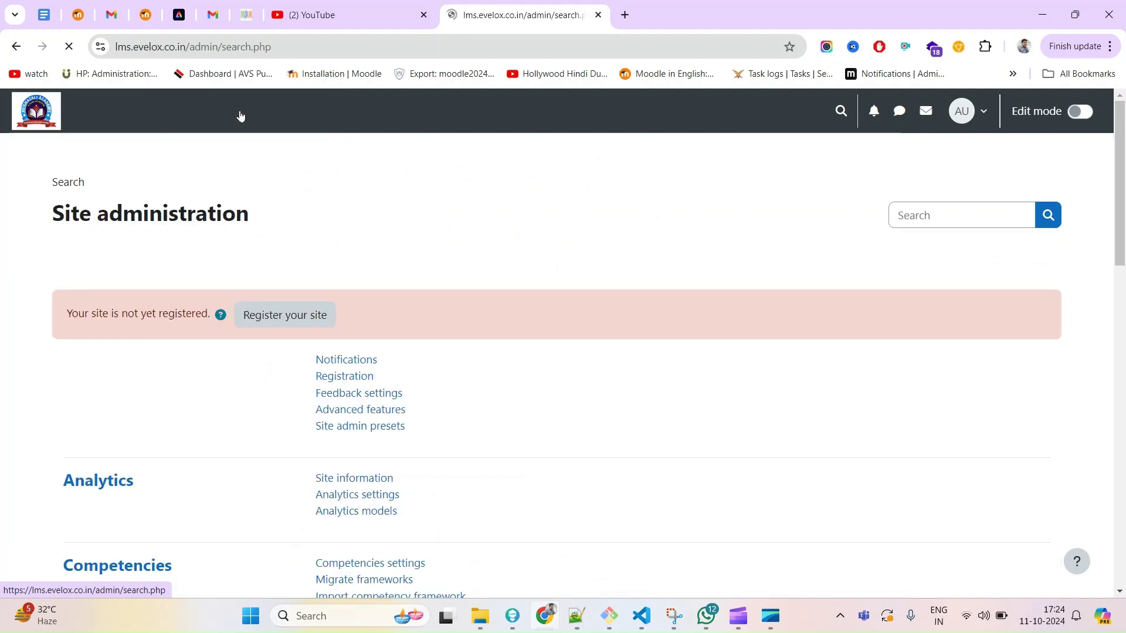
pyautogui.click(197, 255)
pyautogui.click(354, 358)
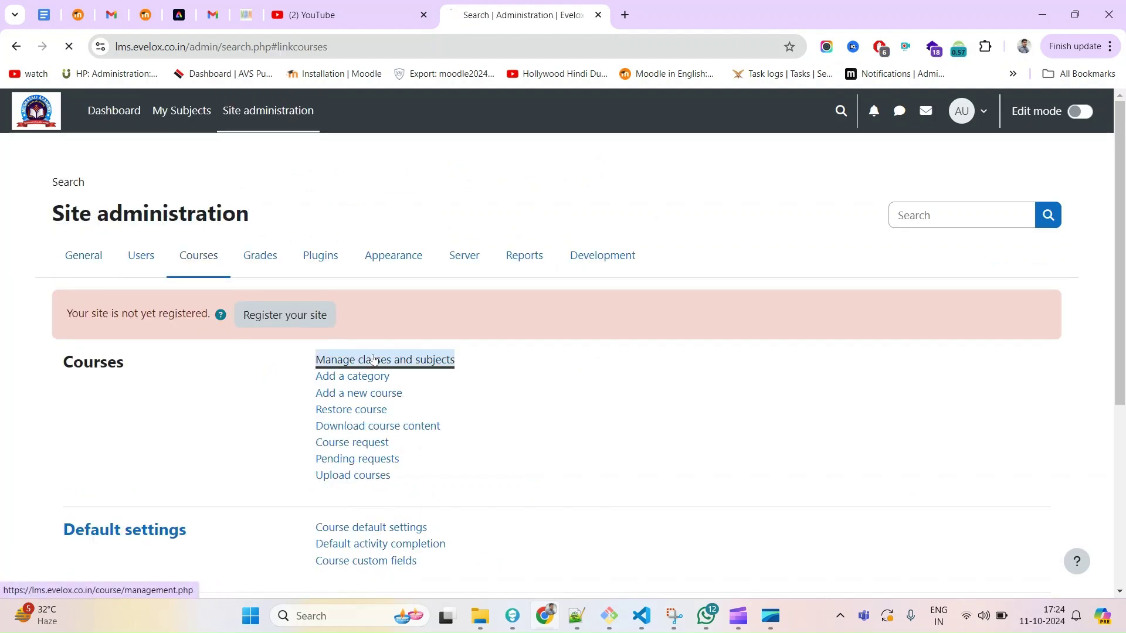
pyautogui.scroll(-6, 259, 362)
pyautogui.scroll(3, 216, 387)
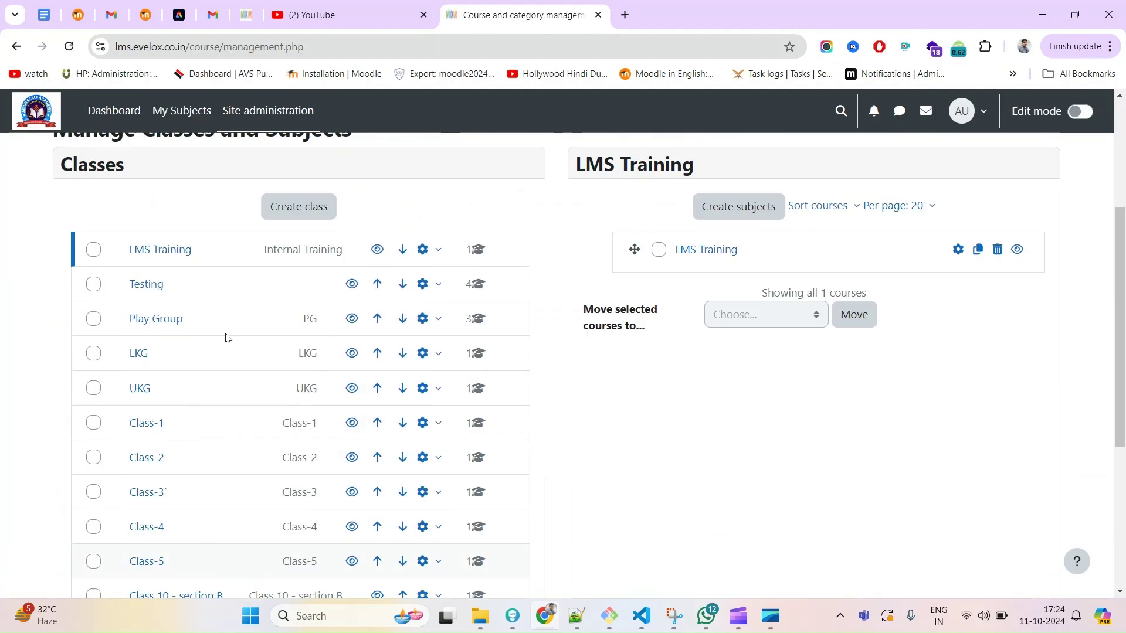
pyautogui.scroll(-2, 211, 191)
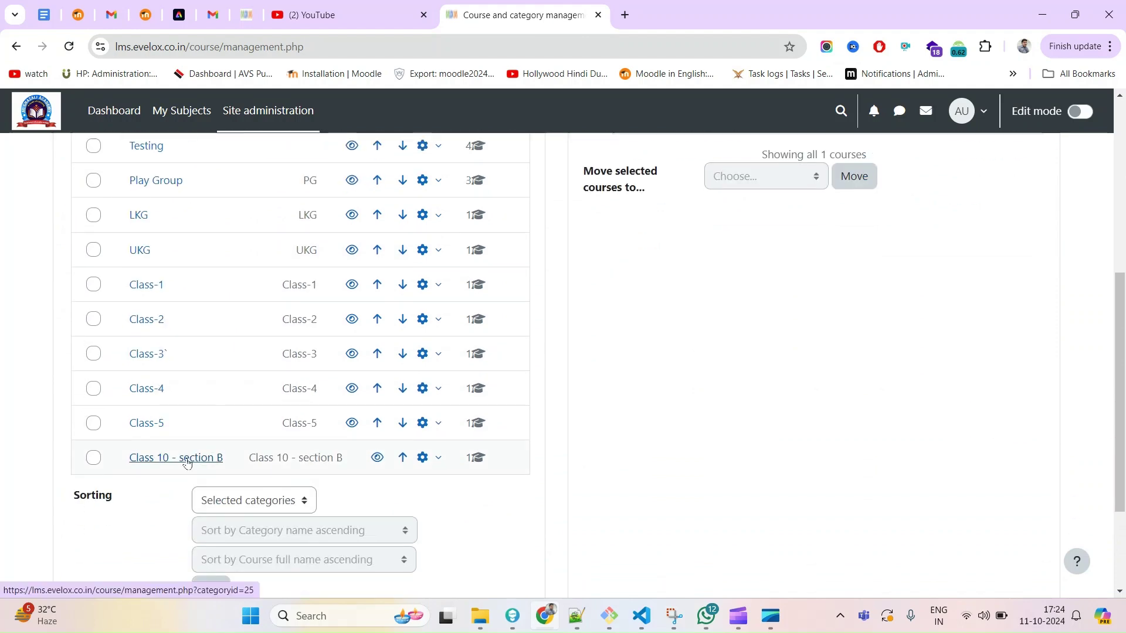
pyautogui.click(186, 462)
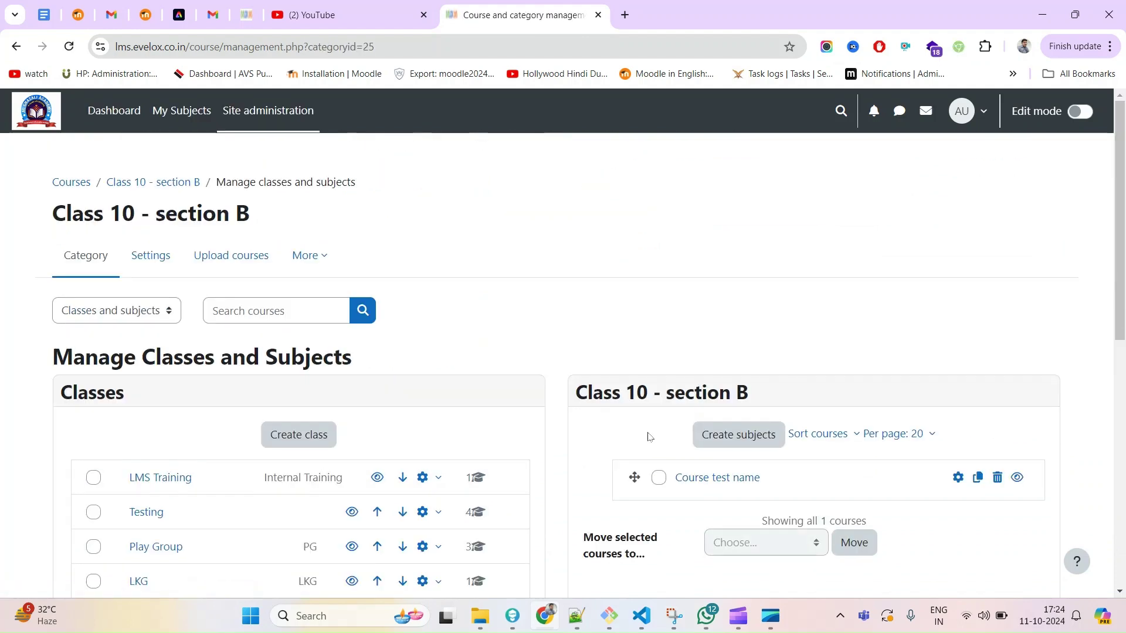
# Open the settings of Course test name, set its full name to "Class 10 English" and copy that name
pyautogui.scroll(-1, 723, 385)
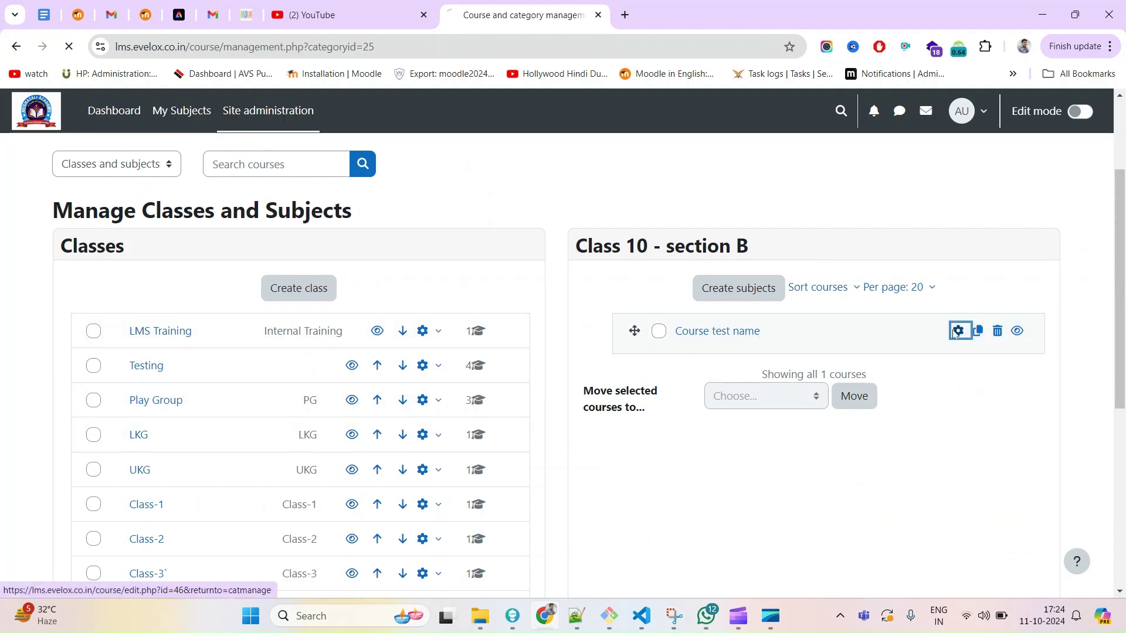
pyautogui.tripleClick(458, 396)
pyautogui.write('Class 10 English')
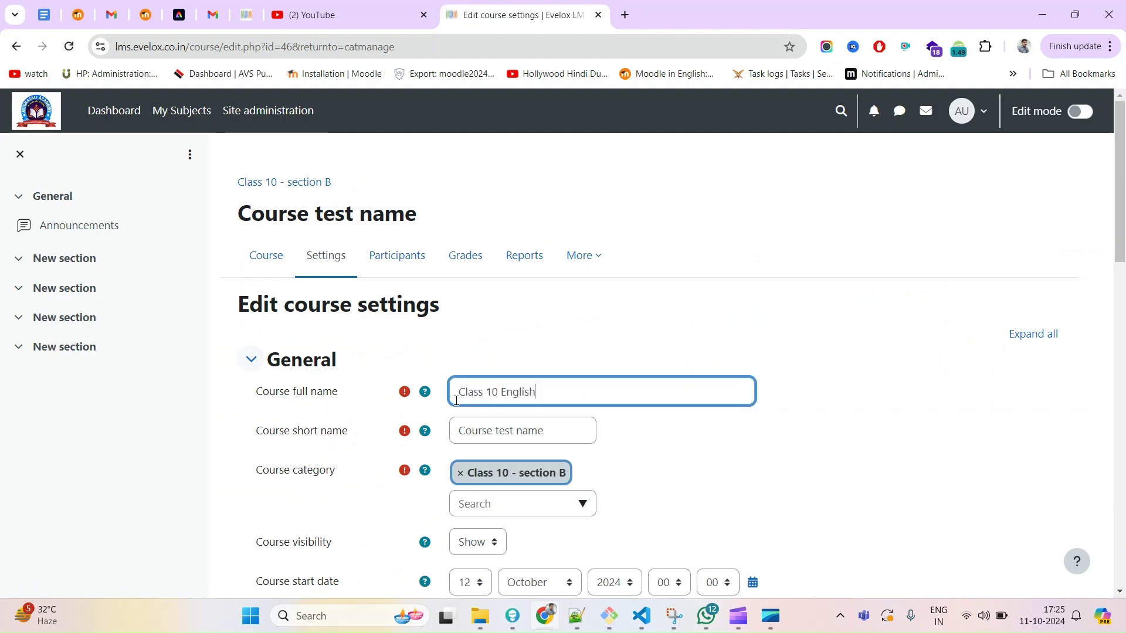
pyautogui.hotkey('ctrl', 'a')
pyautogui.hotkey('ctrl', 'c')
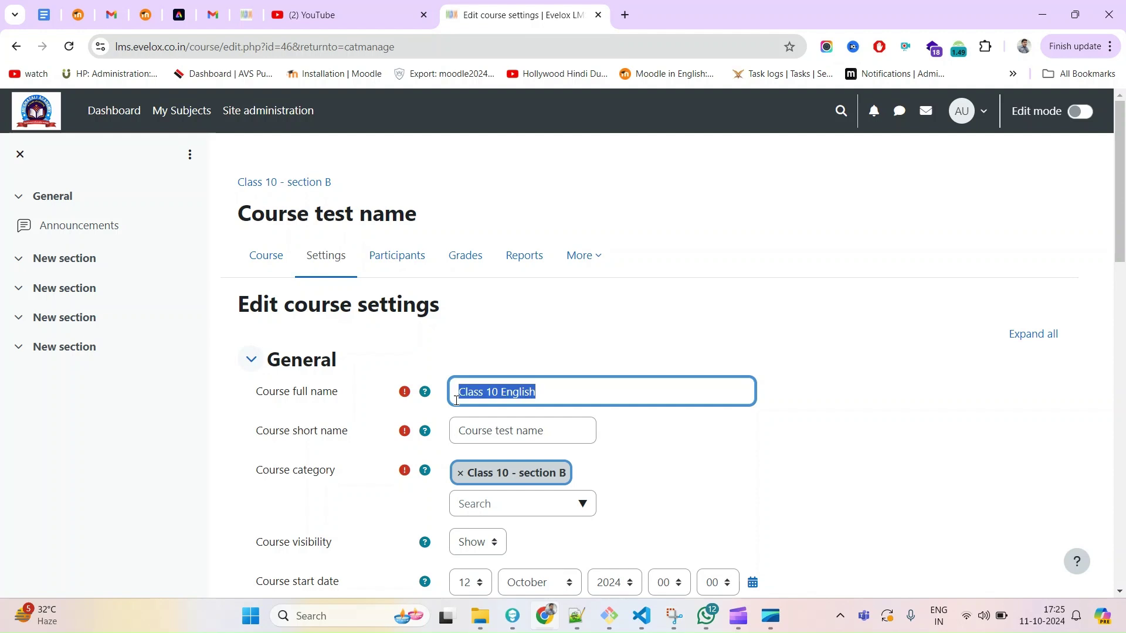
# Set the course short name to "Class 10 English - sec - b", then save and display the course
pyautogui.click(503, 437)
pyautogui.hotkey('ctrl', 'a')
pyautogui.hotkey('ctrl', 'v')
pyautogui.hotkey('ctrl', 'a')
pyautogui.write('-')
pyautogui.hotkey('ctrl', 'v')
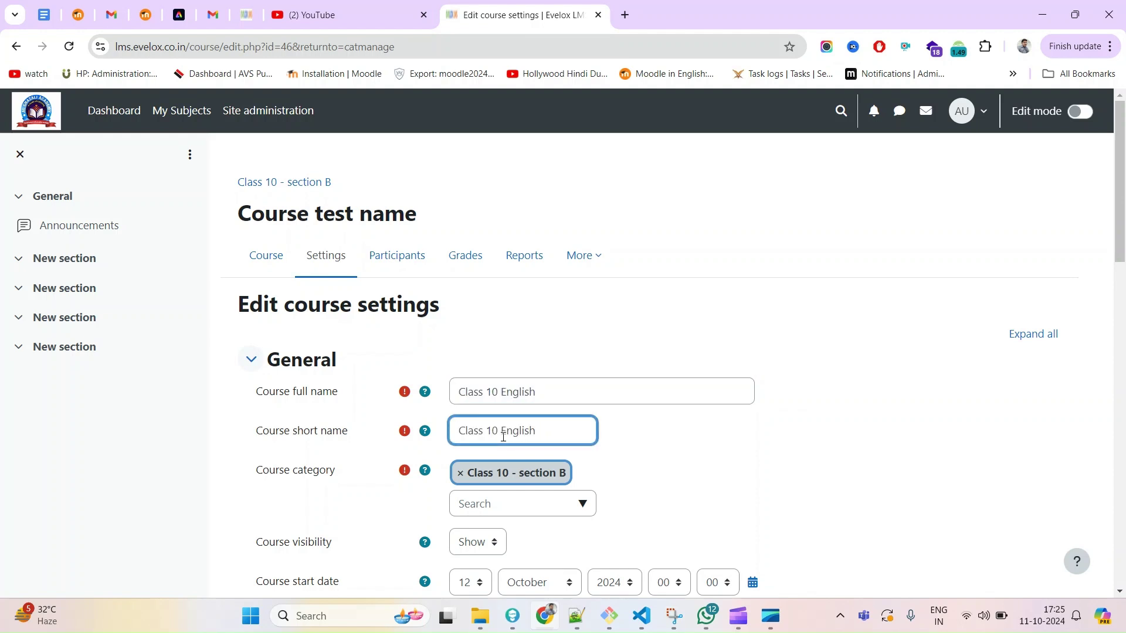
pyautogui.write('- sec - b')
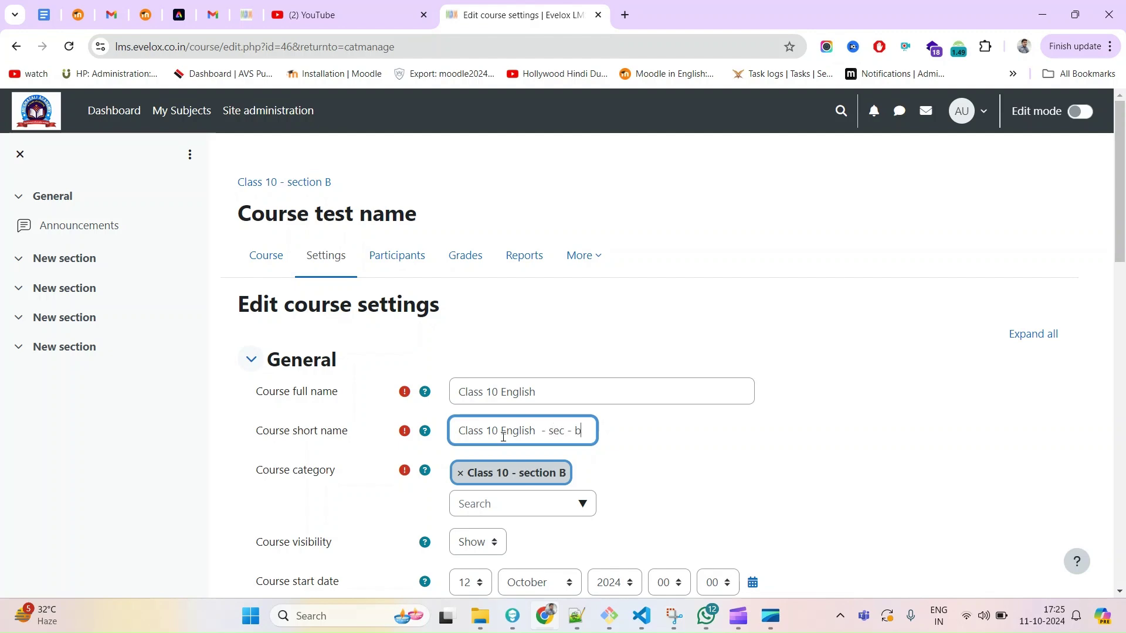
pyautogui.scroll(-15, 503, 436)
pyautogui.click(592, 492)
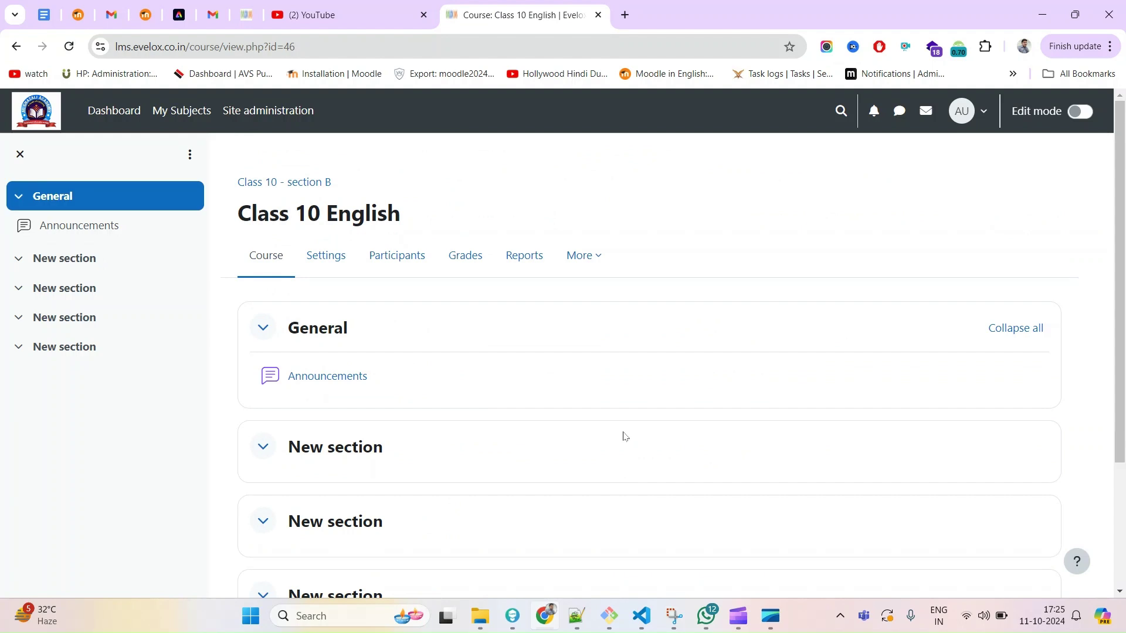
# Open the Class 10 English participants page and start a new enrolment
pyautogui.scroll(-2, 560, 437)
pyautogui.scroll(2, 521, 469)
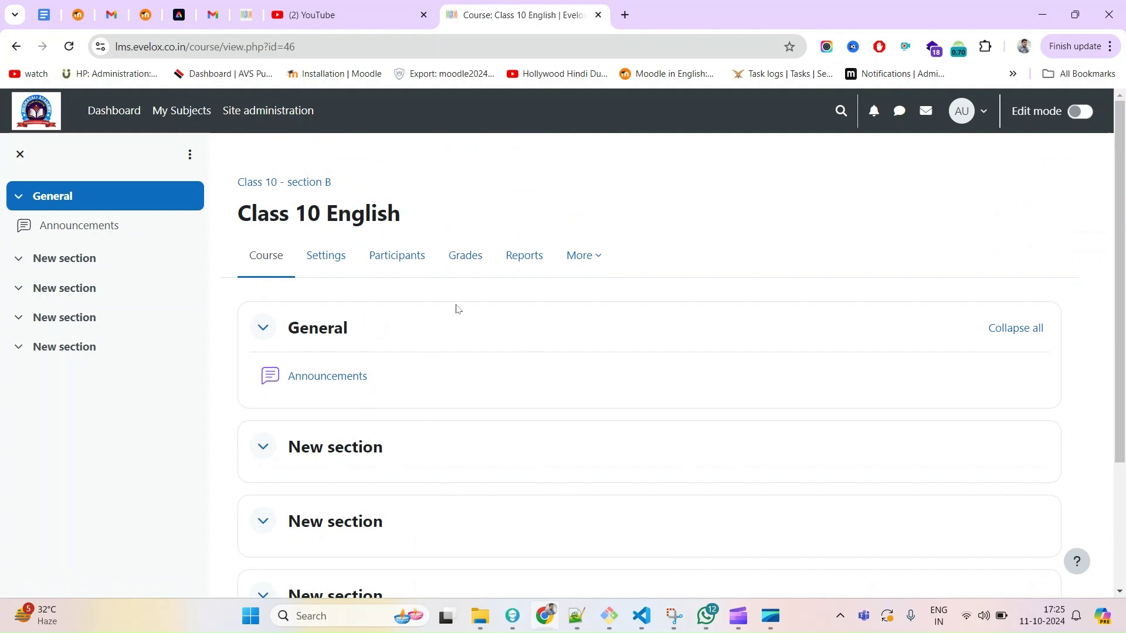
pyautogui.click(402, 263)
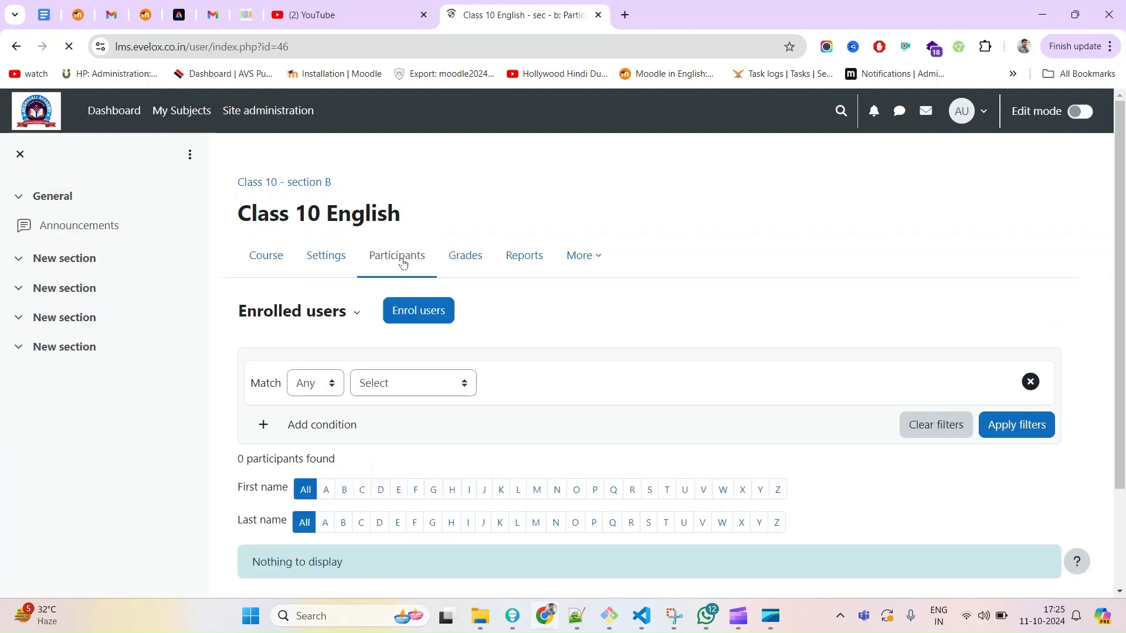
pyautogui.scroll(-1, 425, 273)
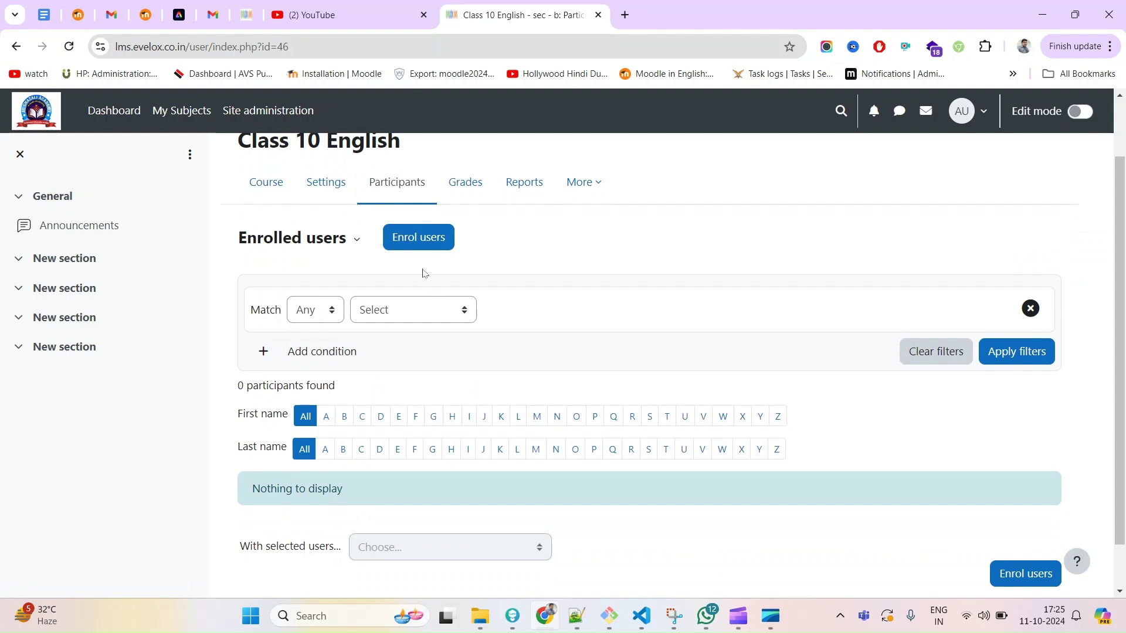
pyautogui.click(418, 237)
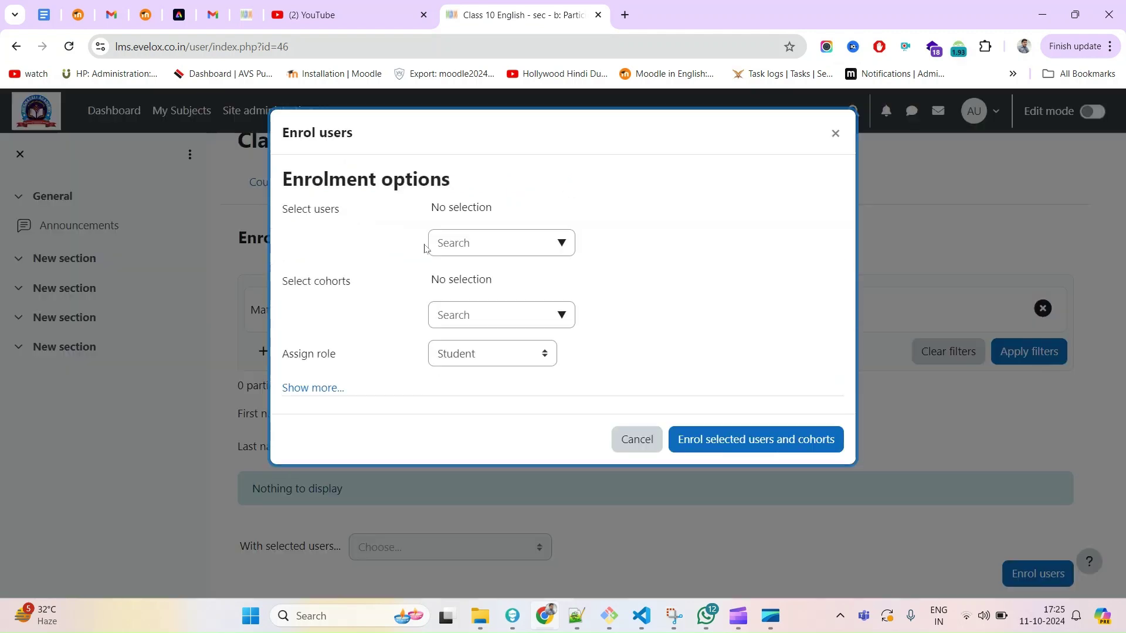
# Try selecting two individual users matching "ab" for enrolment, then remove both and clear the user search
pyautogui.click(503, 249)
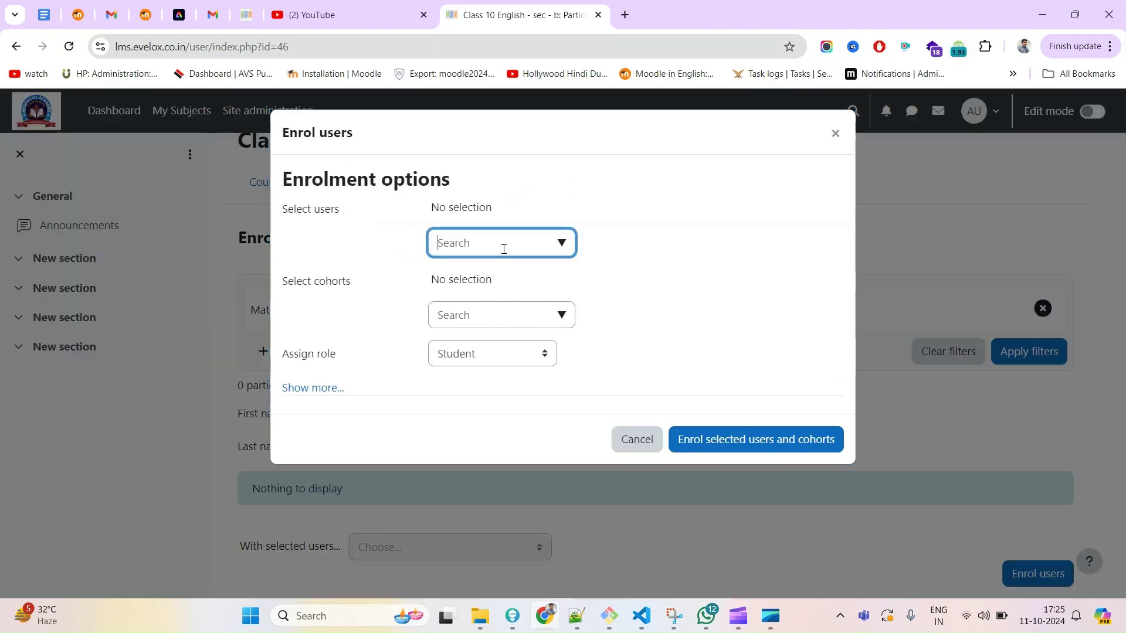
pyautogui.write('ab')
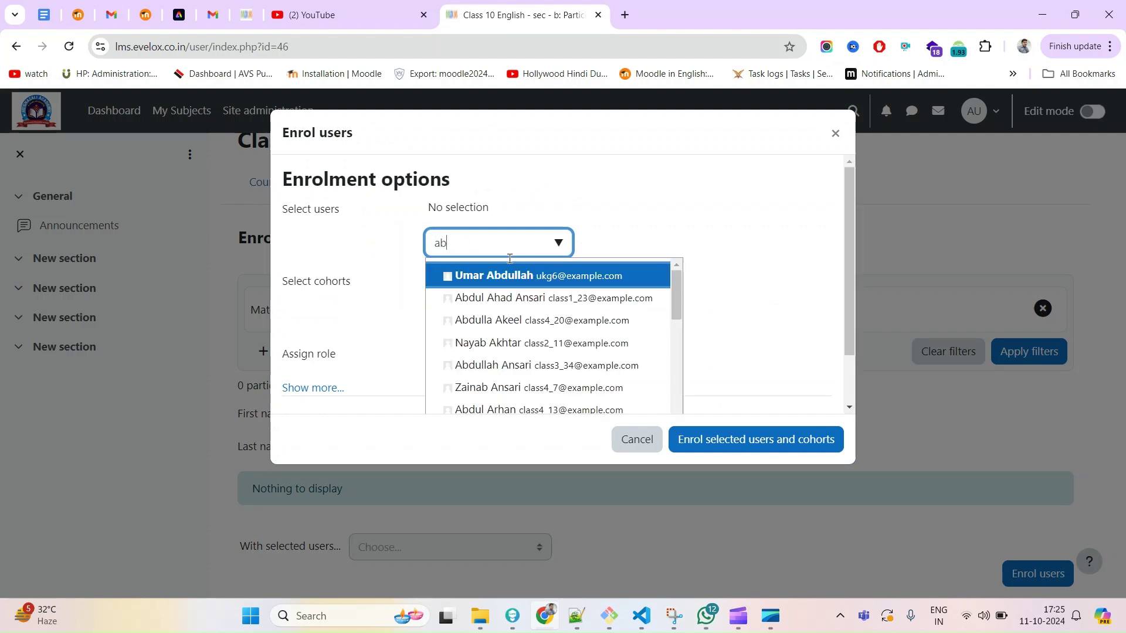
pyautogui.click(509, 282)
pyautogui.click(498, 299)
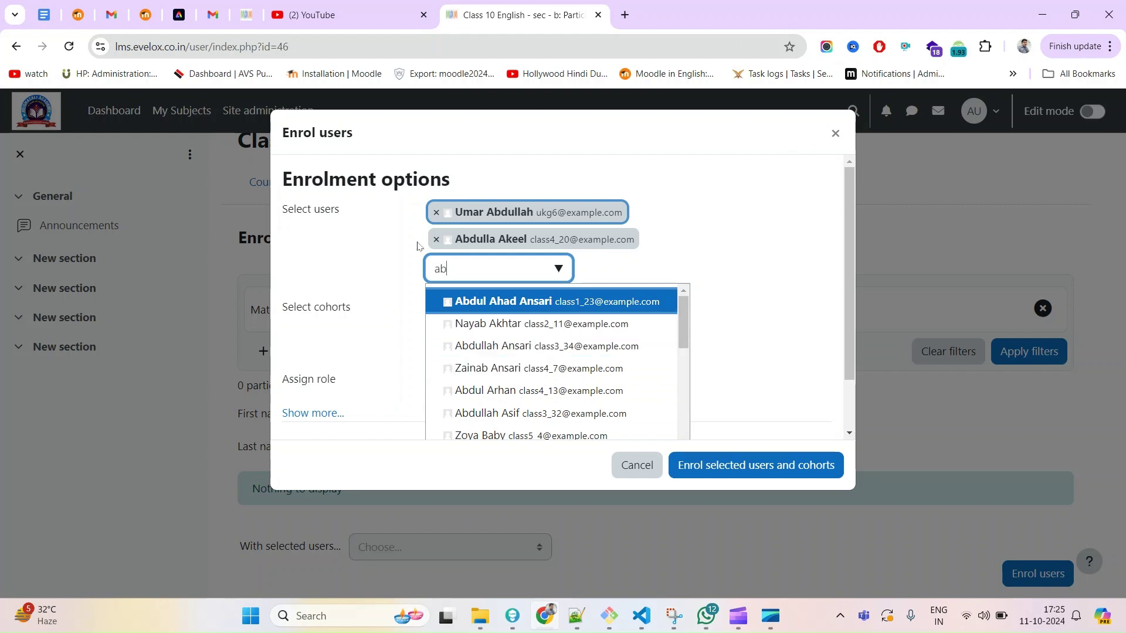
pyautogui.click(436, 214)
pyautogui.click(435, 213)
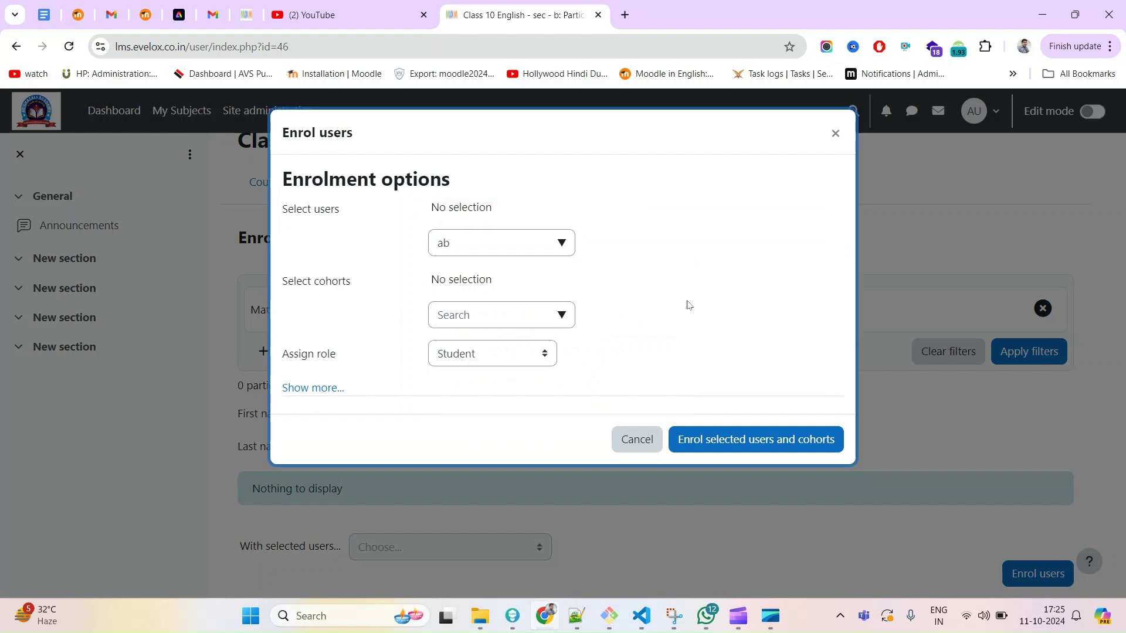
pyautogui.doubleClick(500, 247)
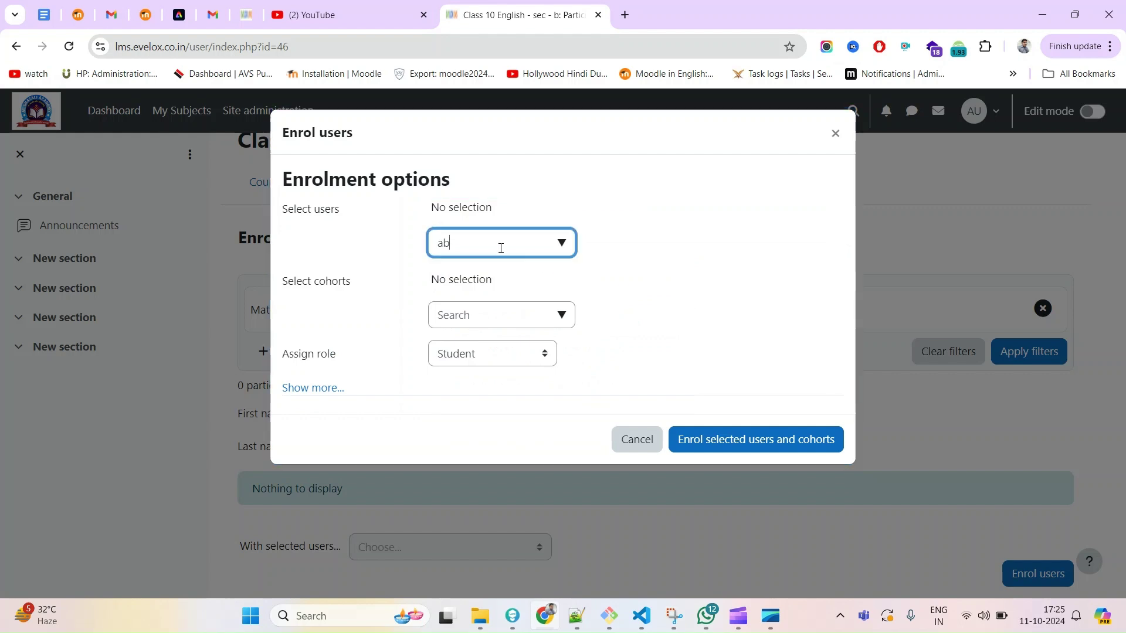
pyautogui.press('BackSpace')
pyautogui.click(680, 250)
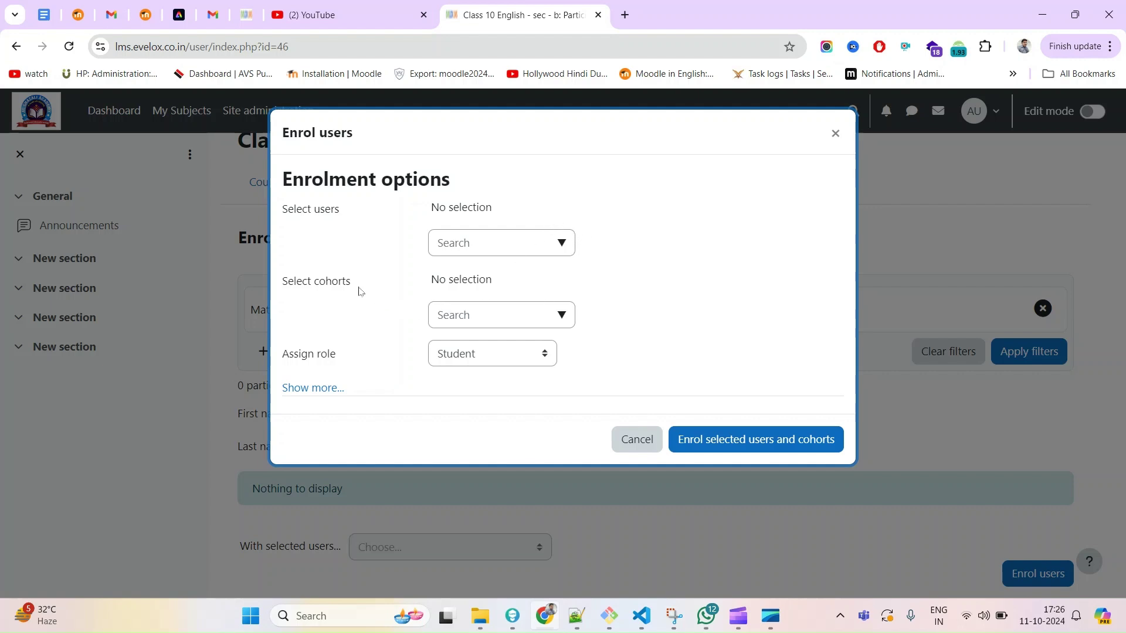
# Enrol the Class - 10th B cohort in Class 10 English as Student and review the enrolled users
pyautogui.tripleClick(323, 287)
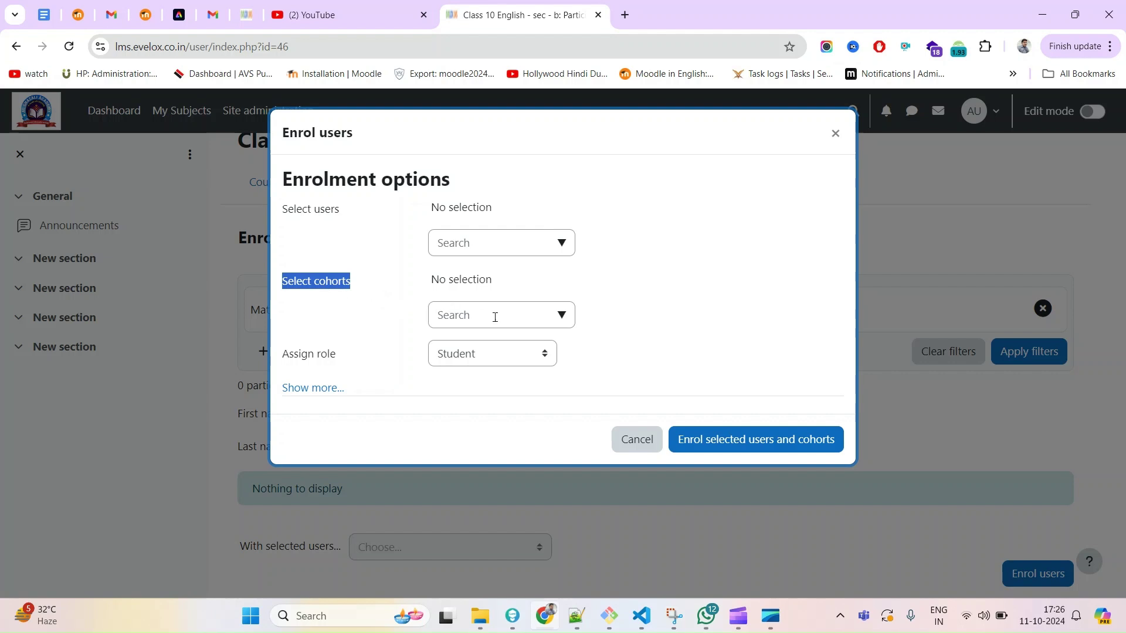
pyautogui.click(564, 317)
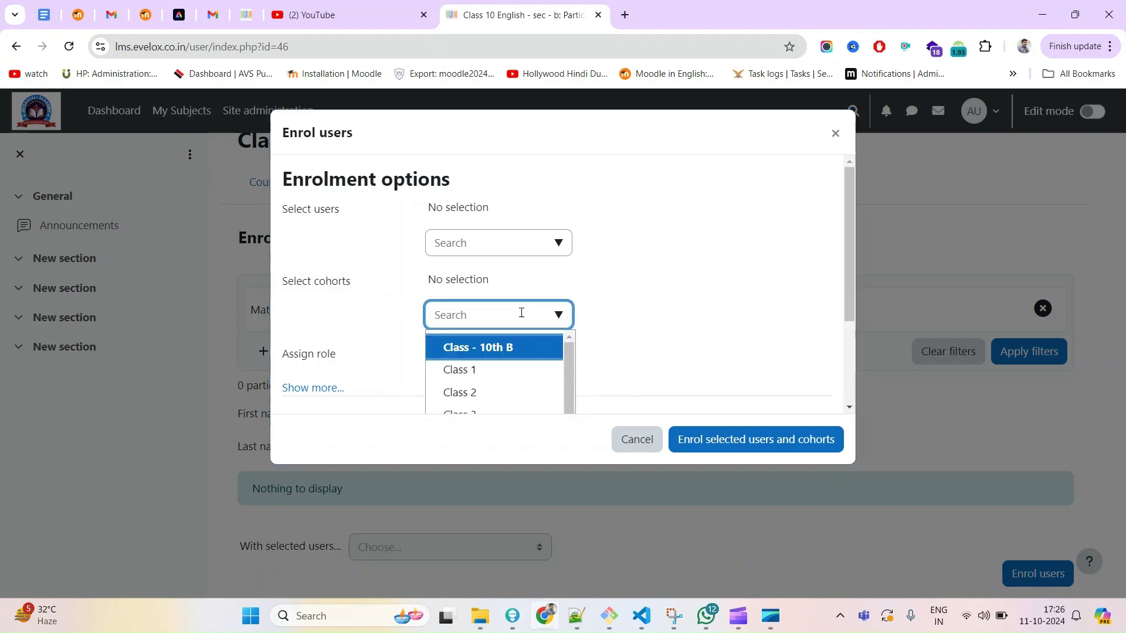
pyautogui.click(505, 349)
pyautogui.click(650, 298)
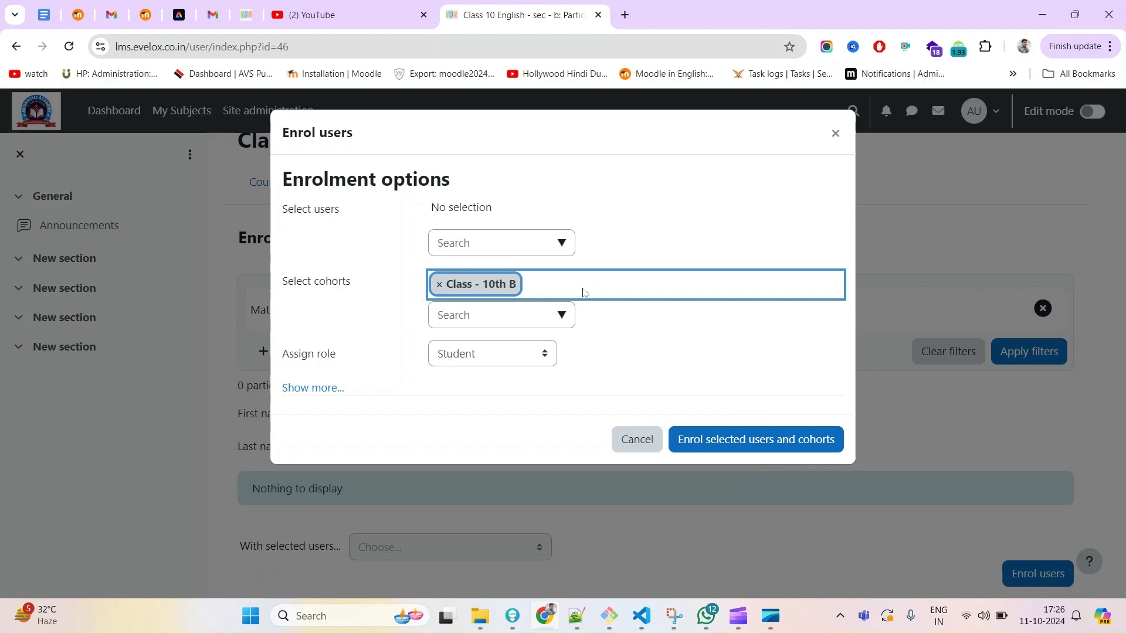
pyautogui.click(725, 442)
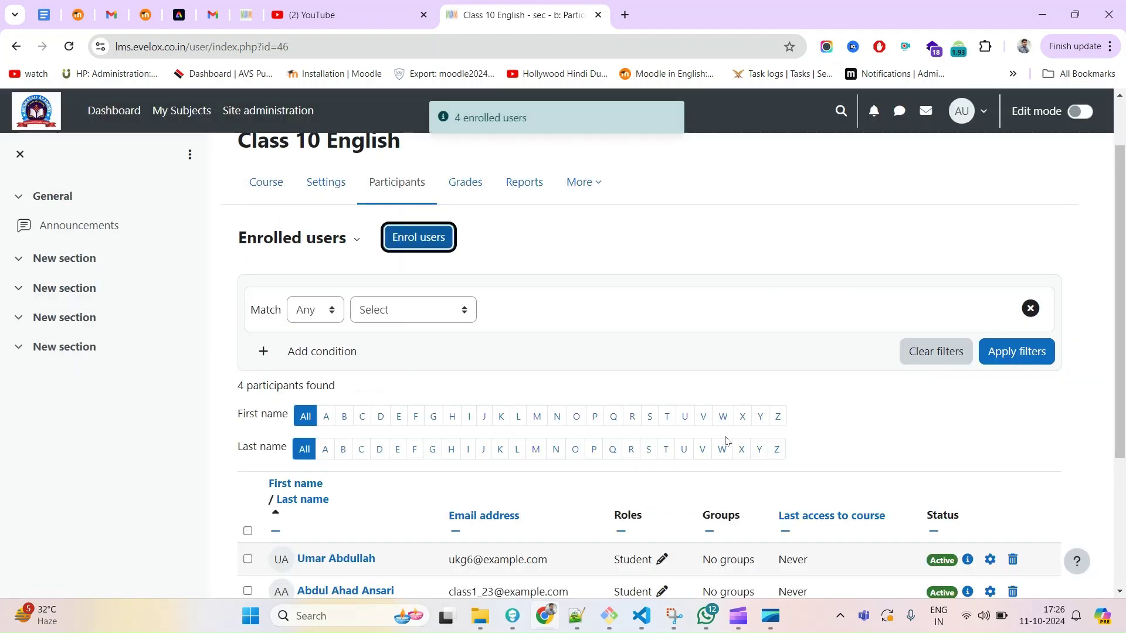
pyautogui.scroll(-3, 725, 441)
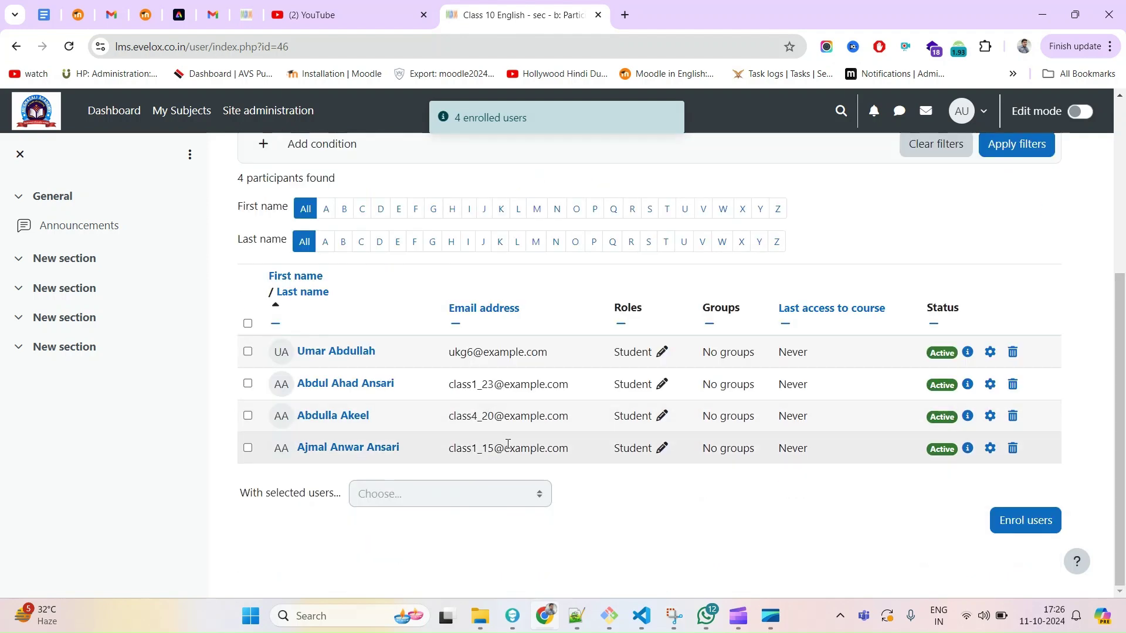
pyautogui.moveTo(583, 466); pyautogui.dragTo(461, 352)
pyautogui.scroll(3, 461, 352)
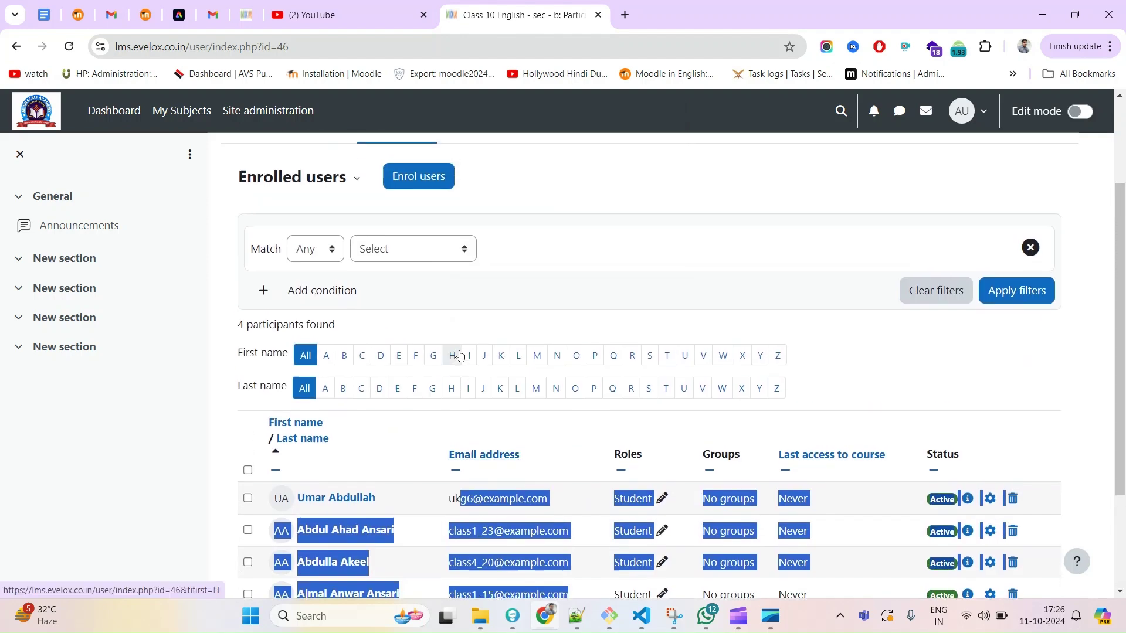
pyautogui.scroll(2, 174, 307)
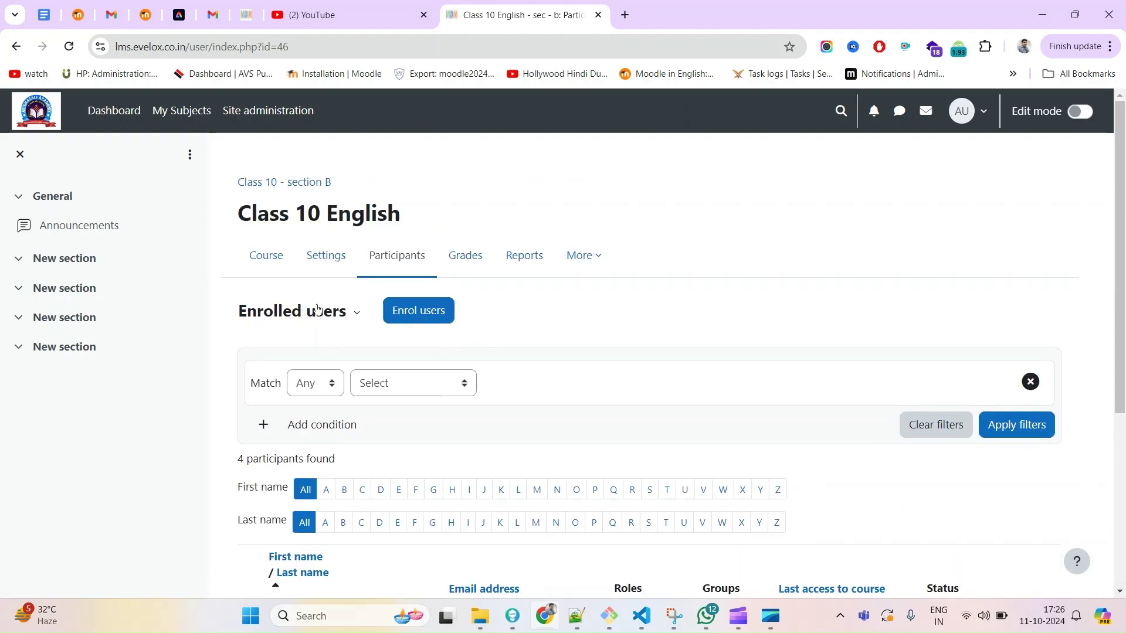
# Open the system cohorts list from Site administration in a separate browser tab and check the Class - 10th B cohort's size
pyautogui.middleClick(224, 122)
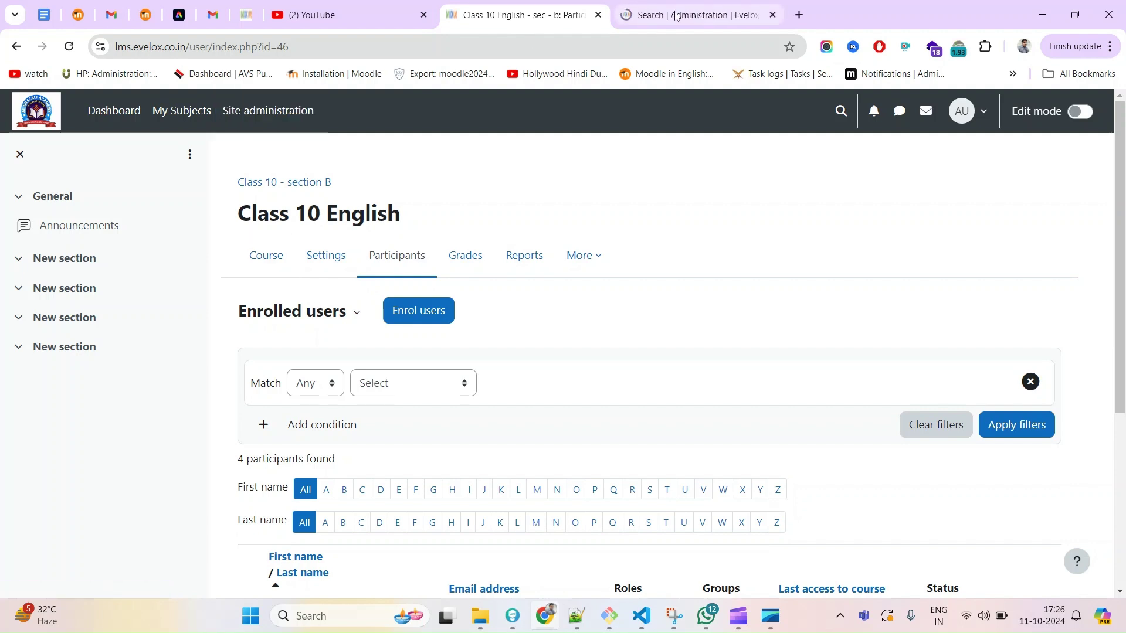
pyautogui.hotkey('ctrl', 'Tab')
pyautogui.click(145, 259)
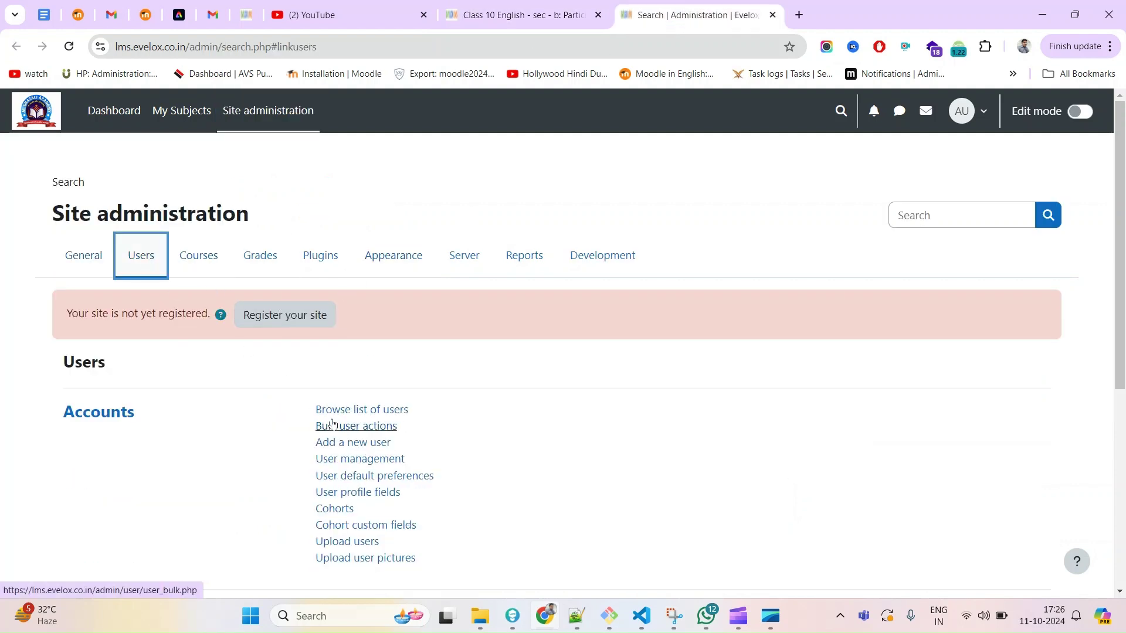
pyautogui.click(334, 508)
pyautogui.scroll(-3, 563, 418)
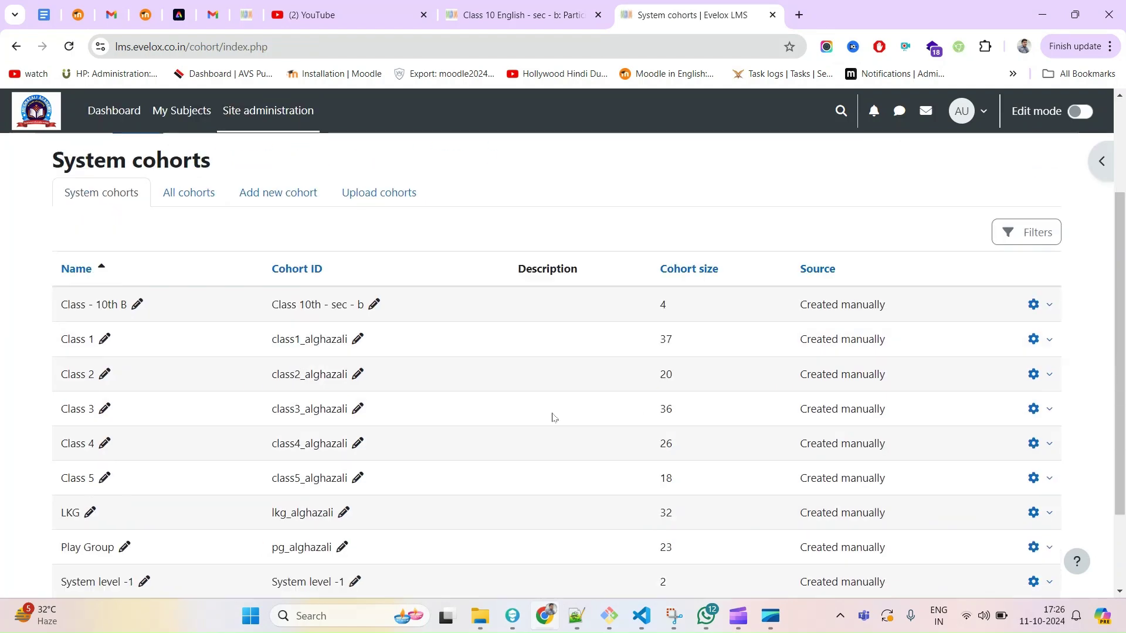
pyautogui.moveTo(59, 303); pyautogui.dragTo(630, 297)
pyautogui.moveTo(698, 304); pyautogui.dragTo(657, 304)
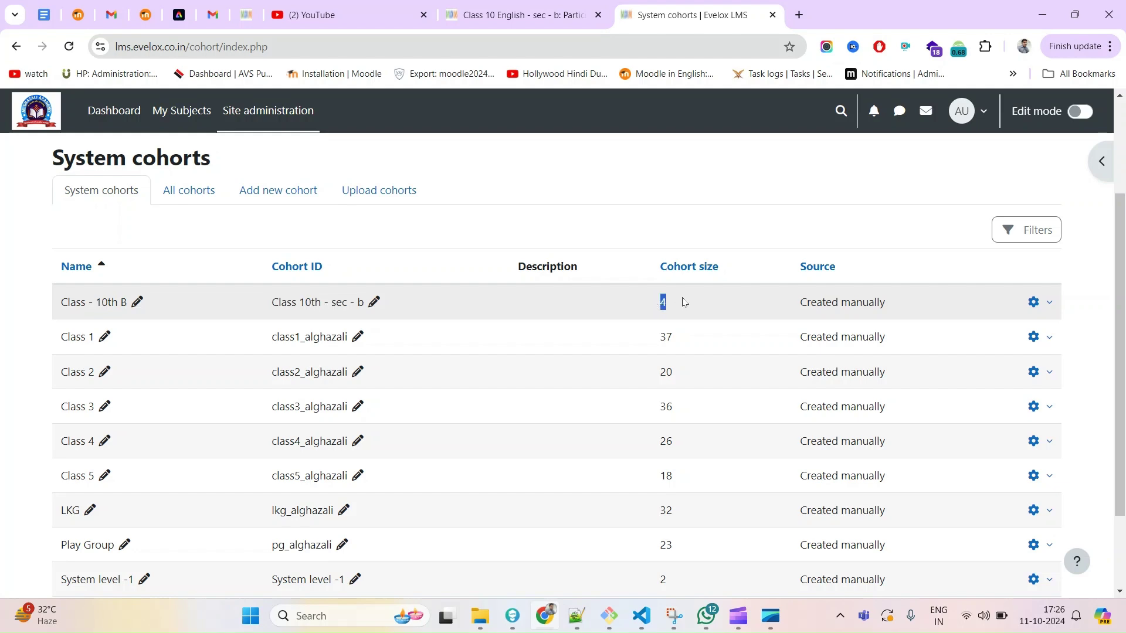
# Return to the Class 10 English participants and try enrolling the Class - 10th B cohort a second time with the Student role
pyautogui.click(521, 16)
pyautogui.scroll(-3, 469, 432)
pyautogui.click(377, 189)
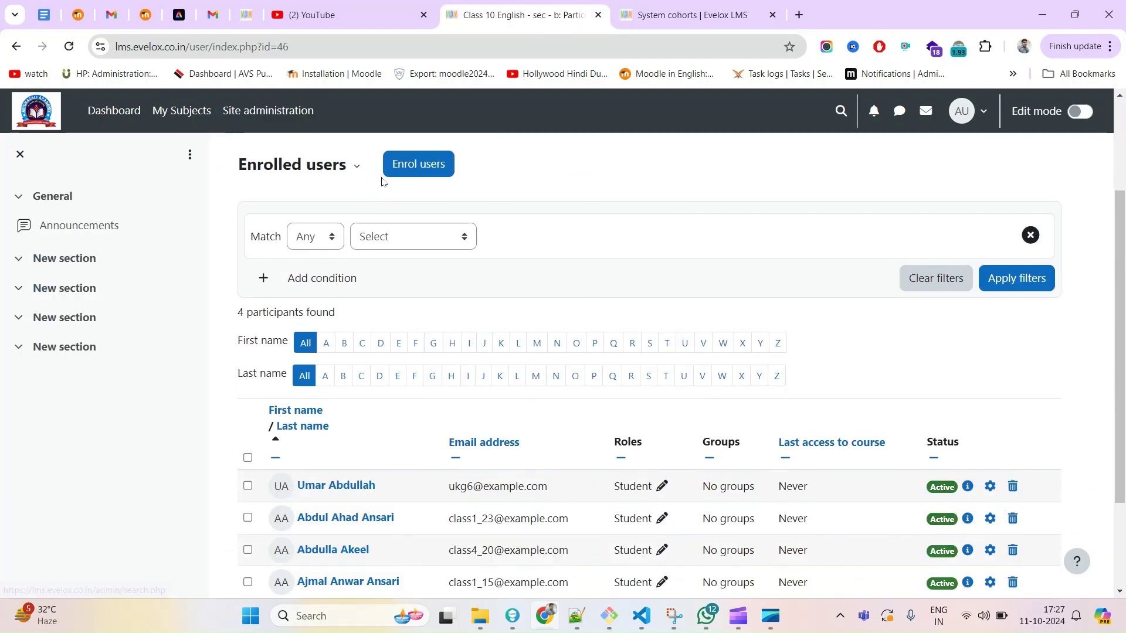
pyautogui.click(411, 166)
pyautogui.click(521, 354)
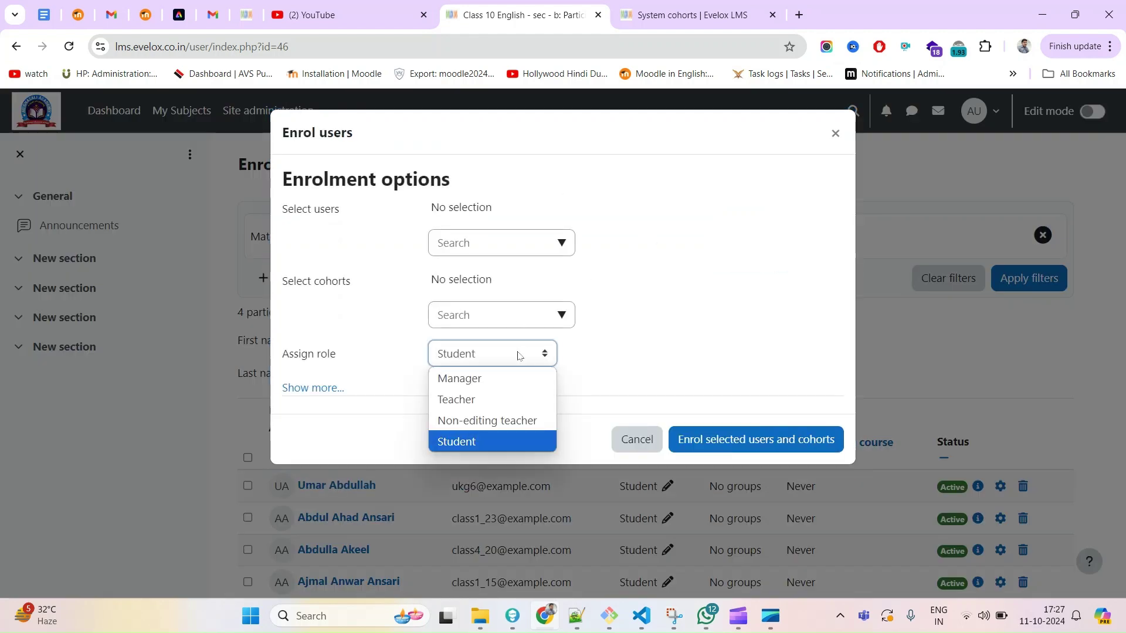
pyautogui.click(568, 316)
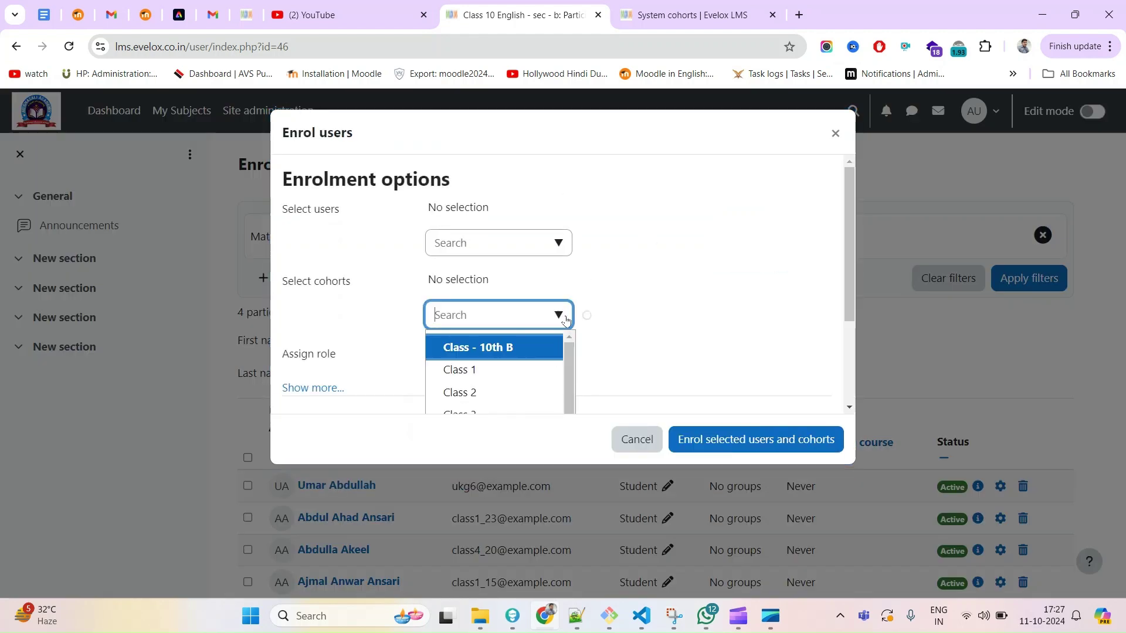
pyautogui.click(516, 352)
pyautogui.click(412, 340)
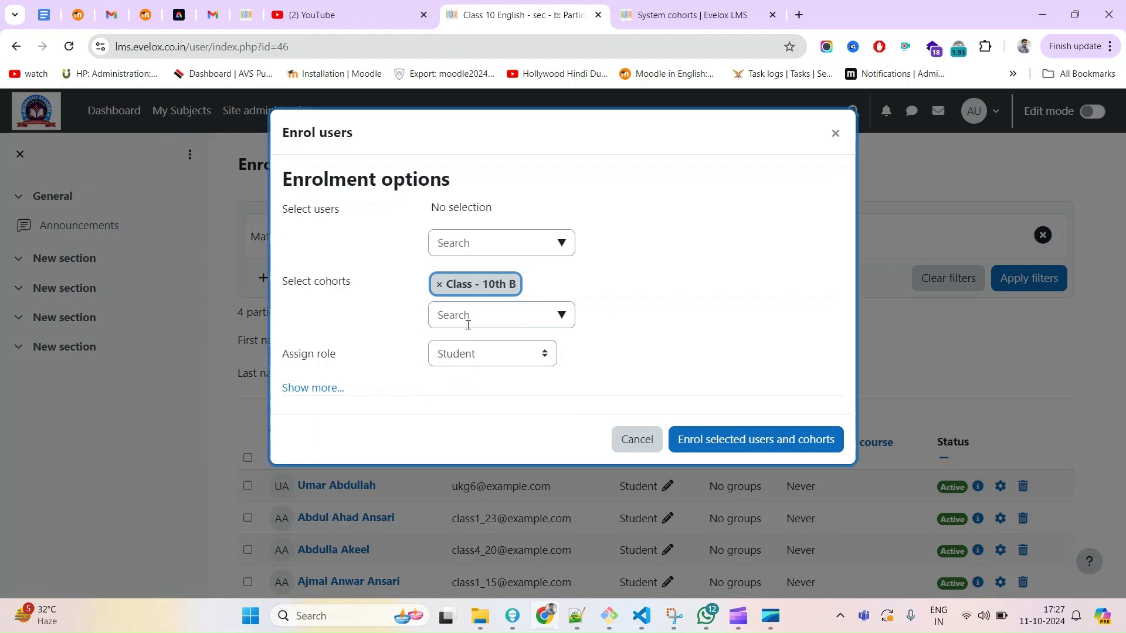
pyautogui.click(492, 355)
pyautogui.click(516, 354)
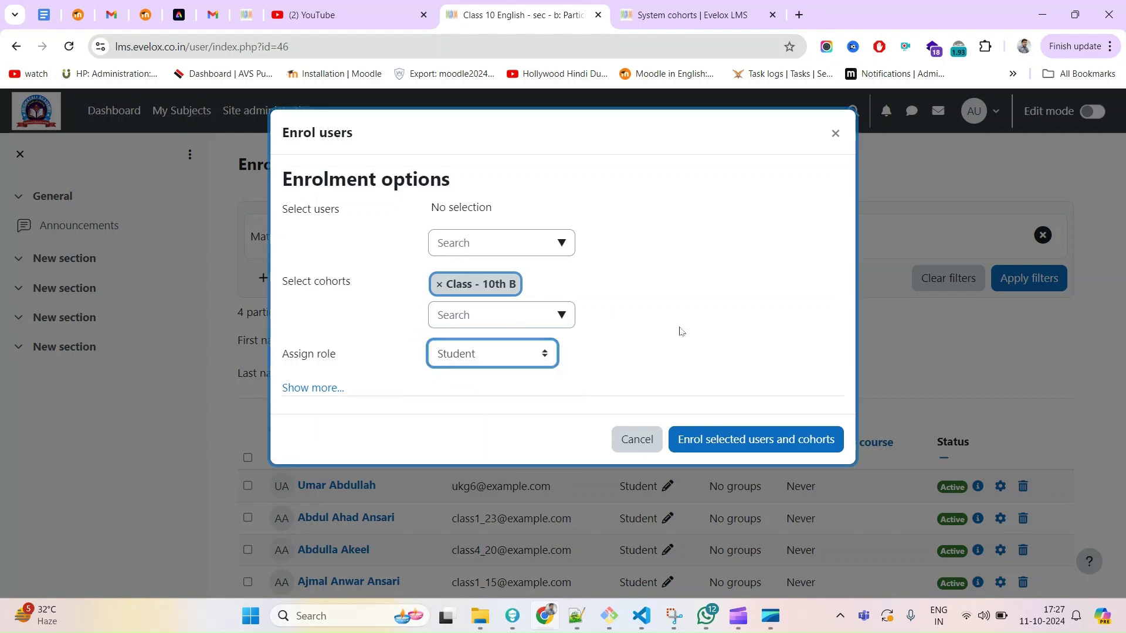
pyautogui.click(729, 437)
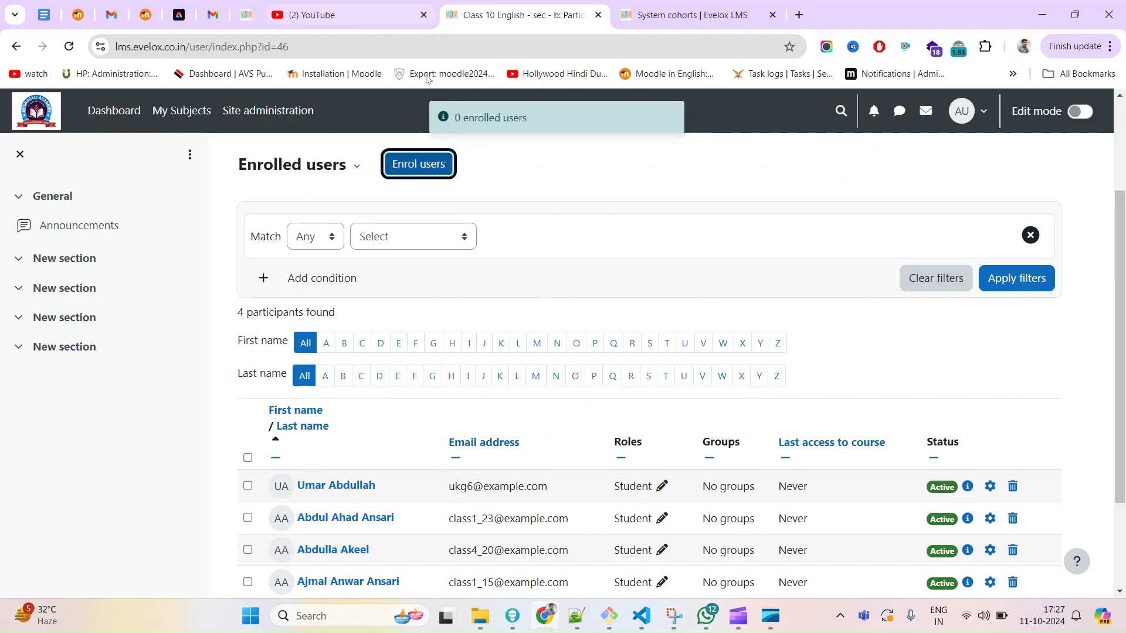
pyautogui.moveTo(454, 117); pyautogui.dragTo(538, 115)
pyautogui.scroll(-2, 500, 397)
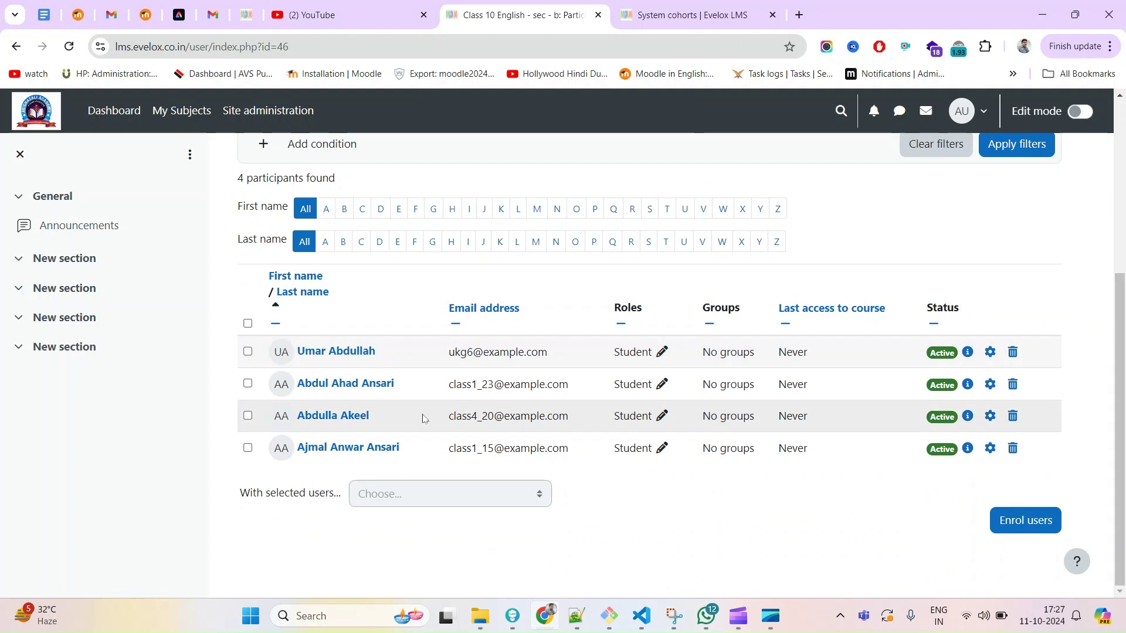
# In the system cohorts list, open member assignment for Class - 10th B, search potential users for "ab" and add the first match
pyautogui.hotkey('ctrl', 'Tab')
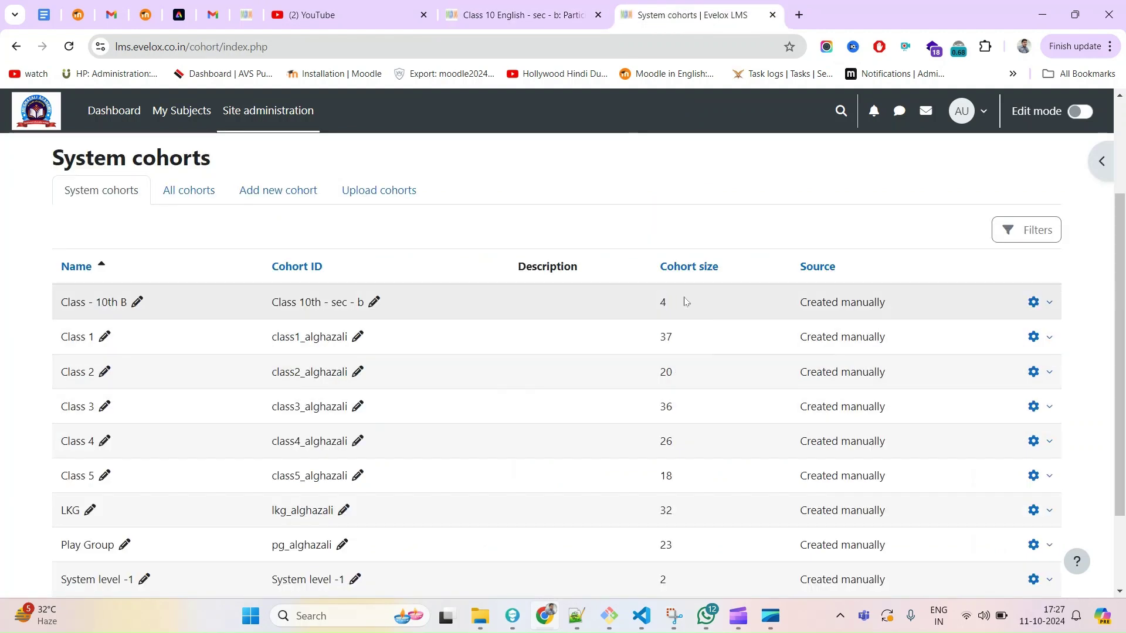
pyautogui.click(1034, 303)
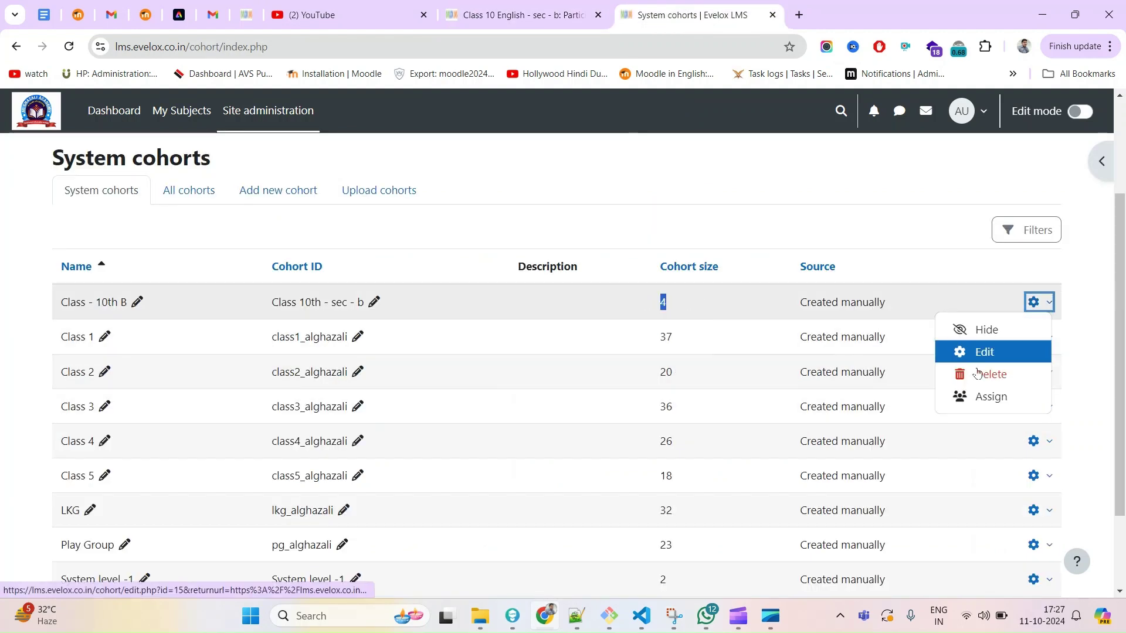
pyautogui.click(986, 397)
pyautogui.scroll(-3, 772, 477)
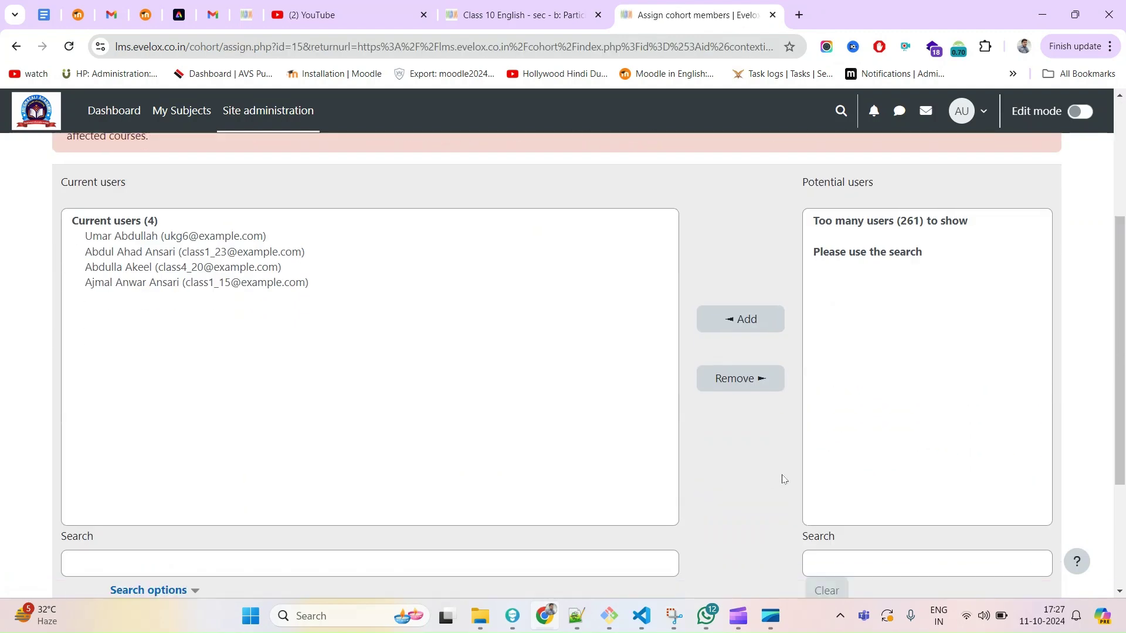
pyautogui.click(864, 554)
pyautogui.write('ab')
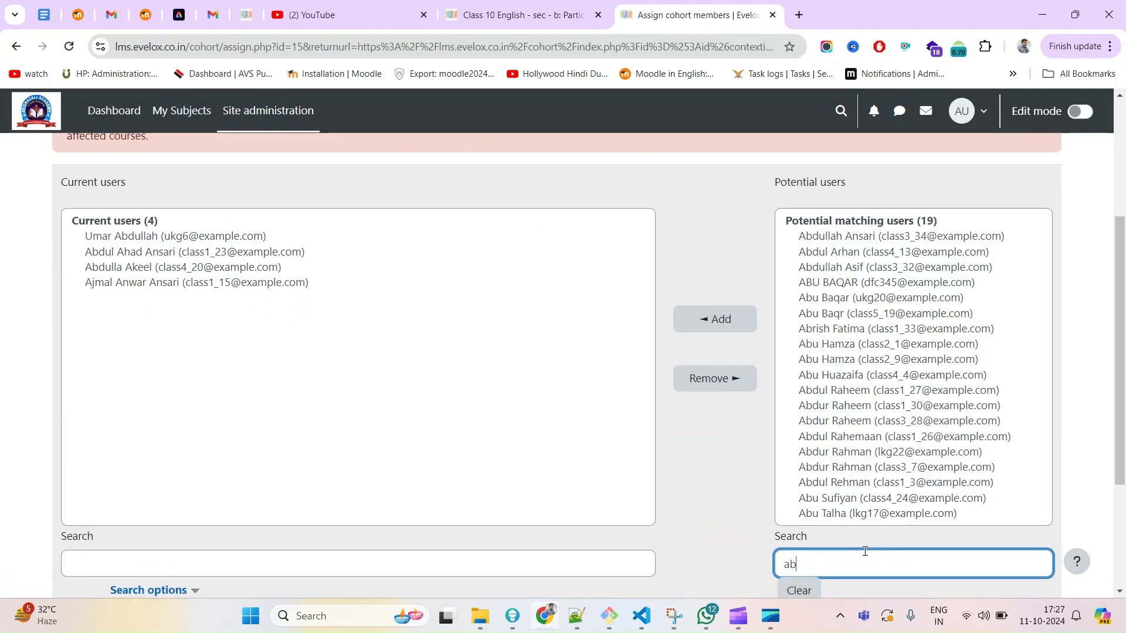
pyautogui.click(828, 236)
pyautogui.click(710, 320)
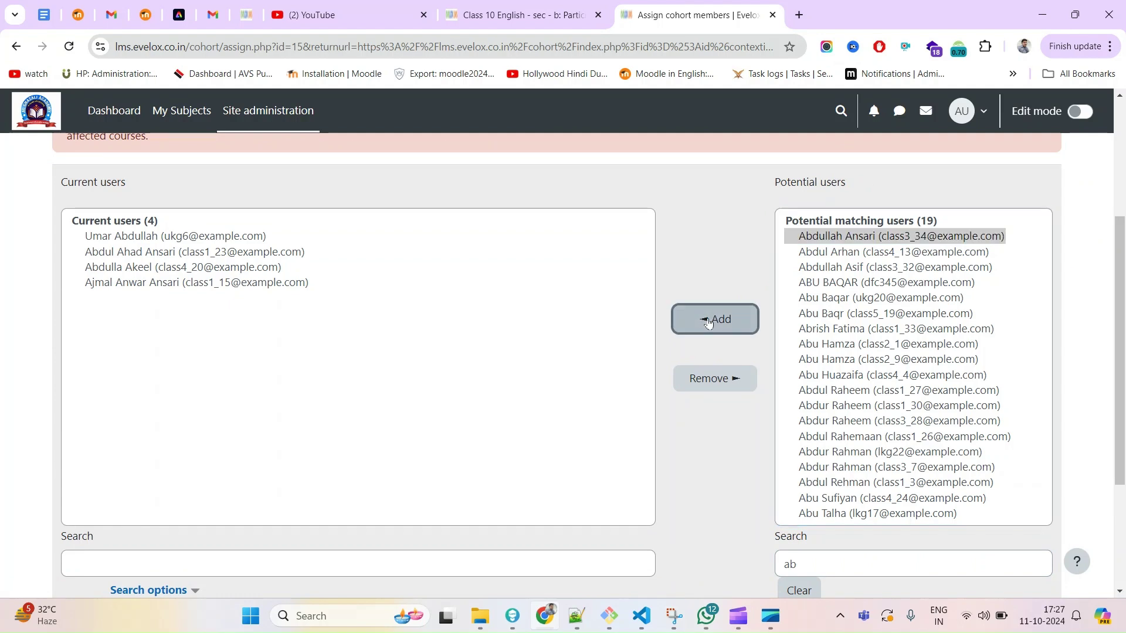
pyautogui.scroll(-1, 128, 455)
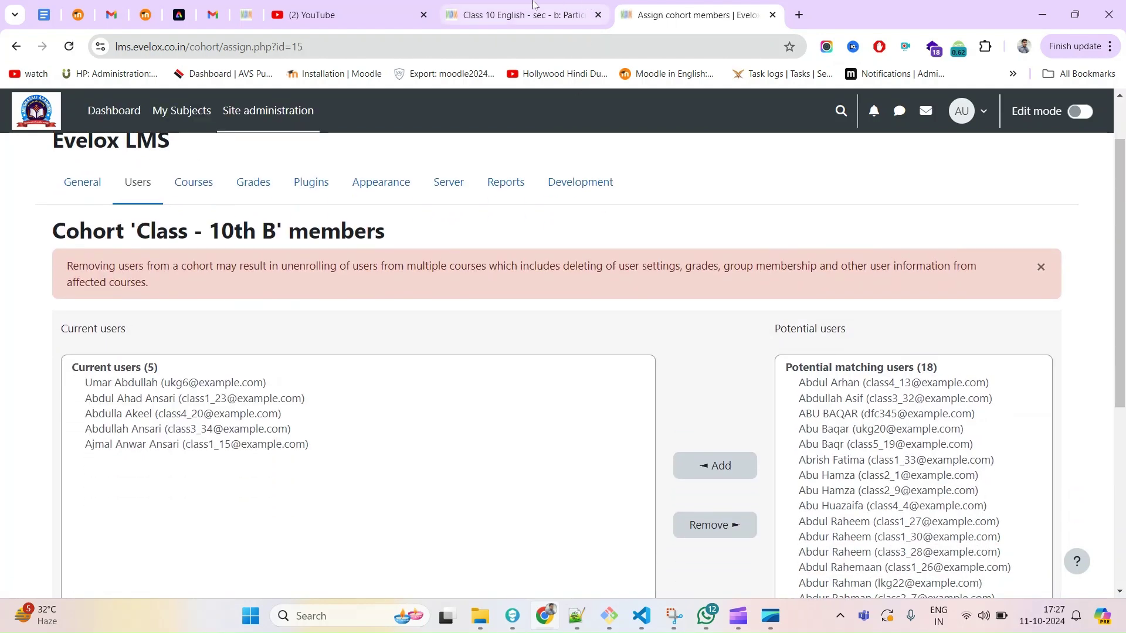
# Return to the Class 10 English participants and enrol the updated Class - 10th B cohort again with the Student role
pyautogui.click(528, 6)
pyautogui.scroll(4, 479, 268)
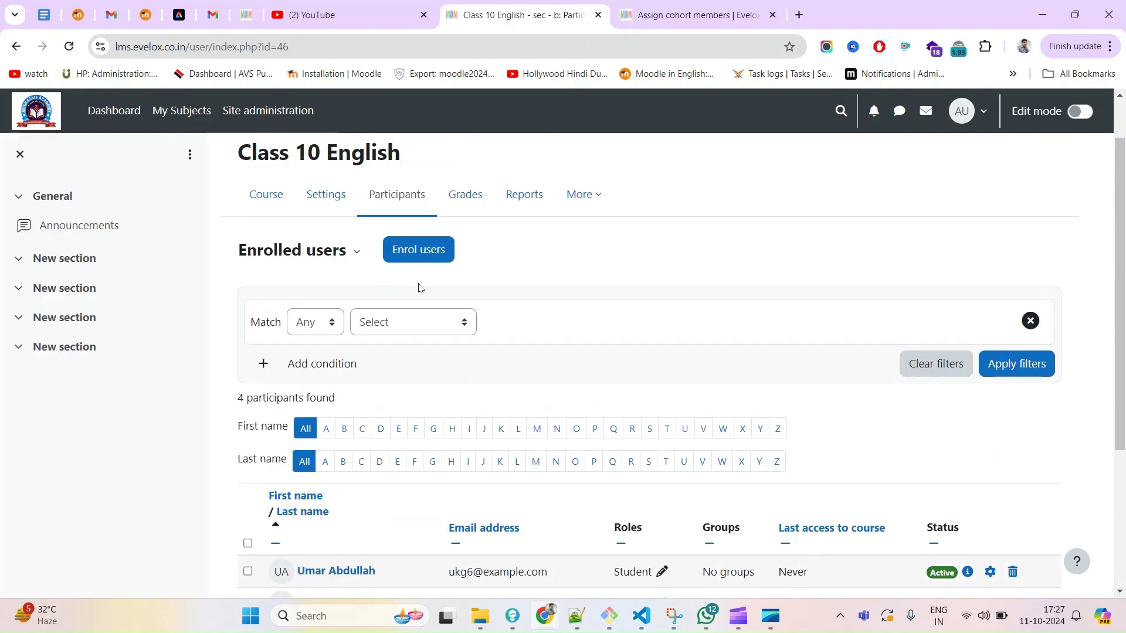
pyautogui.click(422, 252)
pyautogui.click(560, 317)
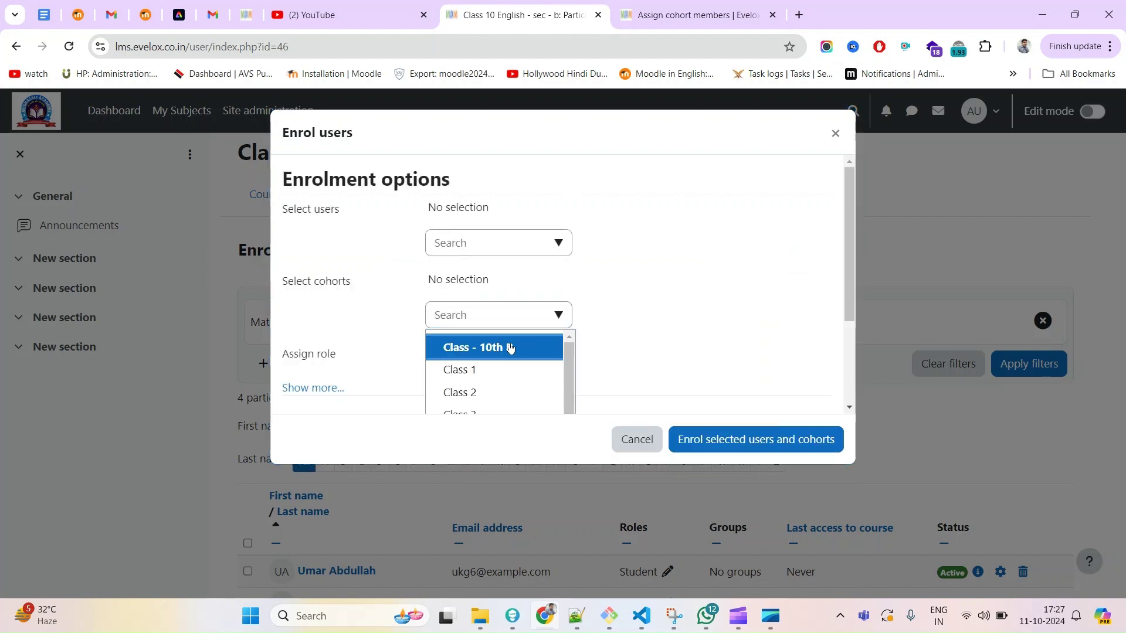
pyautogui.click(509, 347)
pyautogui.click(597, 365)
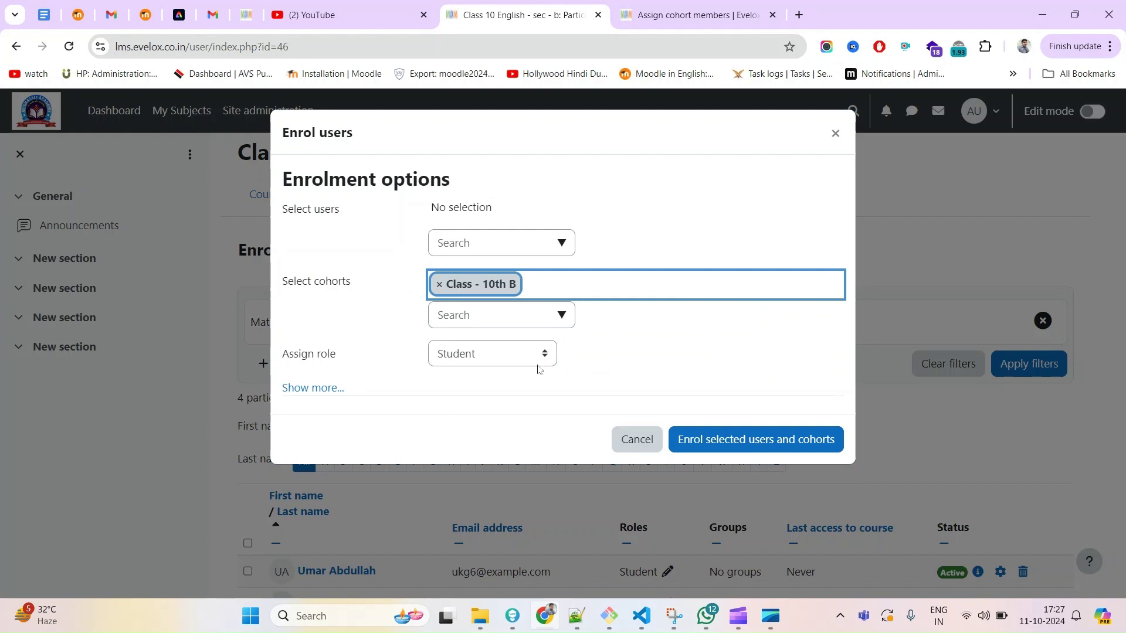
pyautogui.click(731, 443)
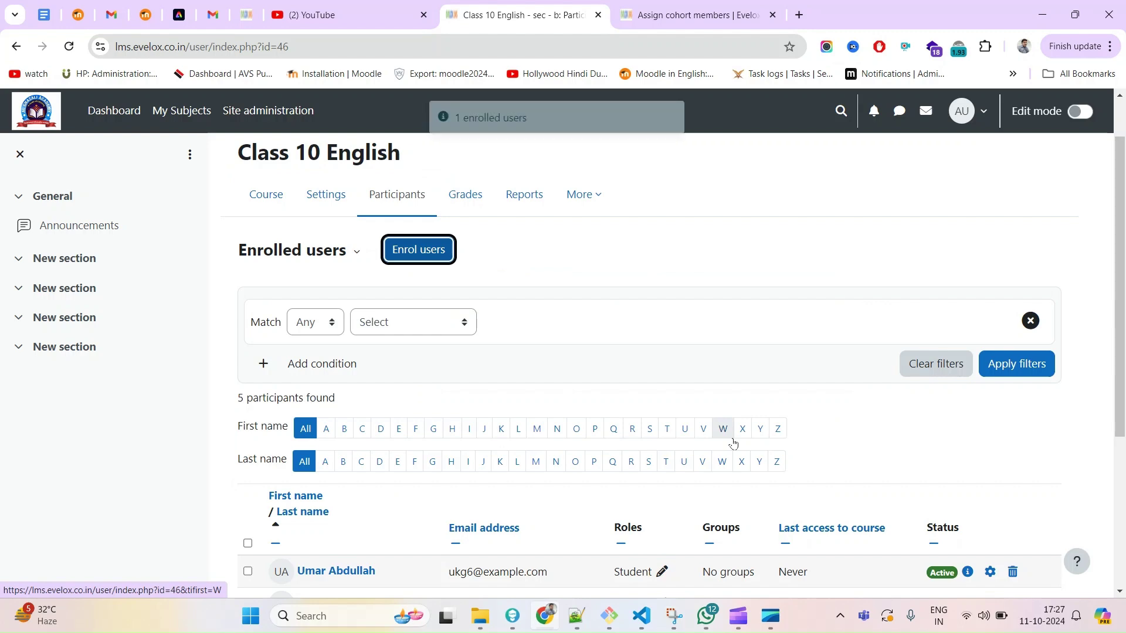
# Check the enrolment notice, the participant total and the list of users enrolled in Class 10 English
pyautogui.moveTo(456, 117); pyautogui.dragTo(552, 125)
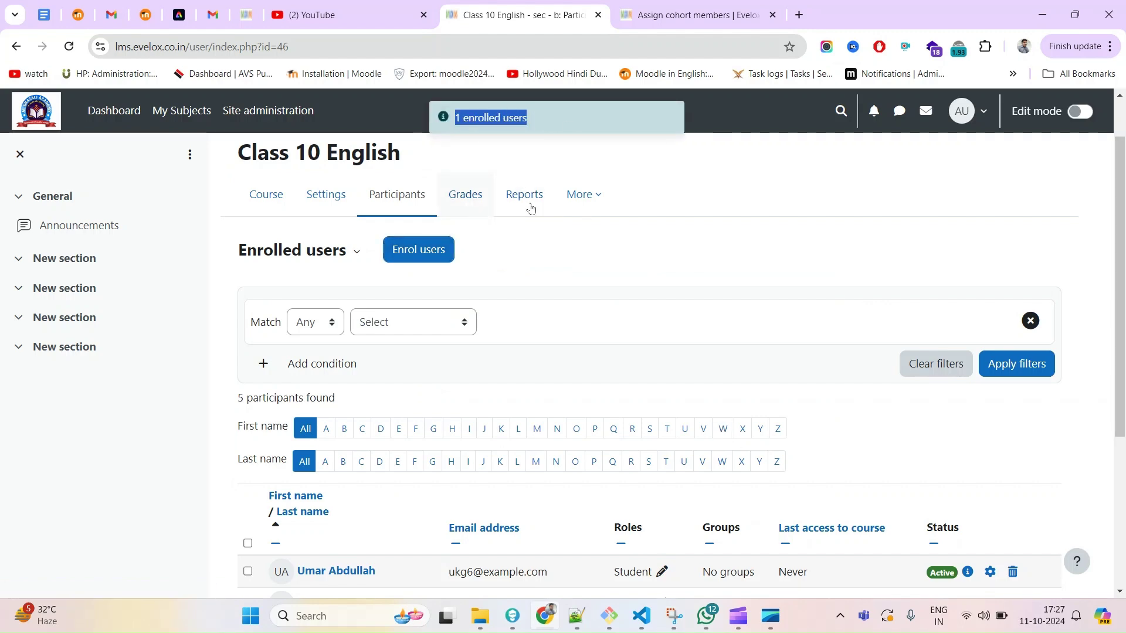
pyautogui.click(671, 337)
pyautogui.scroll(-3, 633, 364)
pyautogui.scroll(-2, 311, 473)
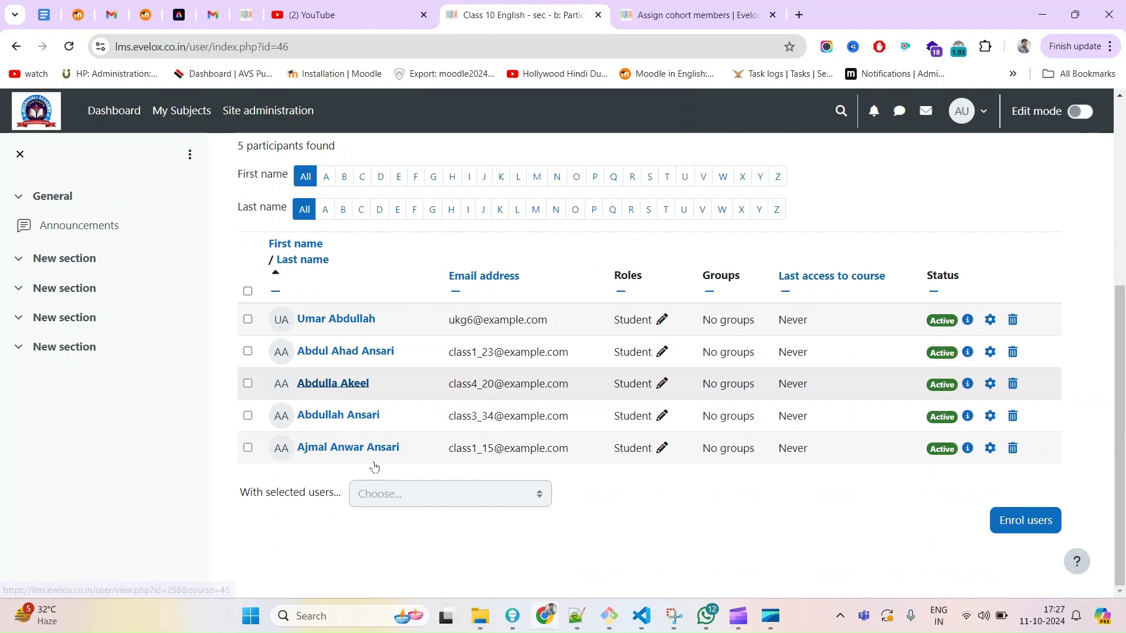
pyautogui.scroll(3, 280, 296)
pyautogui.moveTo(237, 296); pyautogui.dragTo(416, 297)
# Reload the Class 10 English participants page and recheck the enrolled users
pyautogui.rightClick(554, 164)
pyautogui.click(600, 219)
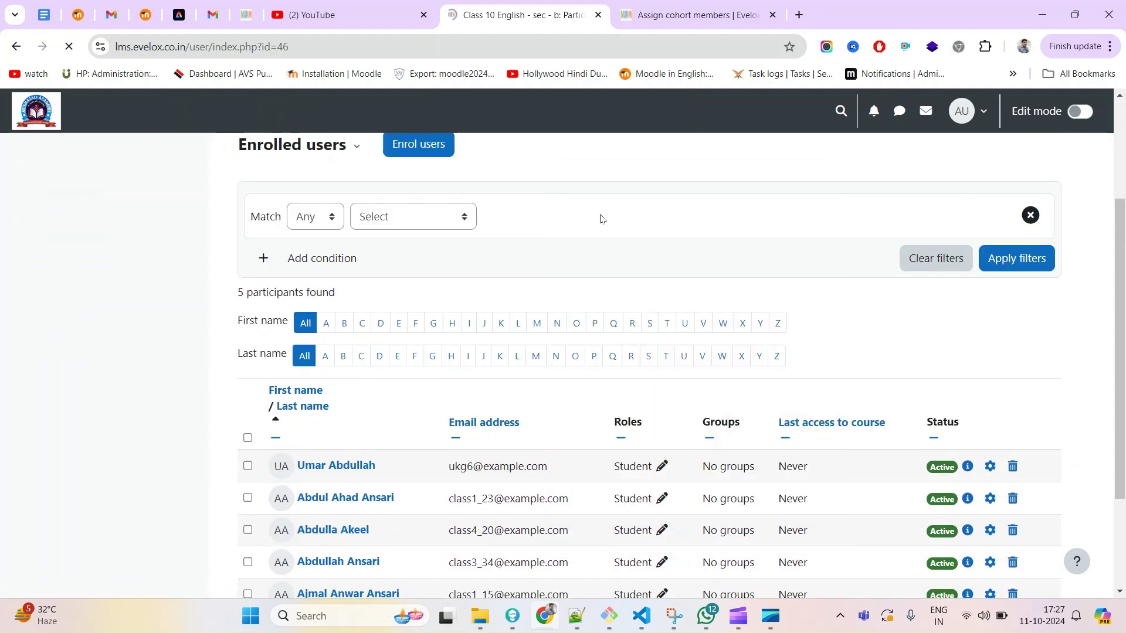
pyautogui.scroll(-3, 598, 246)
pyautogui.moveTo(580, 449); pyautogui.dragTo(504, 335)
pyautogui.scroll(4, 549, 337)
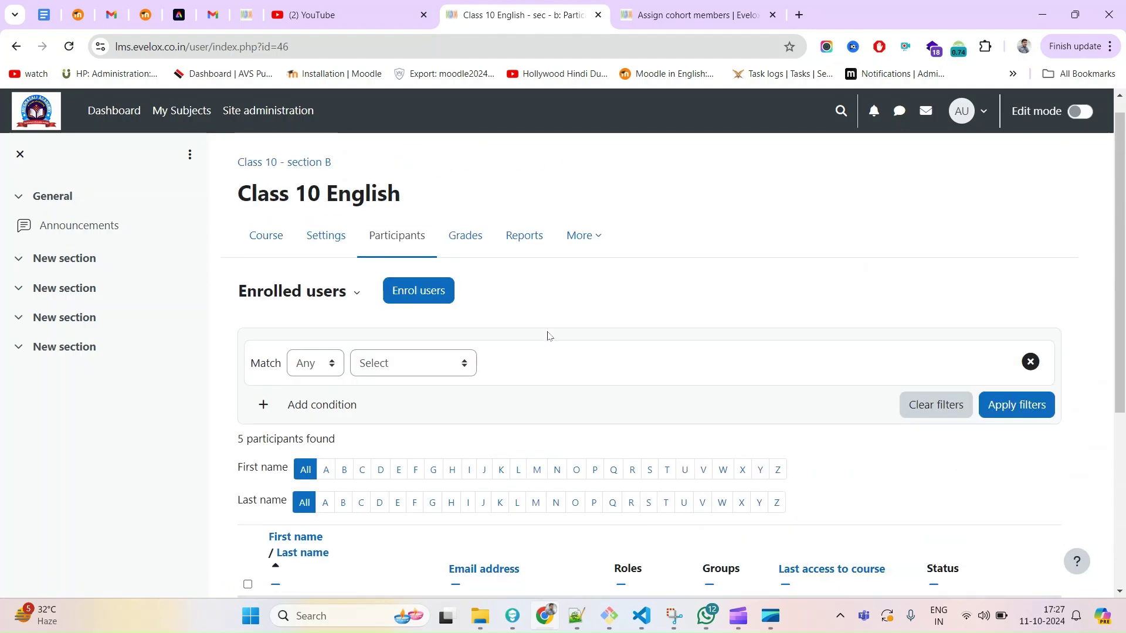